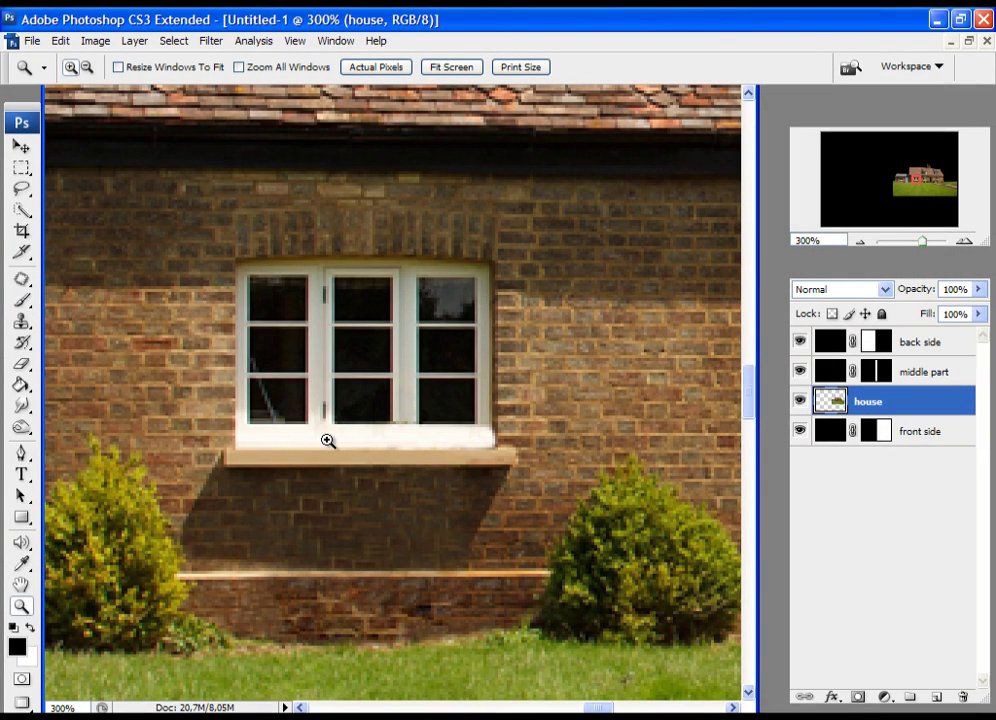
Open the forest image from the Tutorial folder, browsing its files as thumbnails
left_click(32, 40)
left_click(55, 74)
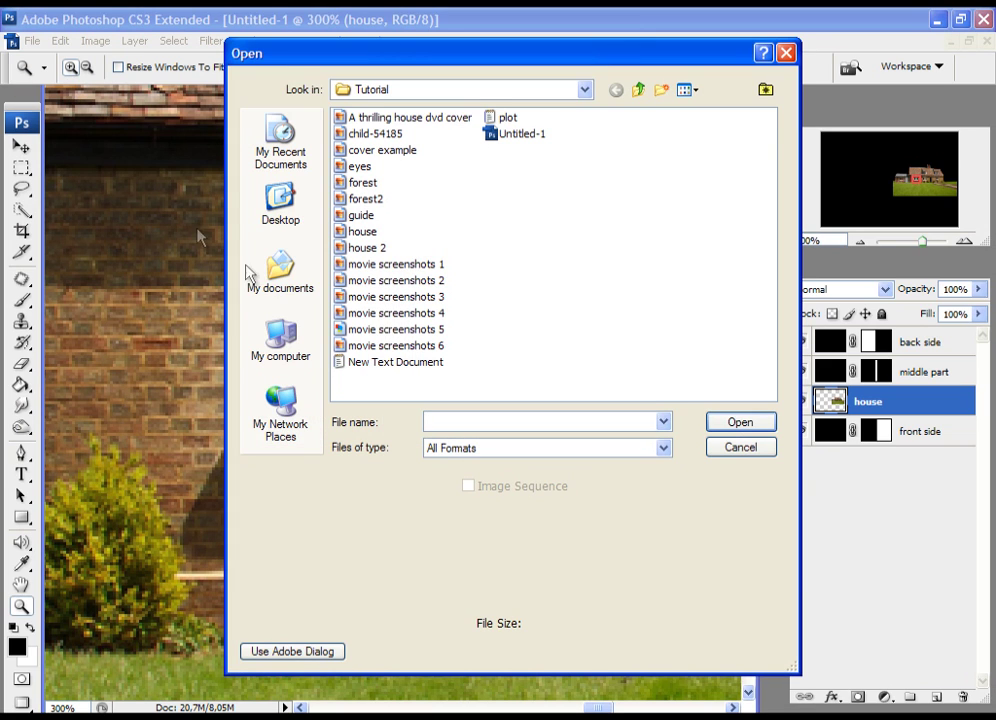
left_click(690, 90)
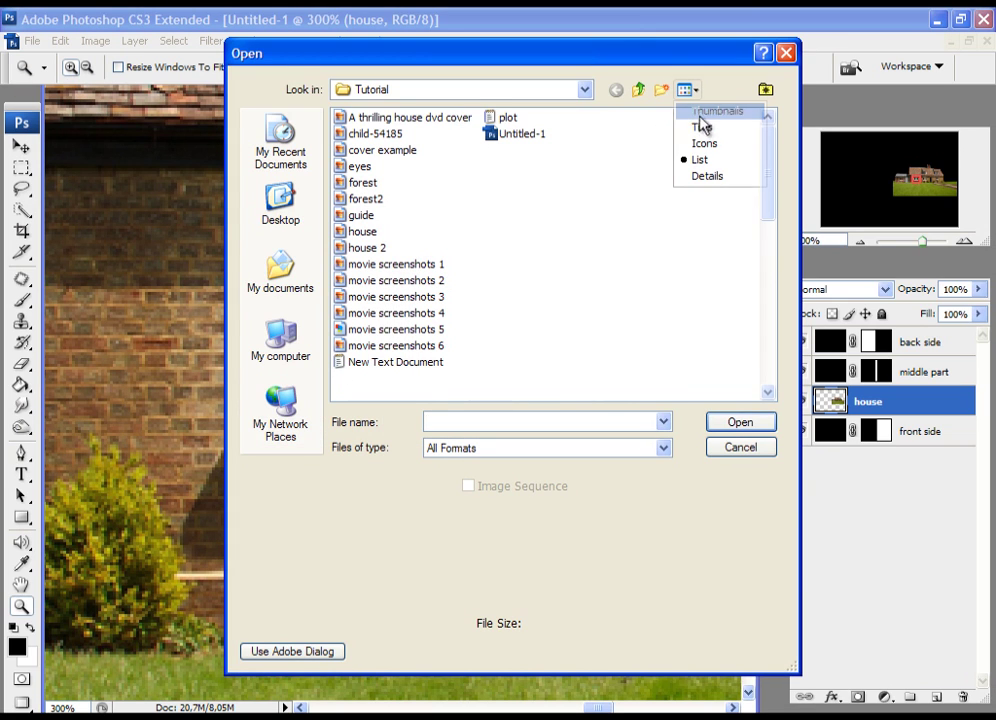
left_click(702, 110)
left_click(518, 305)
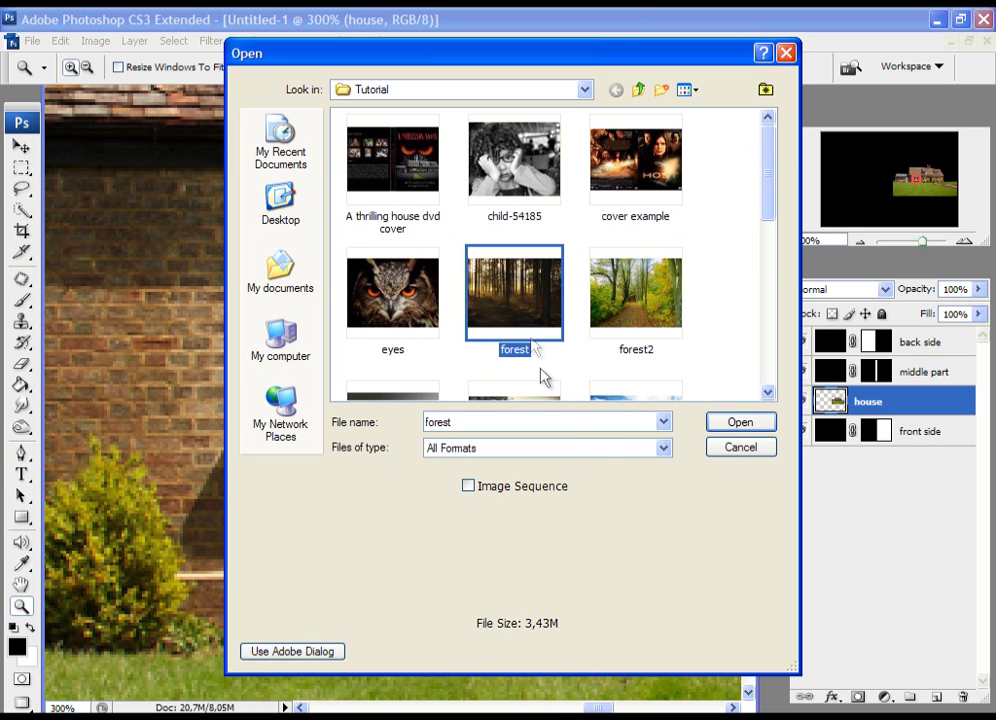
left_click(740, 423)
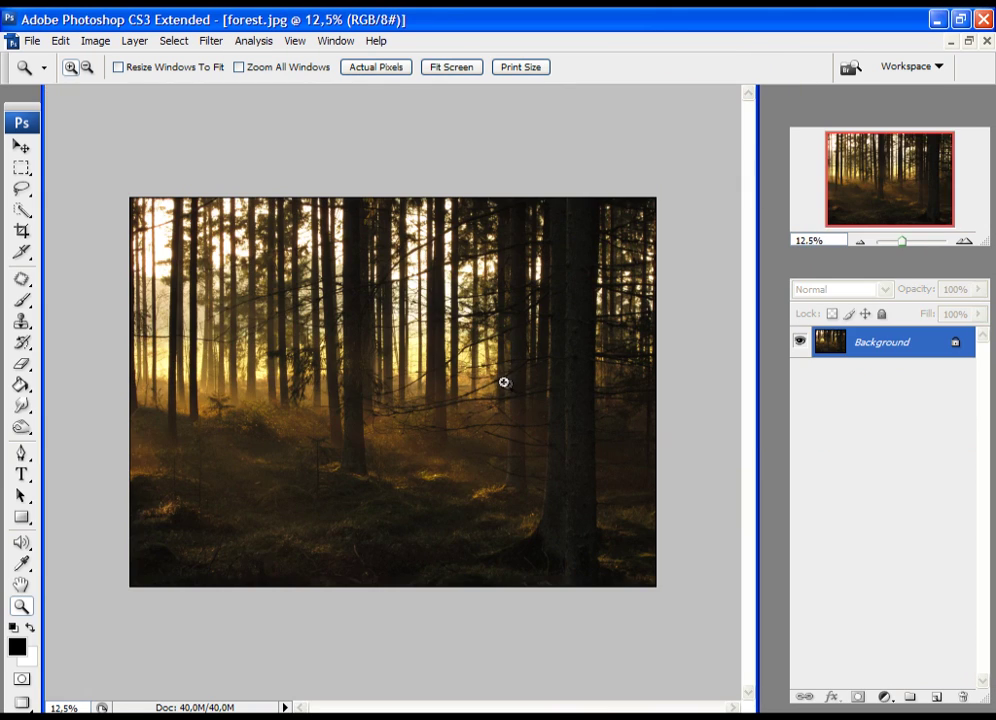
Switch to Standard Screen Mode and copy the forest picture into the Untitled-1 document as a new layer
left_click(30, 699)
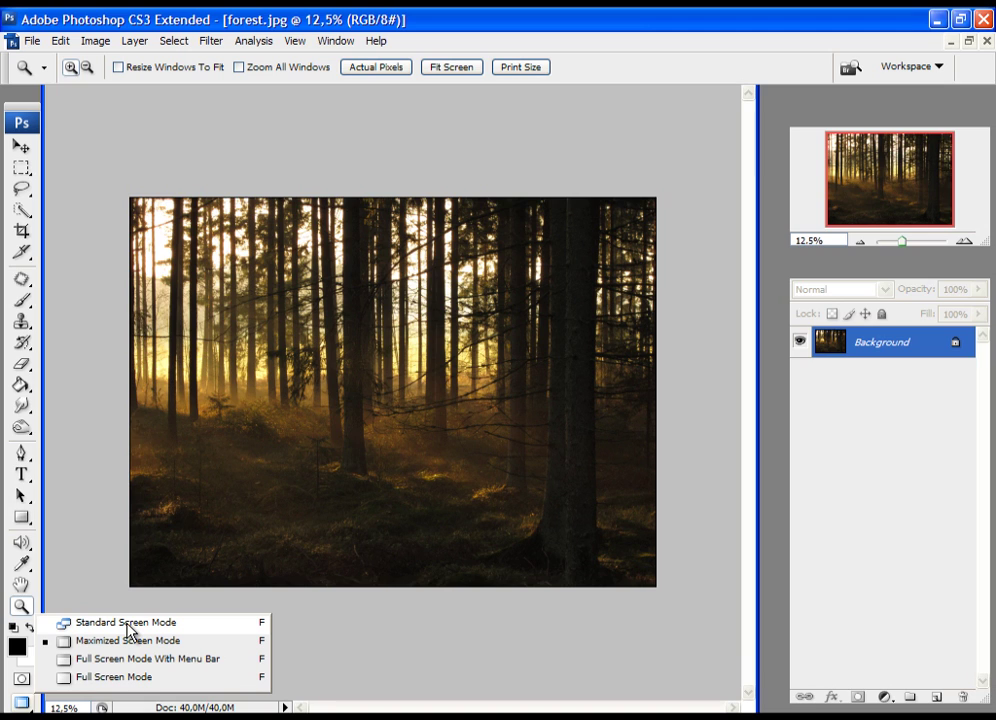
left_click(128, 630)
left_click(21, 146)
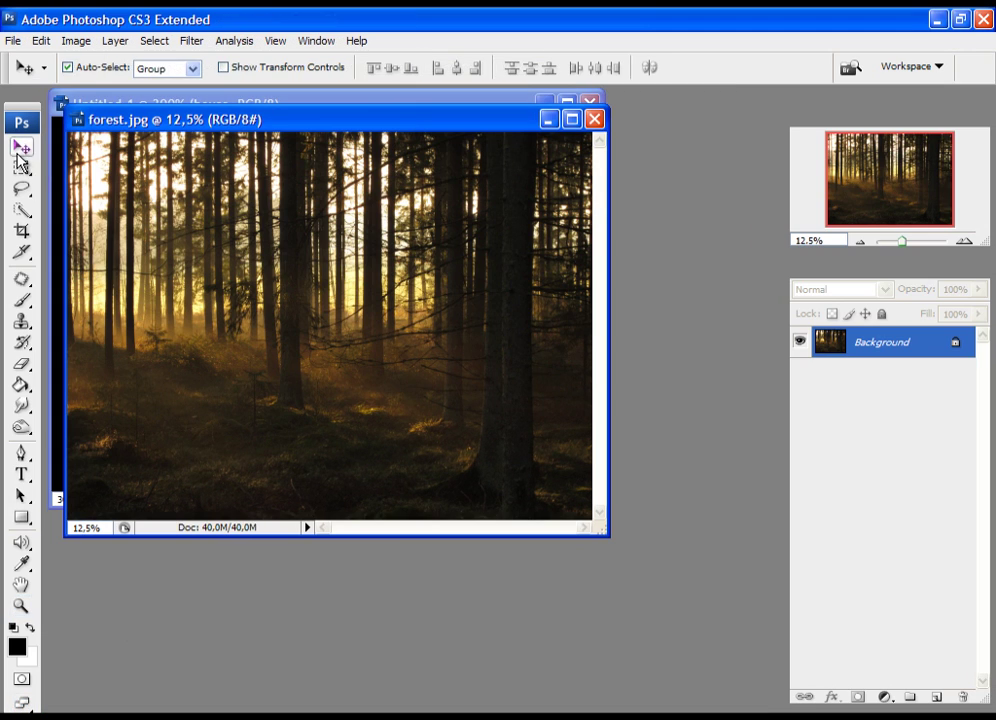
left_click_drag(140, 128, 339, 240)
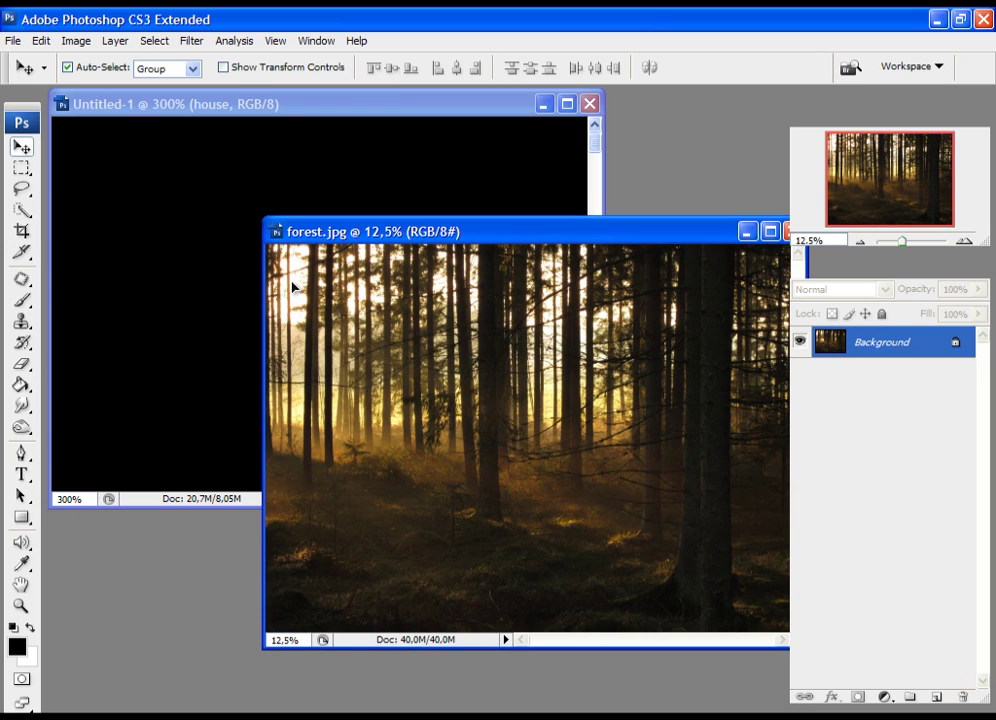
left_click(178, 218)
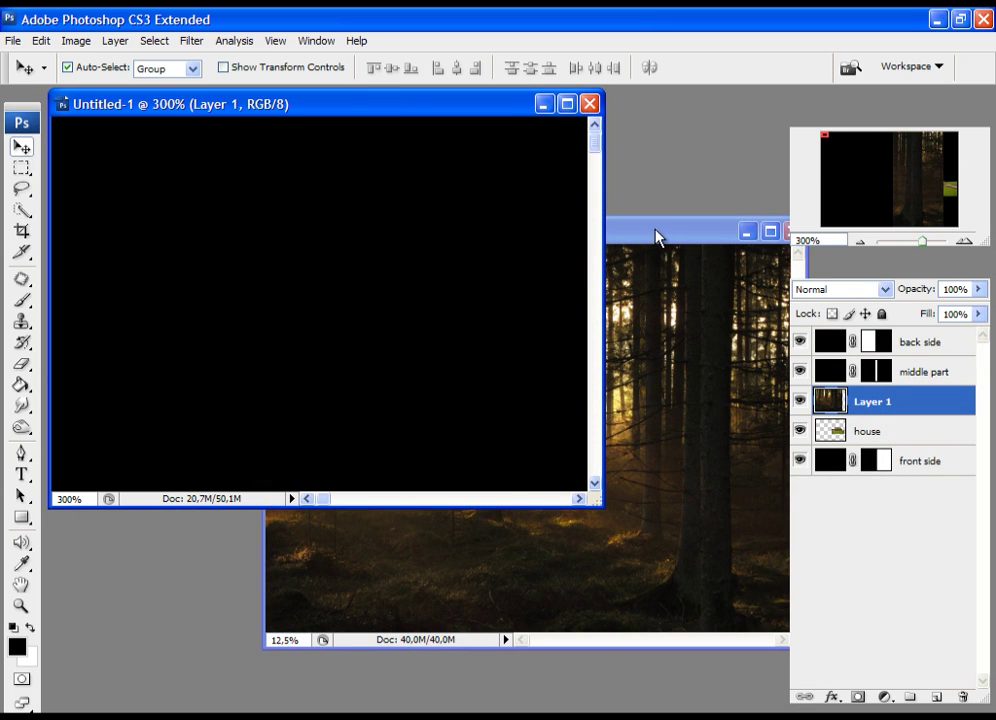
Close the forest.jpg document and maximize the Untitled-1 window
left_click_drag(656, 237, 413, 238)
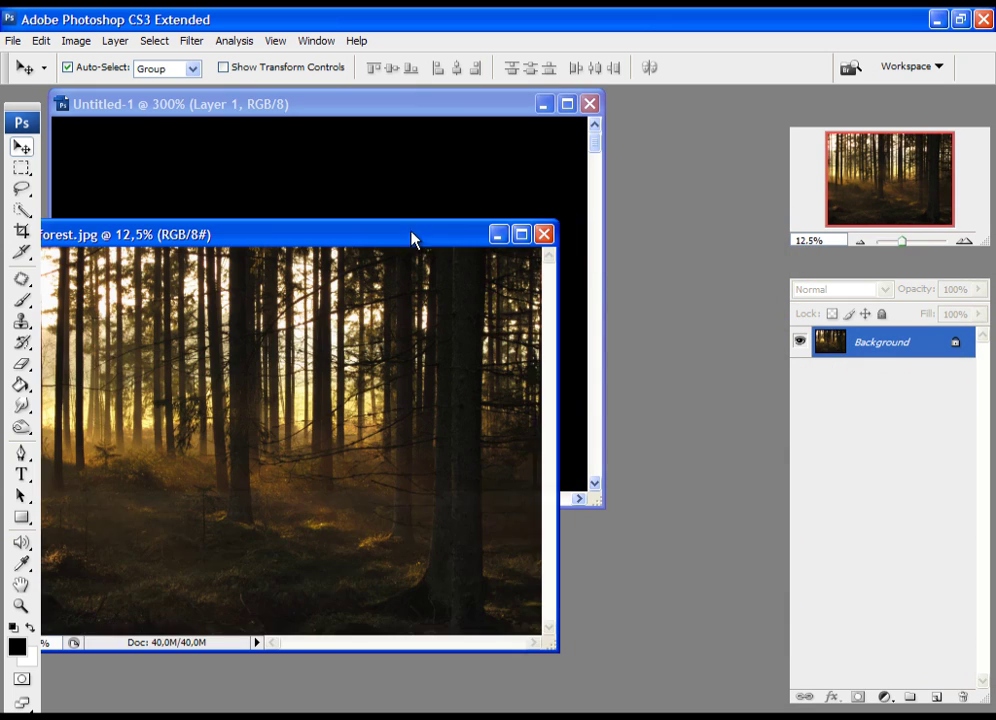
left_click(546, 233)
double_click(481, 108)
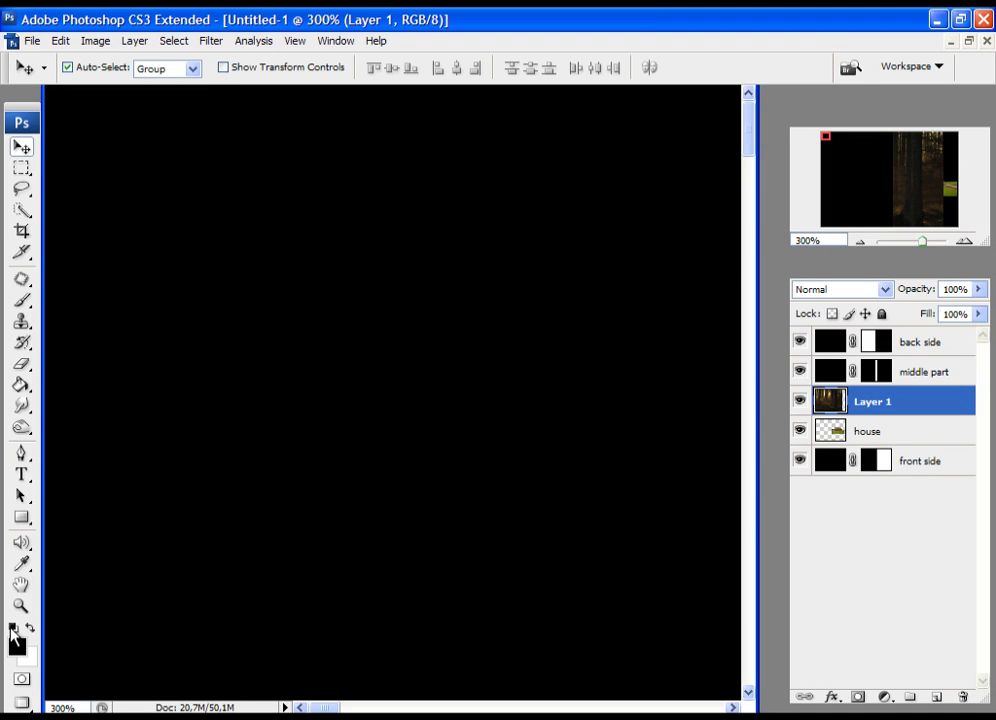
Scale the forest layer down proportionally with Free Transform and place it over the house, with its left edge at the right-hand guide
key("z")
left_click(464, 68)
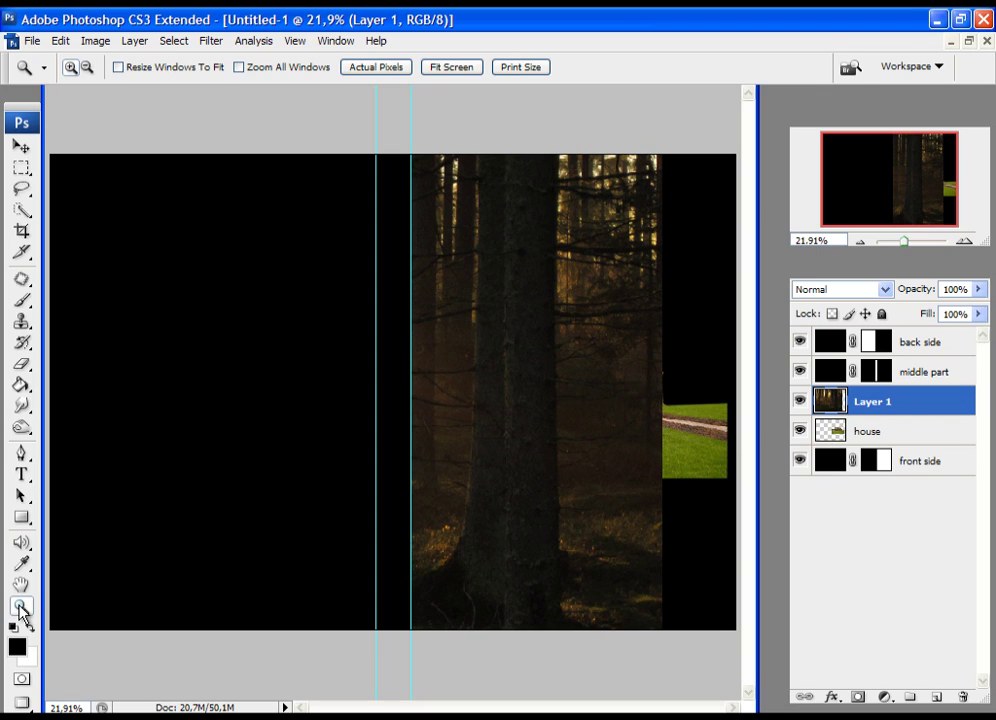
left_click(402, 509, "alt")
left_click(402, 509, "alt")
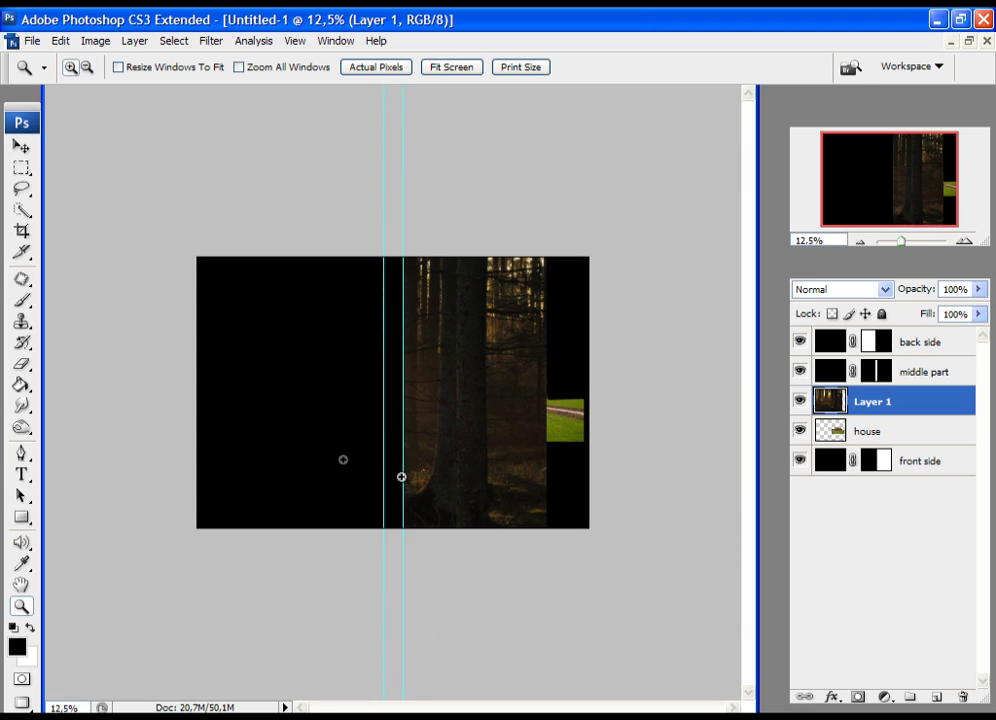
left_click(60, 41)
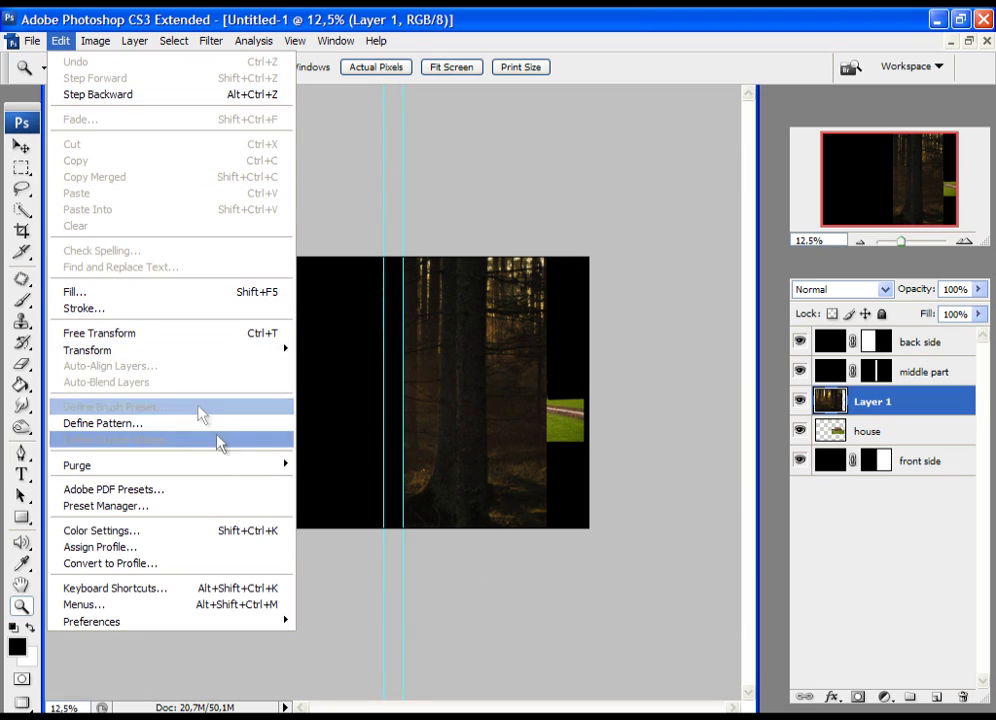
left_click(160, 333)
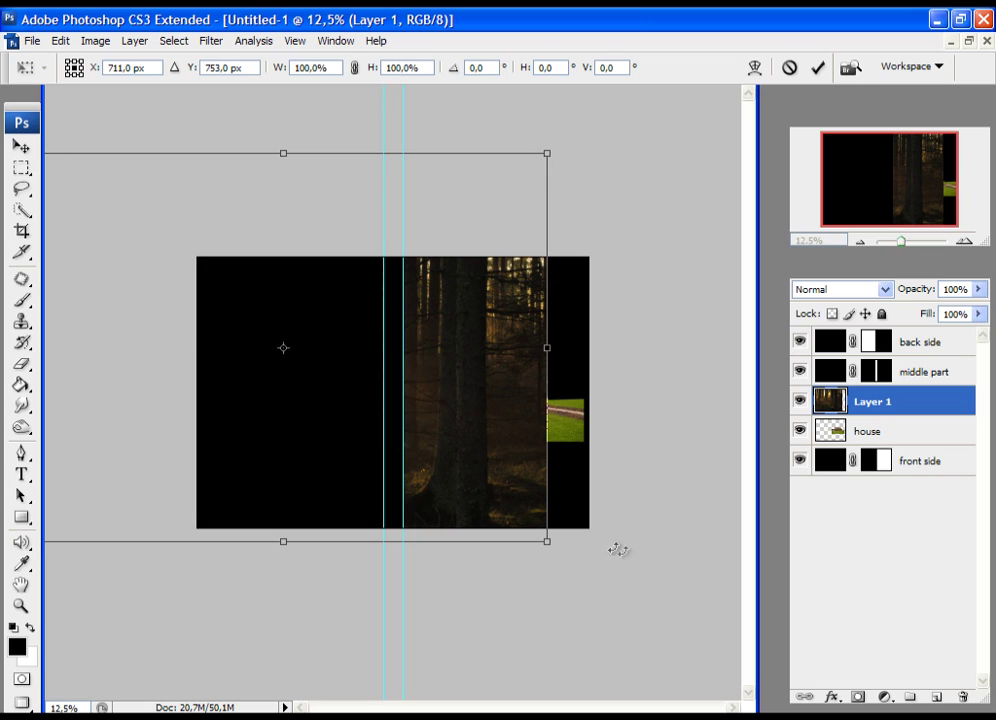
left_click_drag(546, 541, 518, 408)
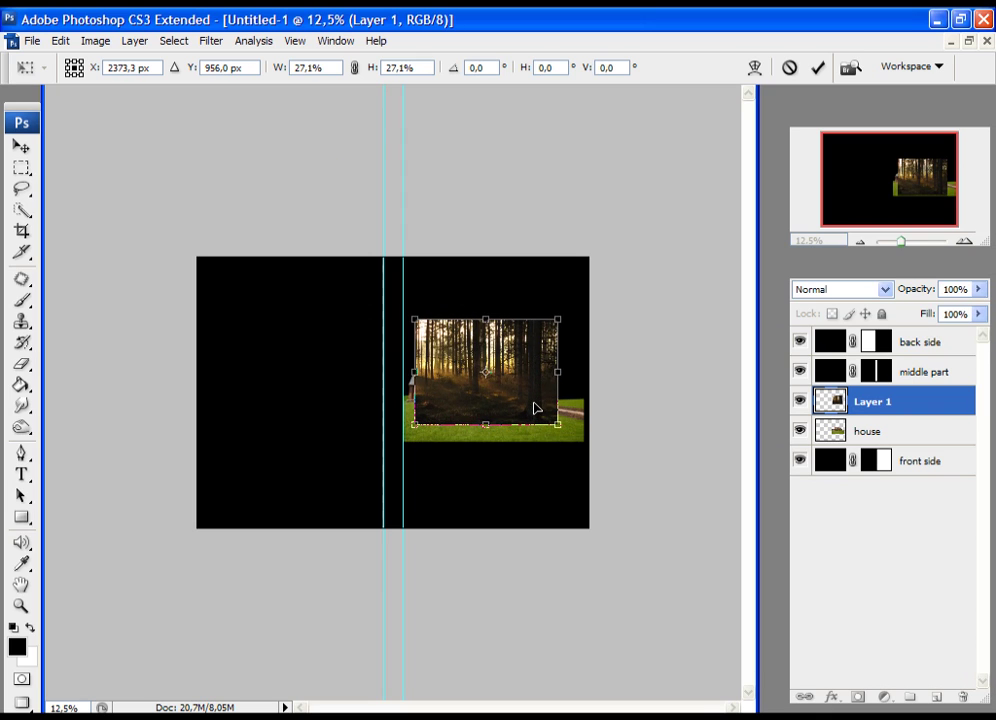
left_click_drag(545, 319, 599, 293)
key("z")
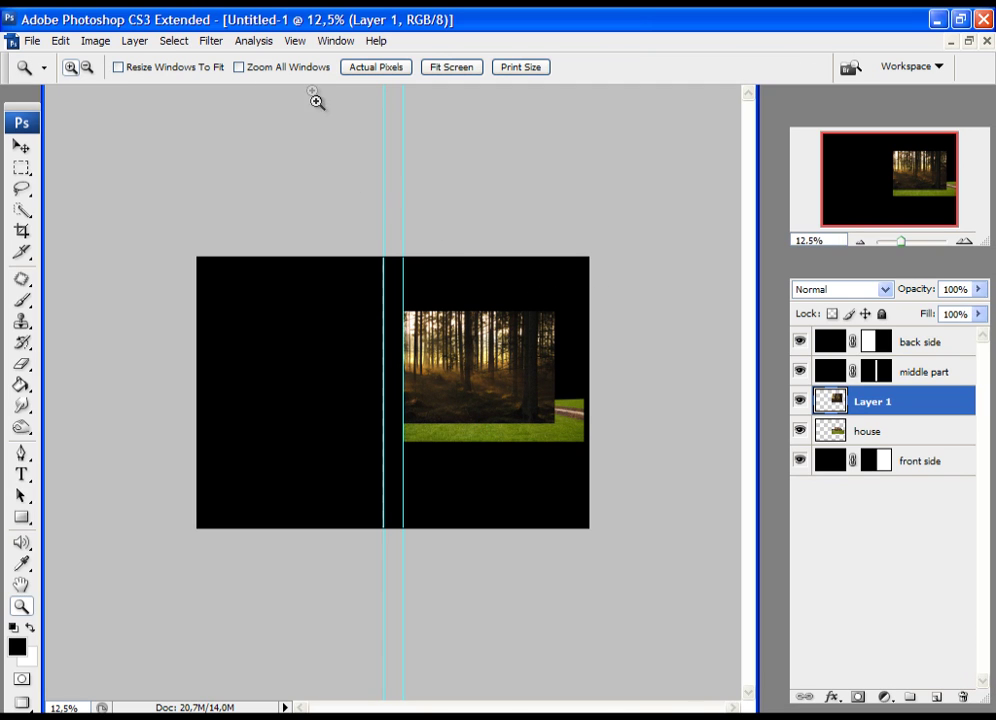
Turn off snapping to guides
left_click(296, 42)
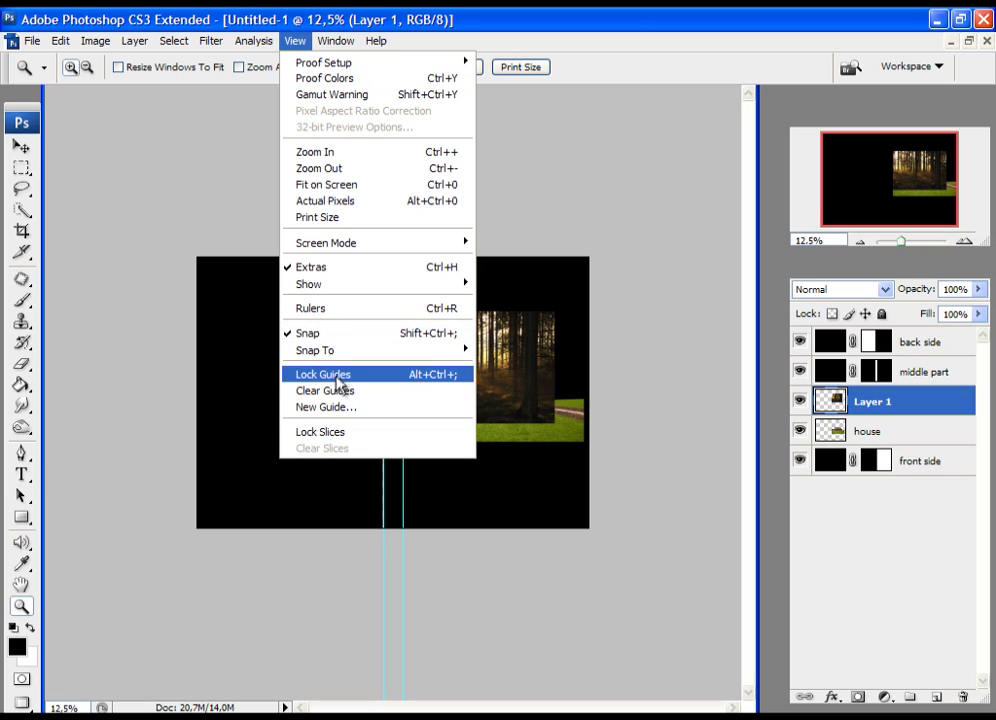
mouse_move(338, 351)
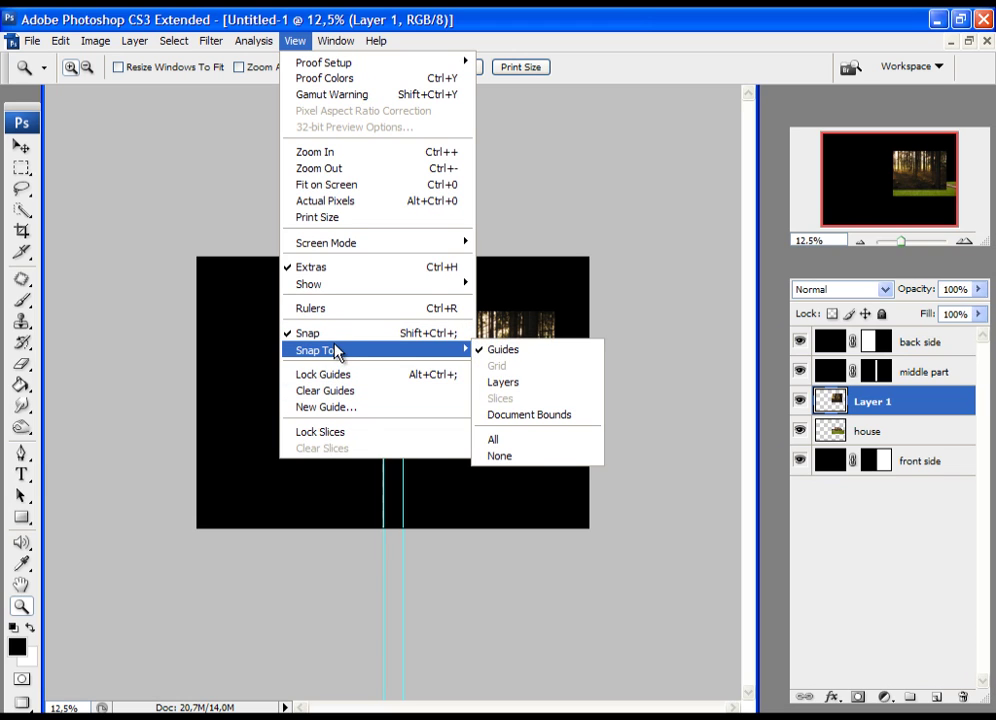
left_click(511, 352)
Rename the forest picture's layer as forest
left_click_drag(345, 285, 595, 488)
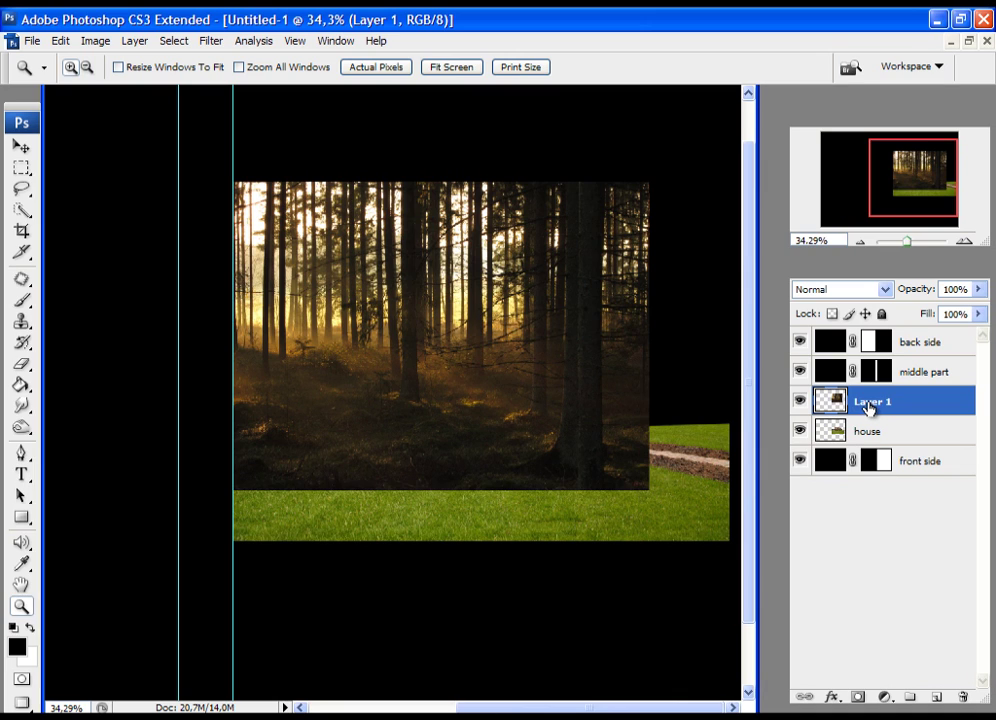
double_click(870, 403)
key("Return")
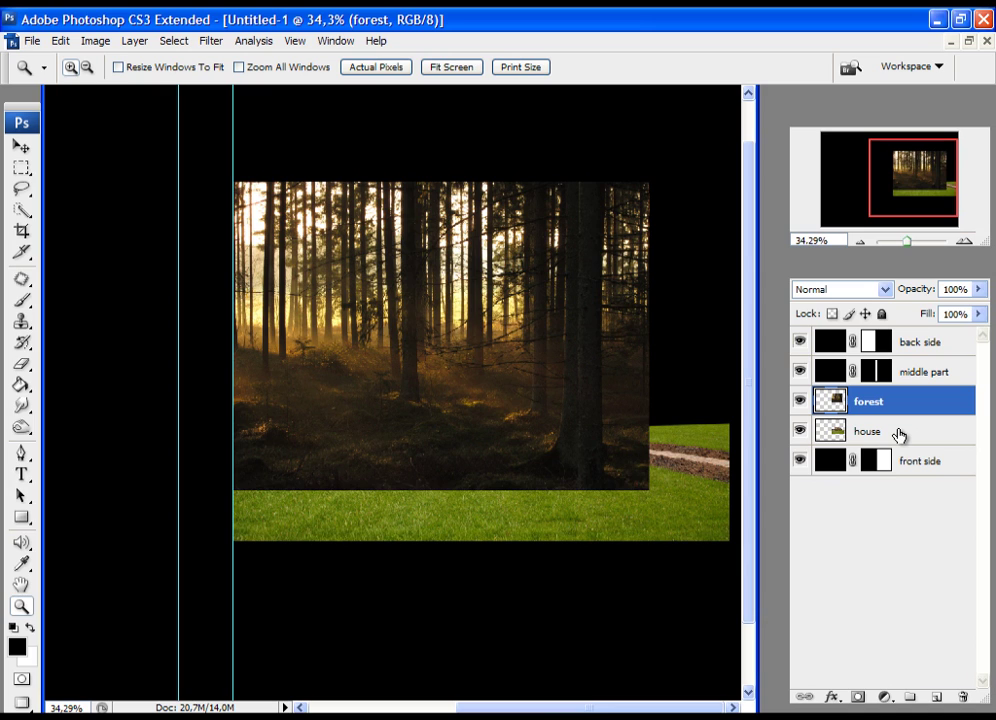
Place the forest layer beneath the house layer and shift the forest slightly upward behind the house
left_click_drag(870, 403, 867, 440)
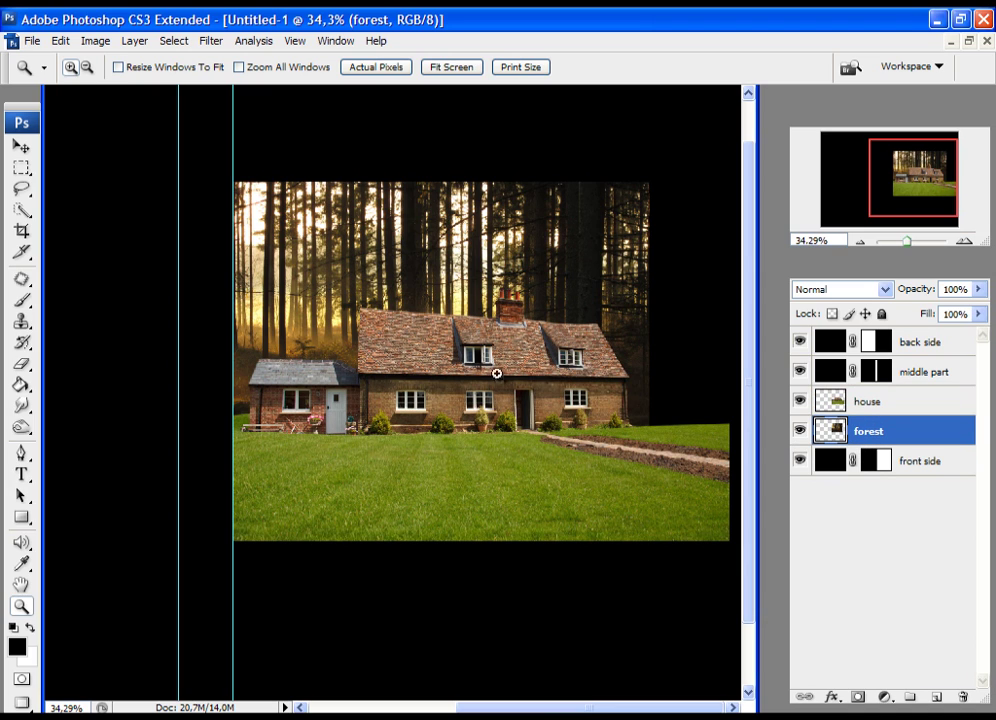
key("v")
left_click_drag(396, 267, 393, 249)
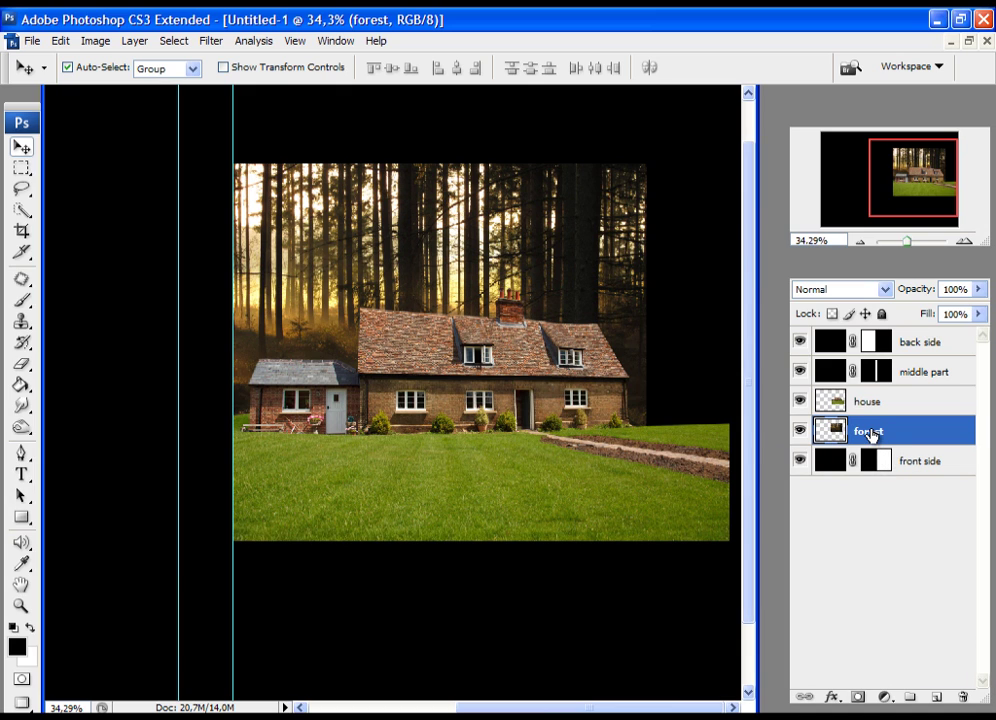
Convert the forest layer to black and white with Reds 1, Yellows 60, Greens -100, Cyans 49, Blues 20, Magentas 10, and shift it slightly up-left
left_click(95, 41)
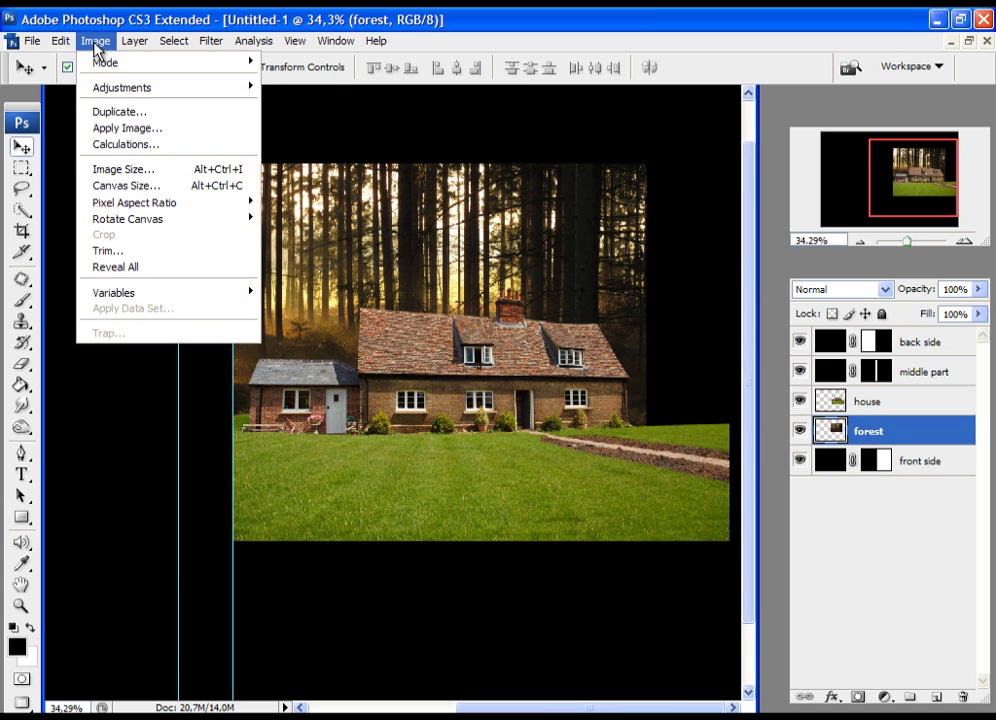
mouse_move(120, 90)
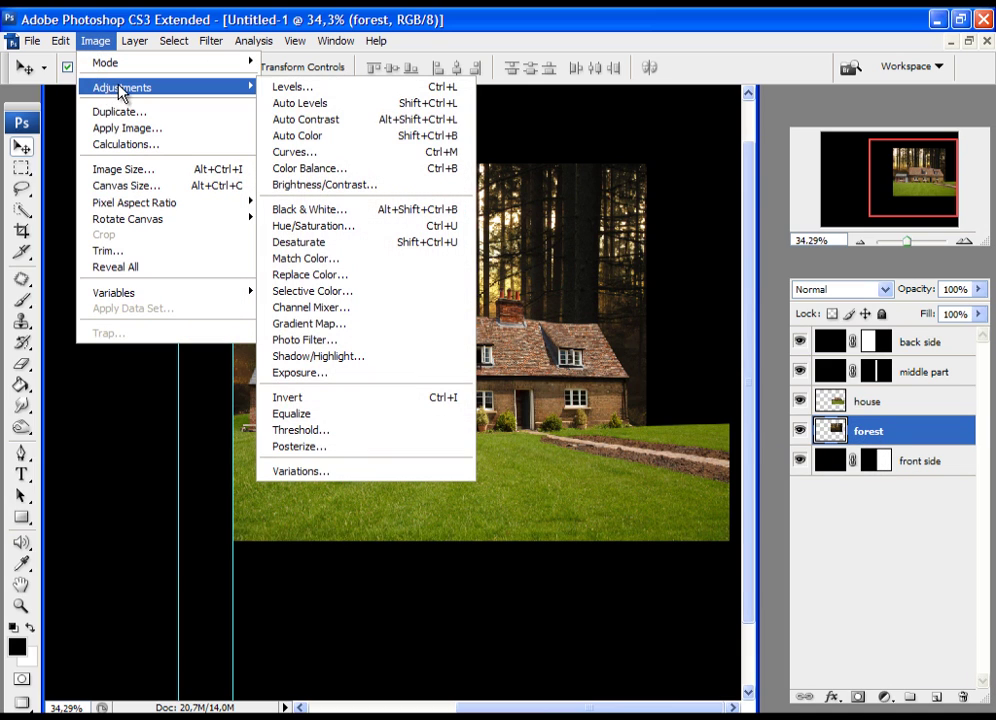
left_click(333, 212)
left_click_drag(358, 455, 338, 420)
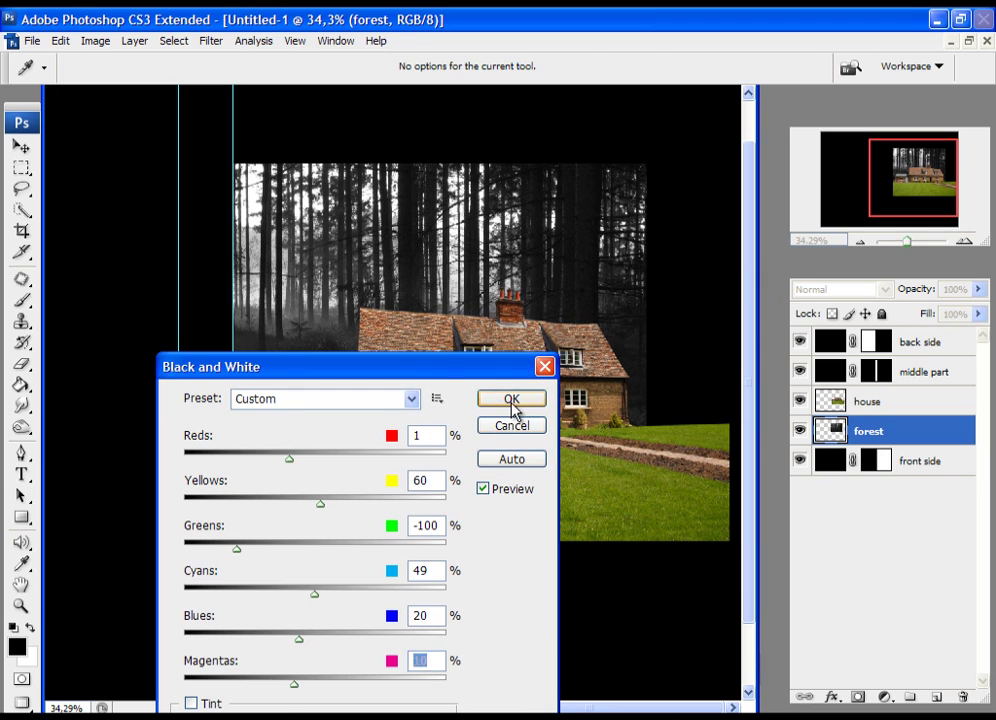
left_click(510, 401)
key("v")
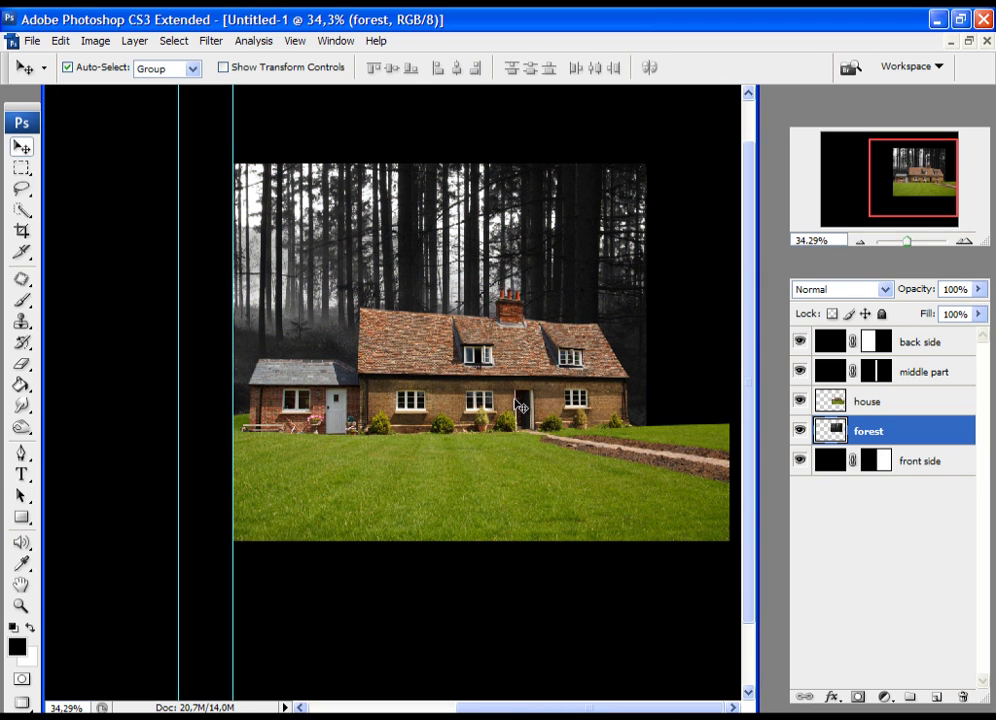
left_click_drag(527, 415, 522, 405)
Convert the house layer to black and white with the Black & White adjustment, keeping the preset at None
left_click(857, 403)
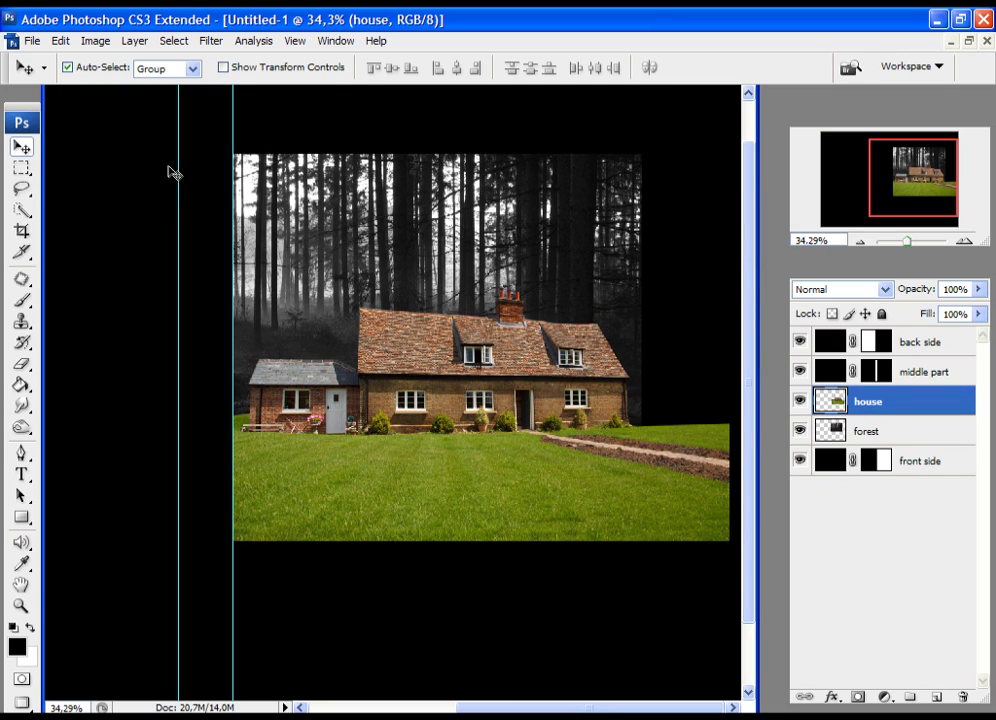
left_click(104, 45)
mouse_move(128, 95)
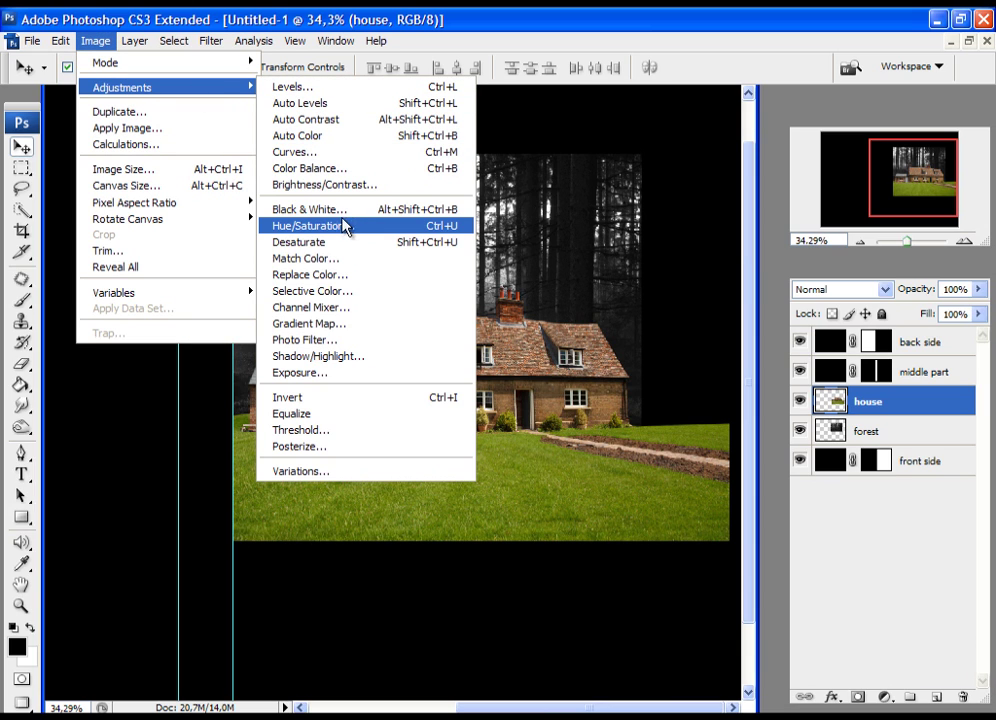
left_click(330, 210)
left_click_drag(368, 375, 493, 480)
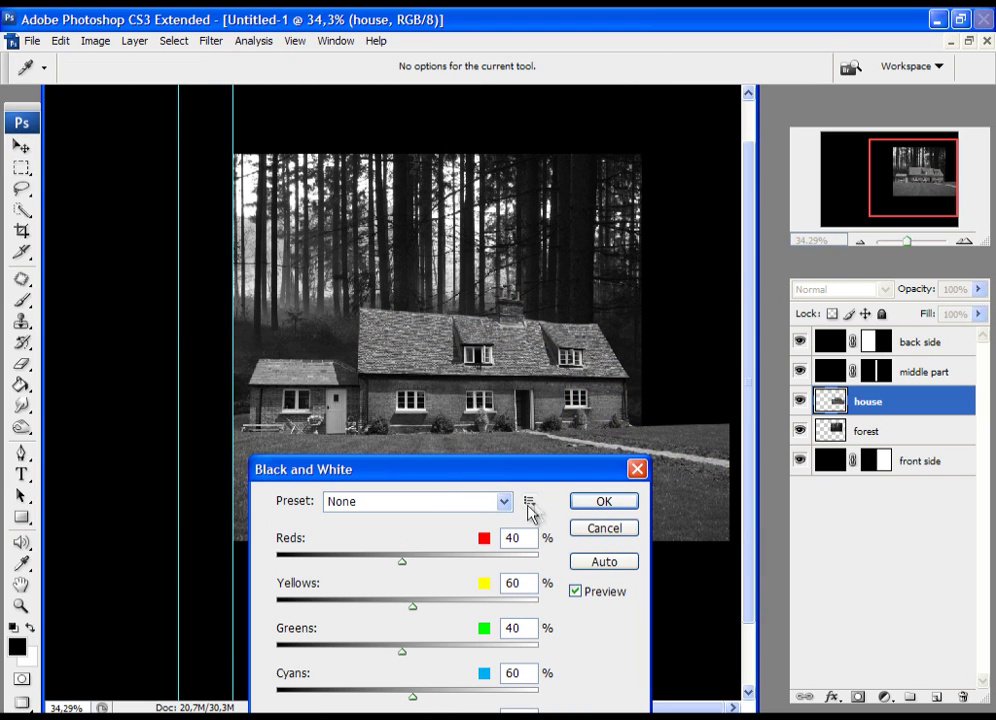
left_click(603, 502)
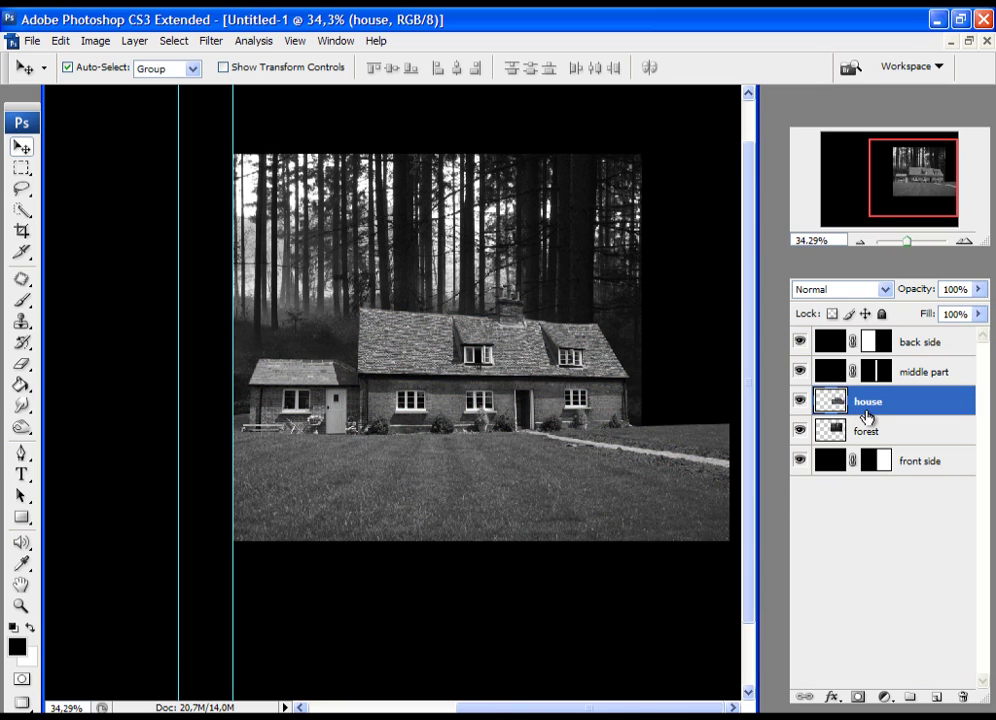
Set the Eraser to a soft brush with a 127 px diameter and 0% hardness
left_click(21, 365)
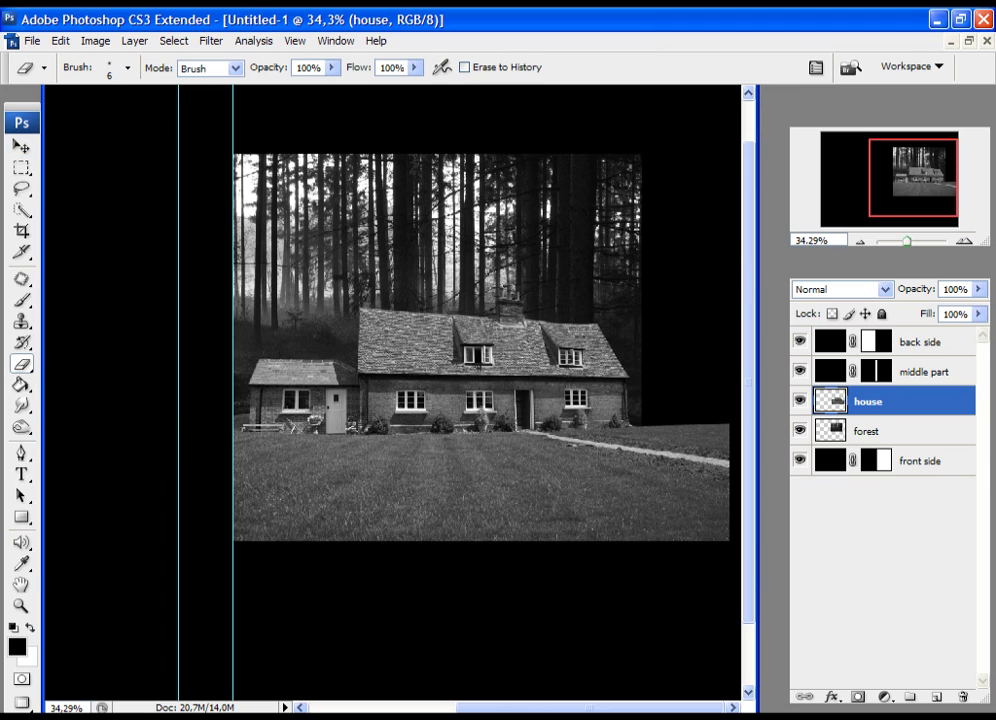
right_click(352, 443)
left_click_drag(370, 481, 443, 488)
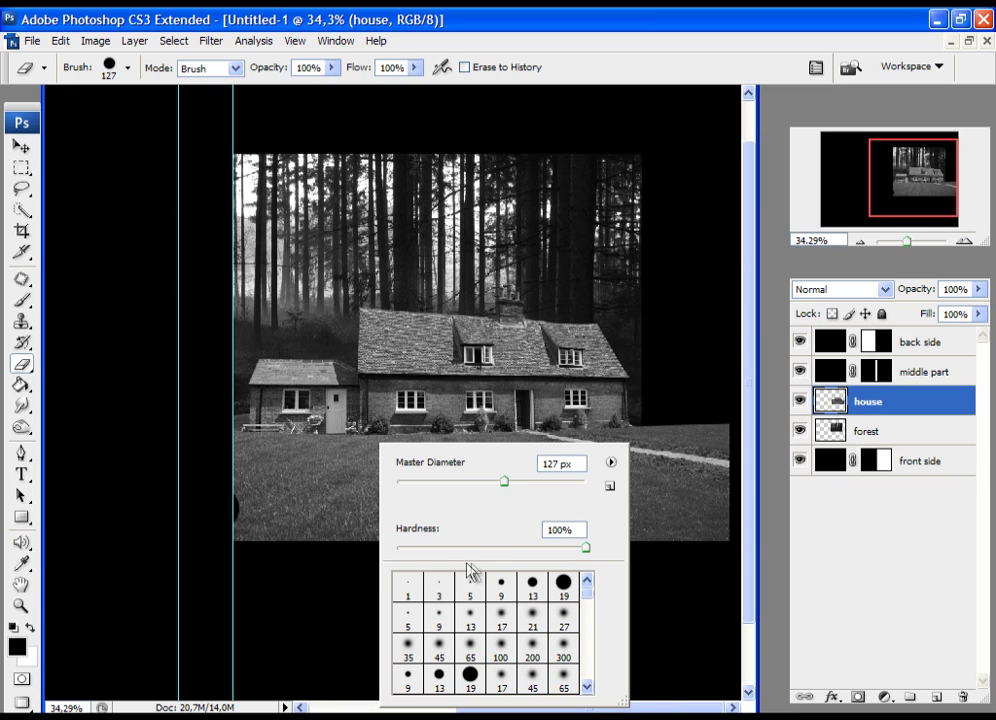
left_click_drag(488, 556, 365, 547)
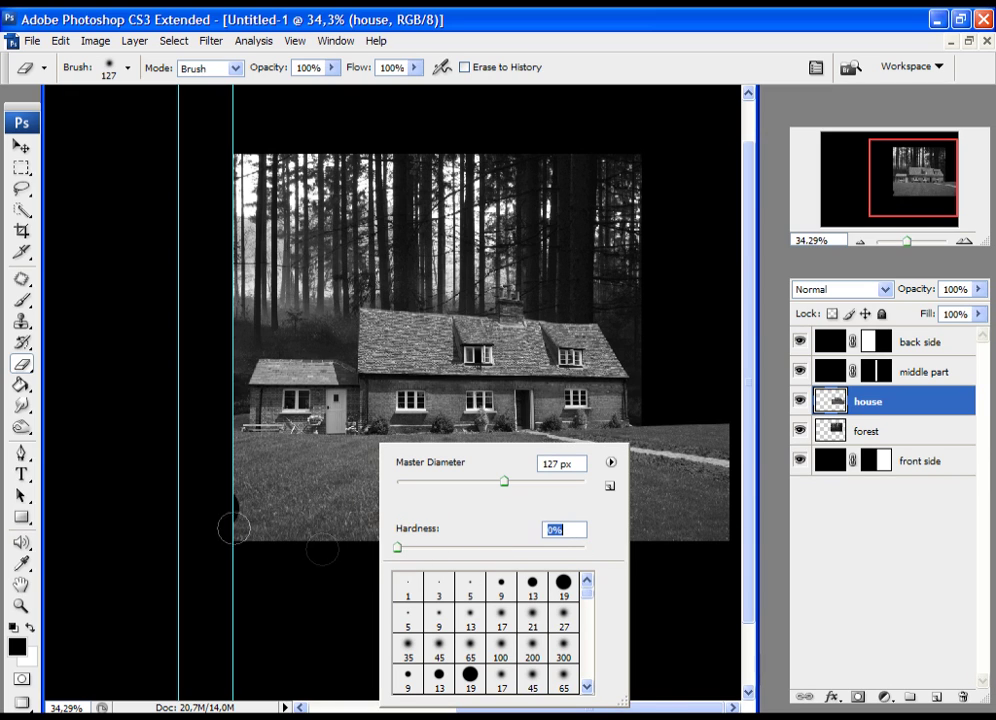
Softly erase the house layer's lower lawn edge and both side edges so the lawn fades into black
left_click(217, 510)
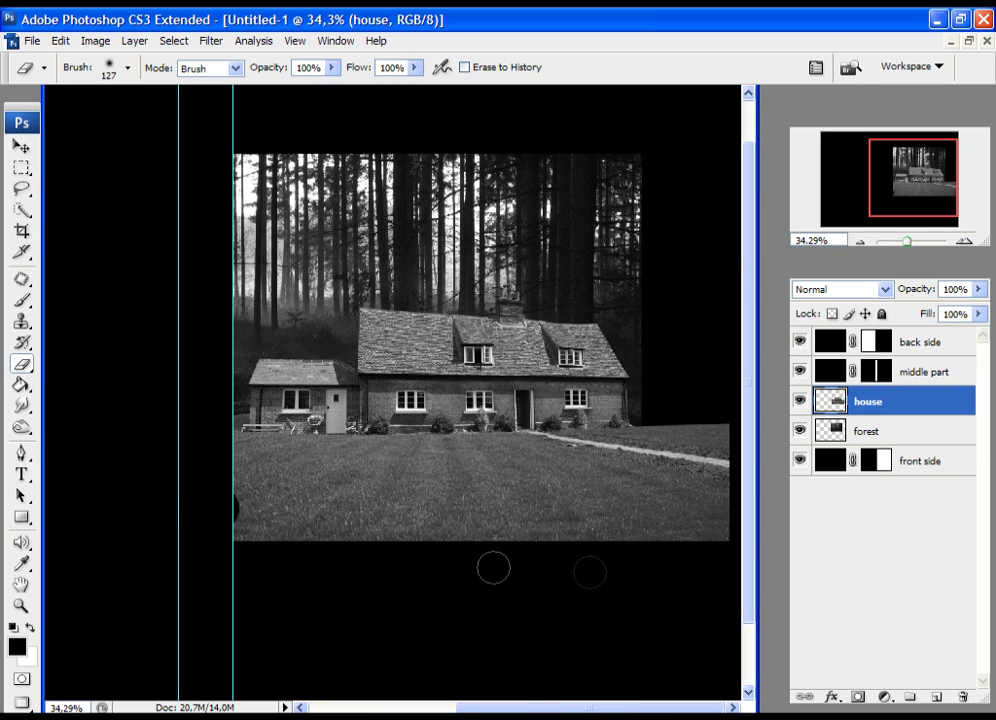
left_click(712, 535, "shift")
left_click(209, 534)
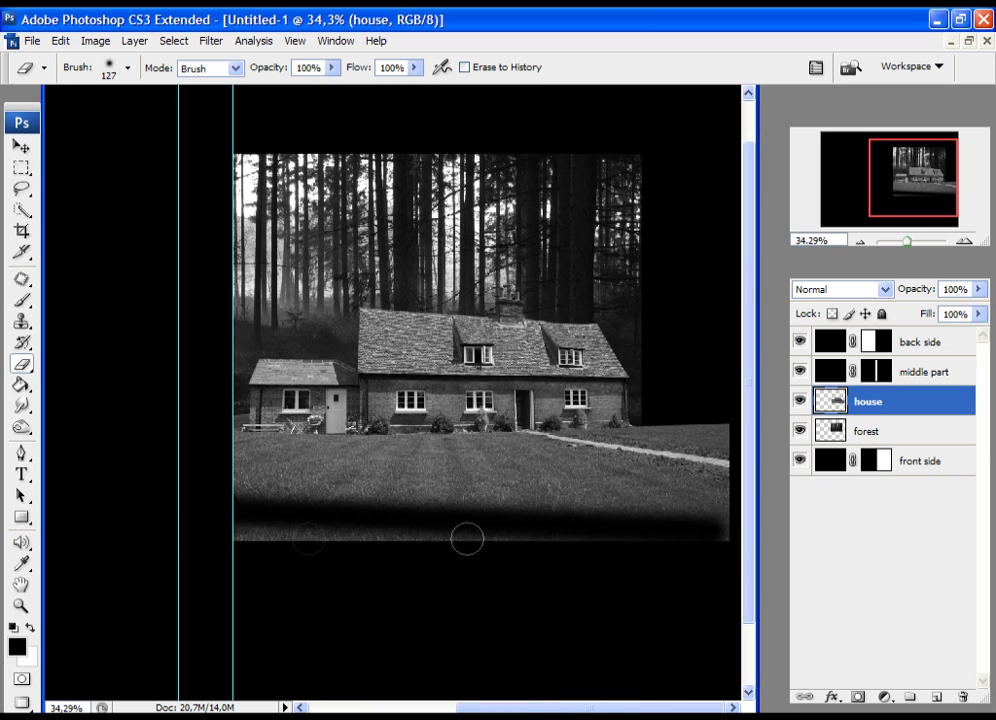
left_click(665, 538, "shift")
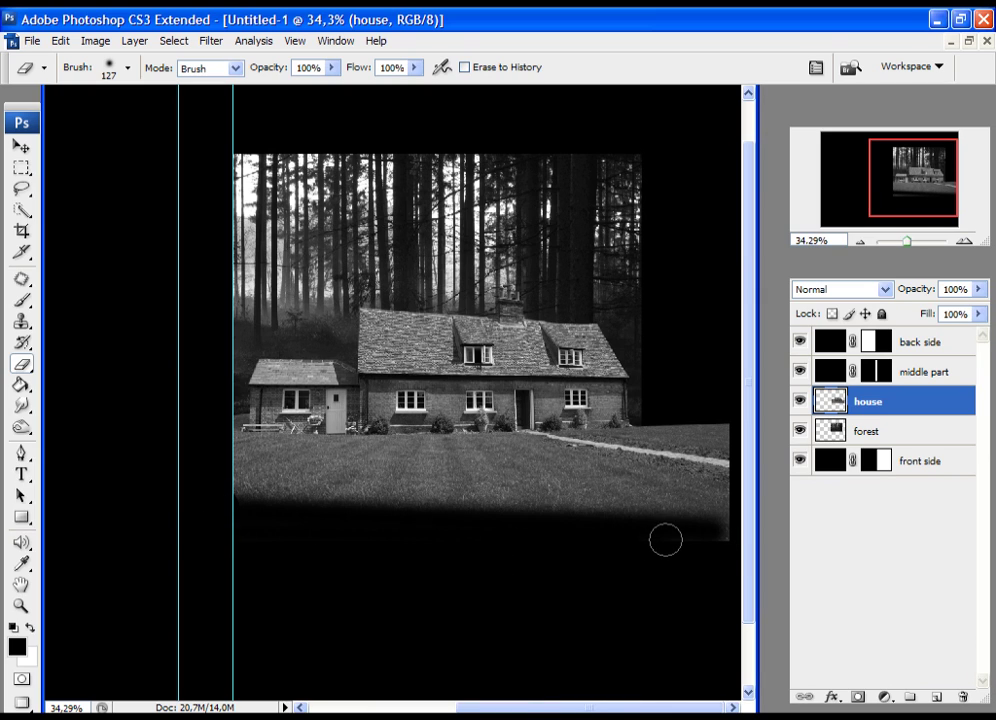
left_click(717, 521)
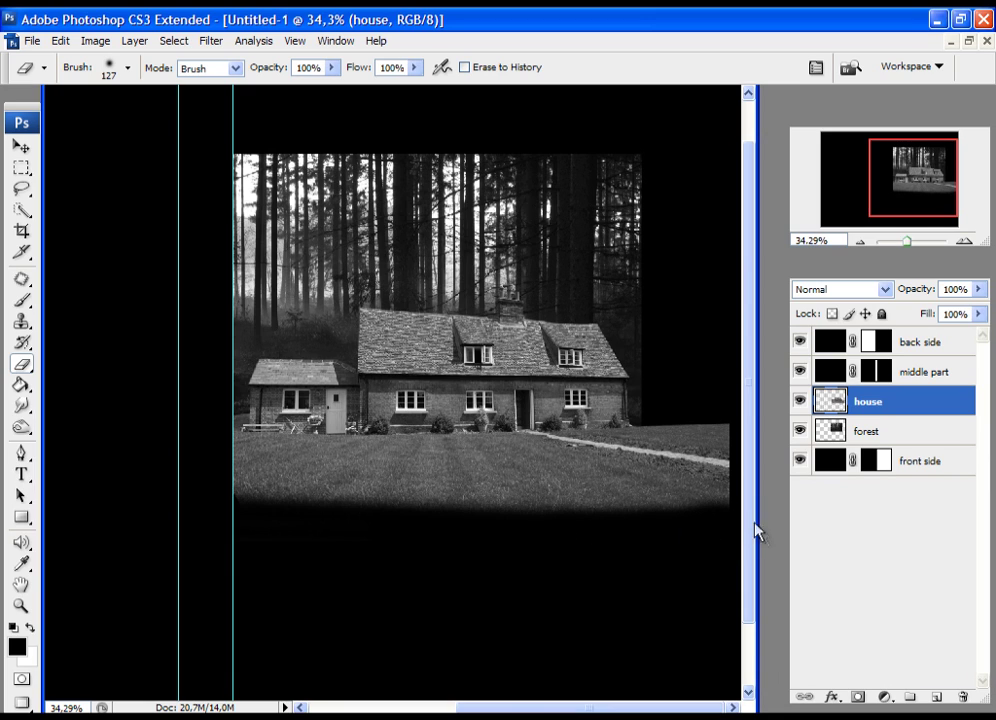
left_click_drag(716, 398, 709, 518)
mouse_move(720, 398)
left_mouse_down()
mouse_move(722, 460)
mouse_move(689, 522)
left_mouse_up()
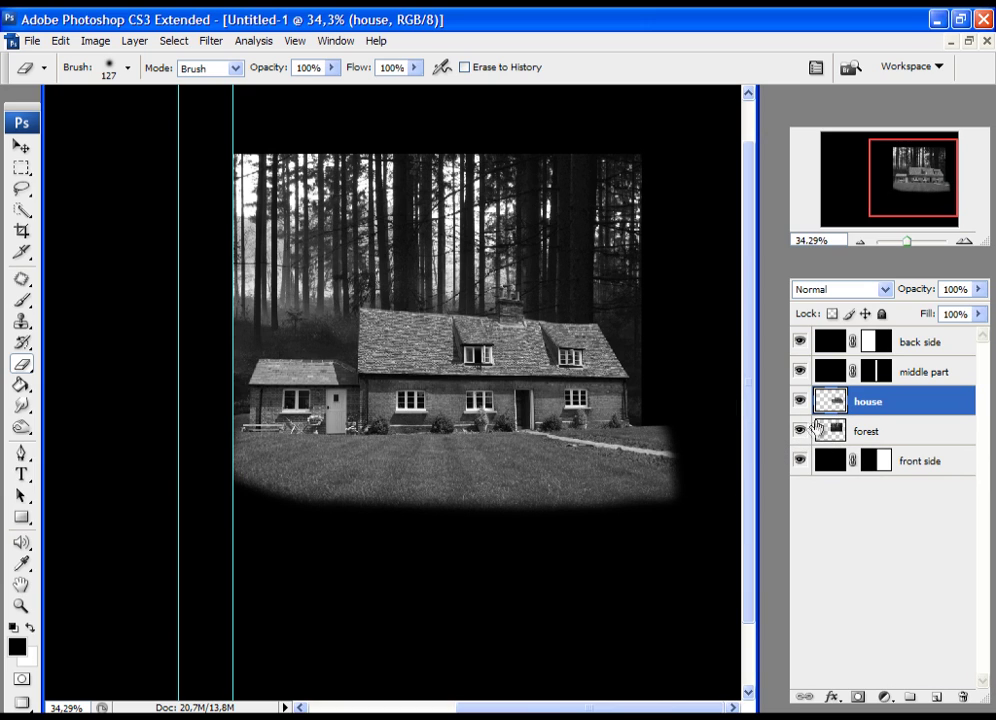
Shift the house layer slightly down and right, and move the forest layer slightly up and right behind it
left_click(20, 146)
left_click_drag(418, 482, 438, 505)
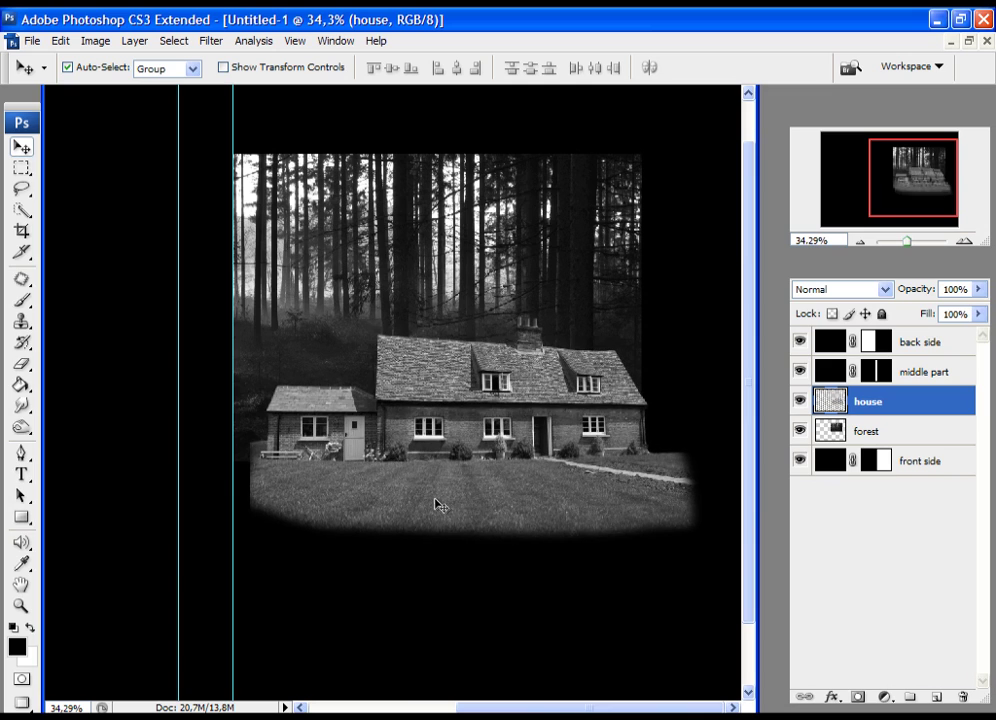
left_click(863, 438)
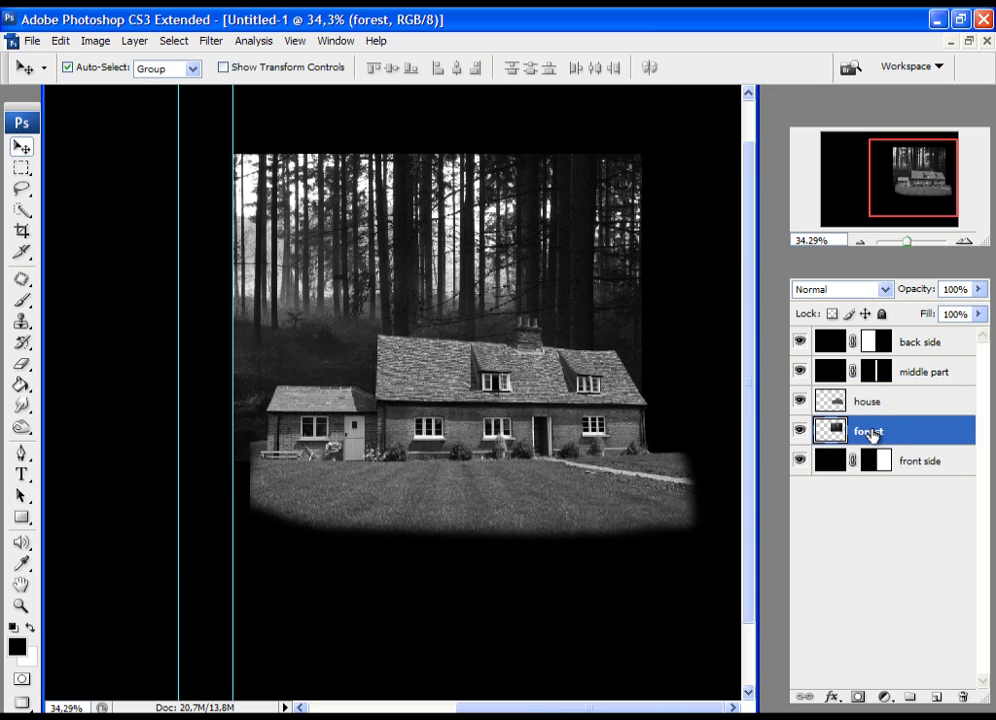
mouse_move(261, 189)
left_mouse_down()
mouse_move(314, 157)
mouse_move(268, 171)
left_mouse_up()
mouse_move(353, 228)
left_mouse_down()
mouse_move(364, 220)
mouse_move(360, 229)
left_mouse_up()
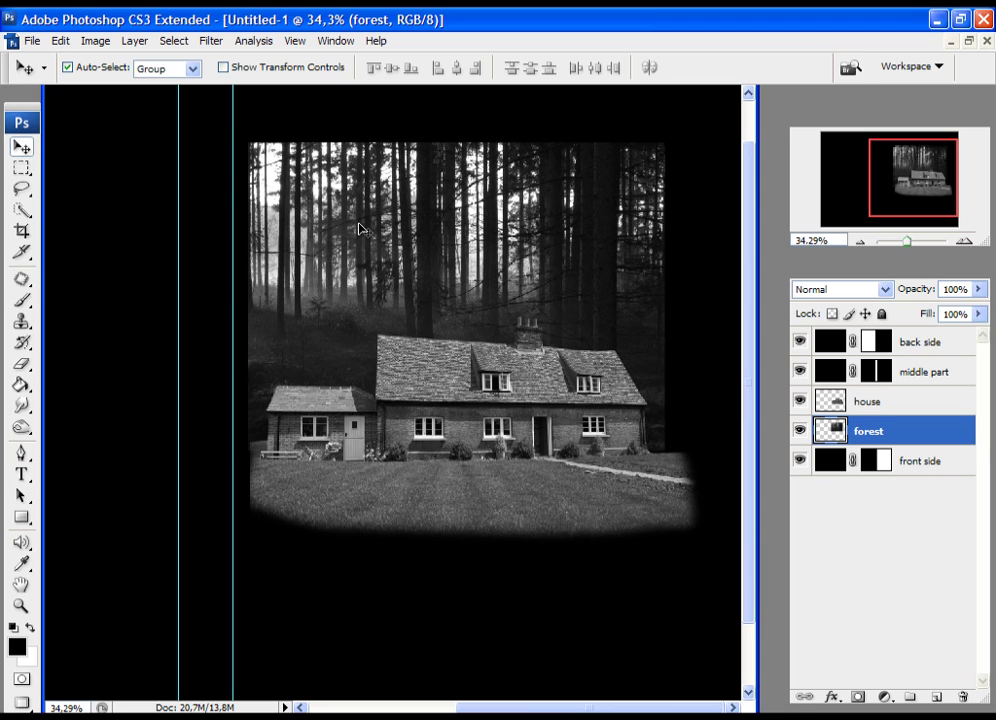
Enlarge the forest layer with Free Transform so it spans nearly the full width of the front cover
left_click(60, 41)
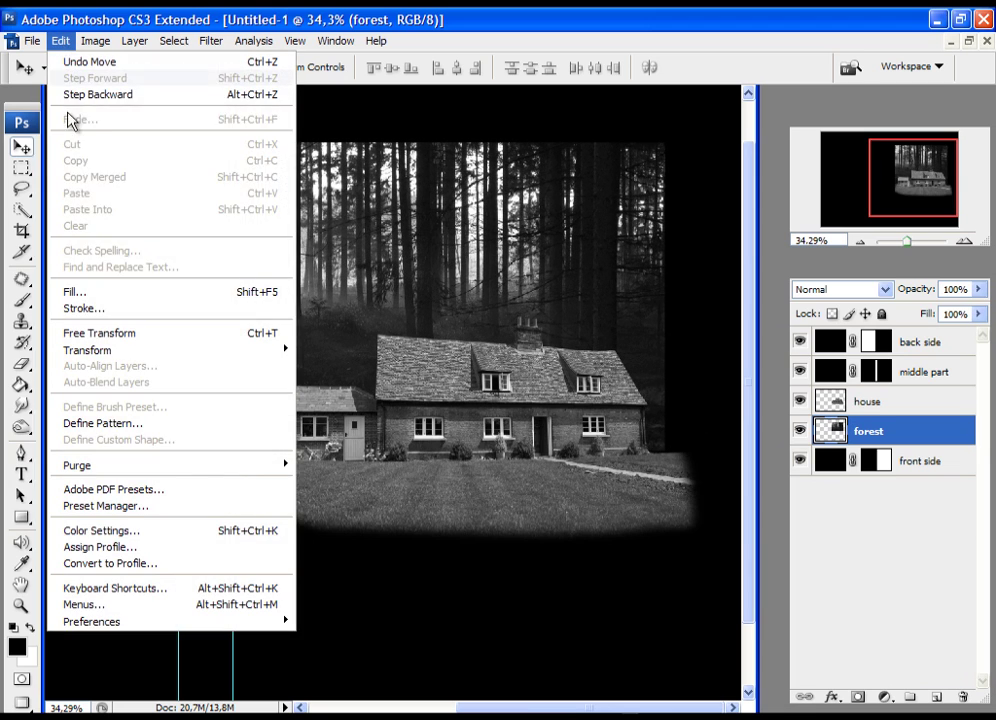
left_click(74, 338)
left_click_drag(663, 145, 724, 196)
key("Return")
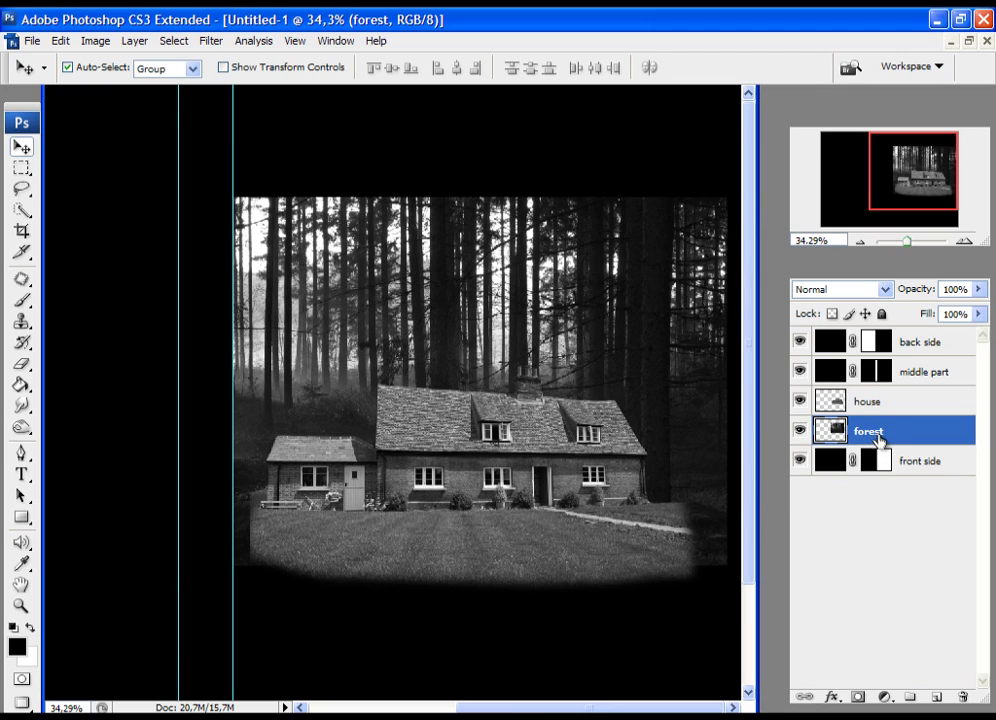
Softly erase the forest layer's outer edges with the 127 px Eraser and fade the house layer's bottom lawn edge further
left_click(24, 365)
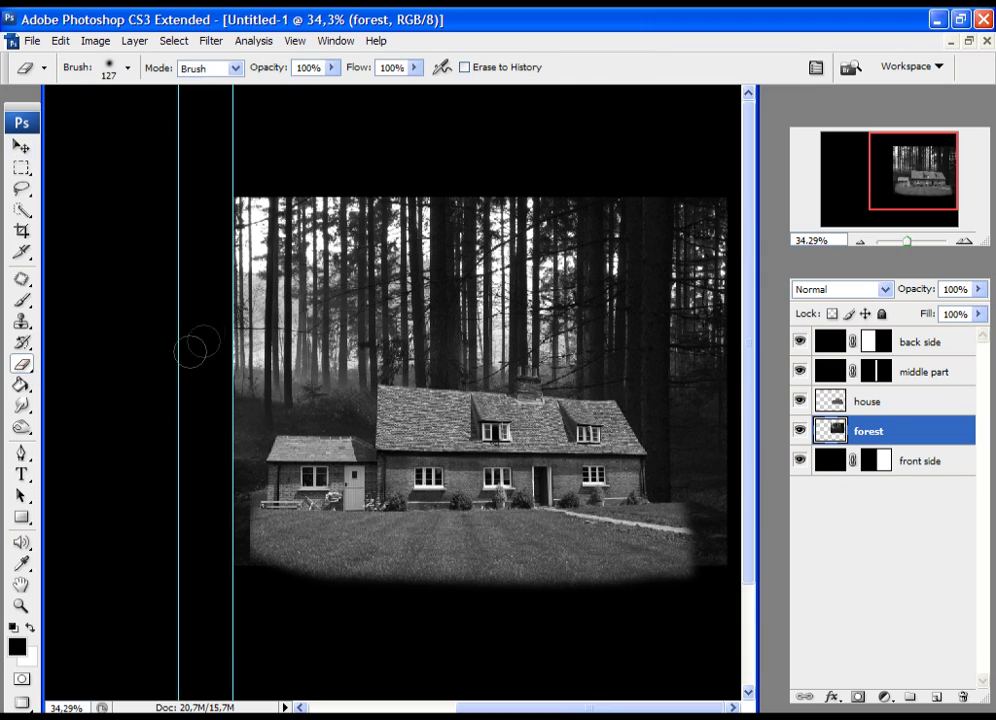
mouse_move(262, 182)
left_mouse_down()
mouse_move(222, 253)
mouse_move(230, 260)
mouse_move(218, 406)
mouse_move(637, 180)
mouse_move(714, 207)
left_mouse_up()
mouse_move(251, 211)
left_mouse_down()
mouse_move(605, 205)
mouse_move(711, 213)
left_mouse_up()
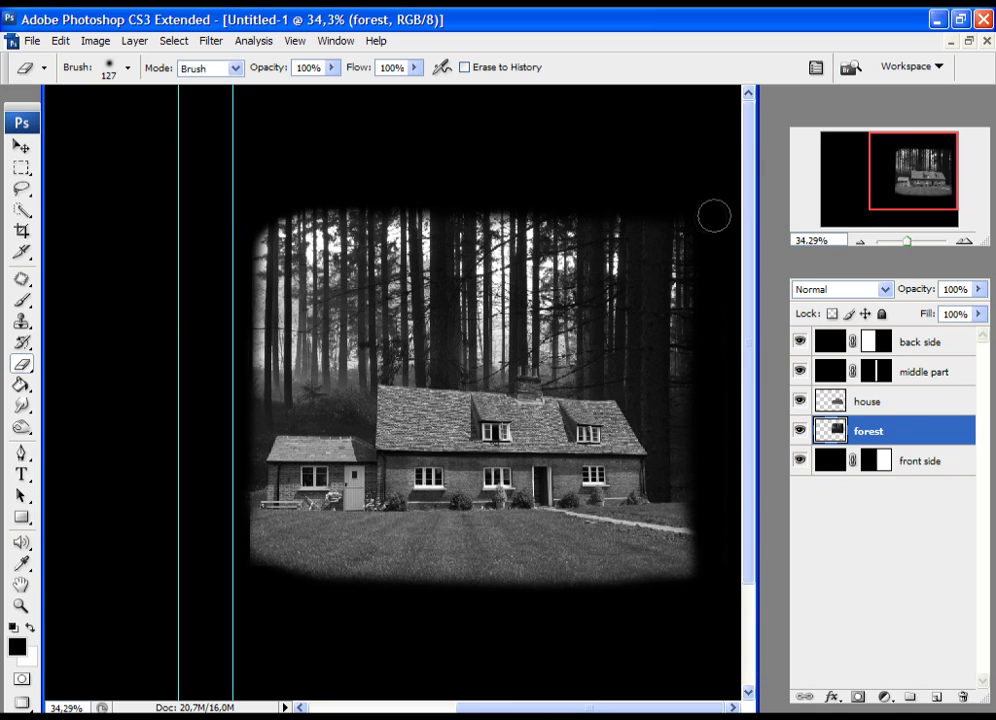
left_click_drag(271, 585, 706, 591)
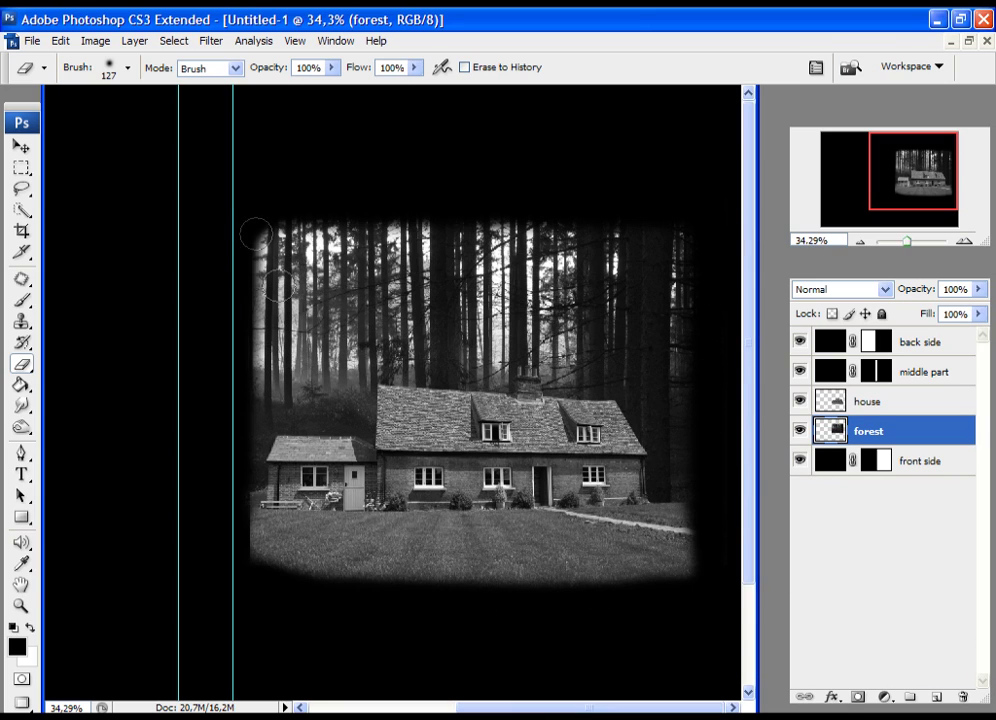
left_click(841, 407)
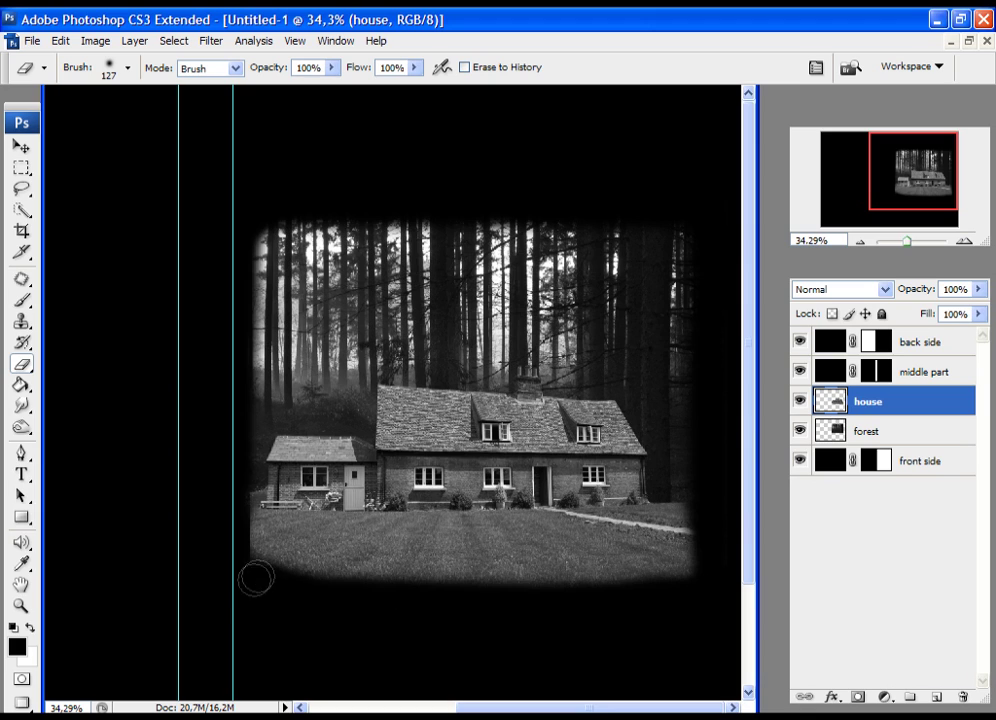
left_click_drag(238, 585, 735, 548)
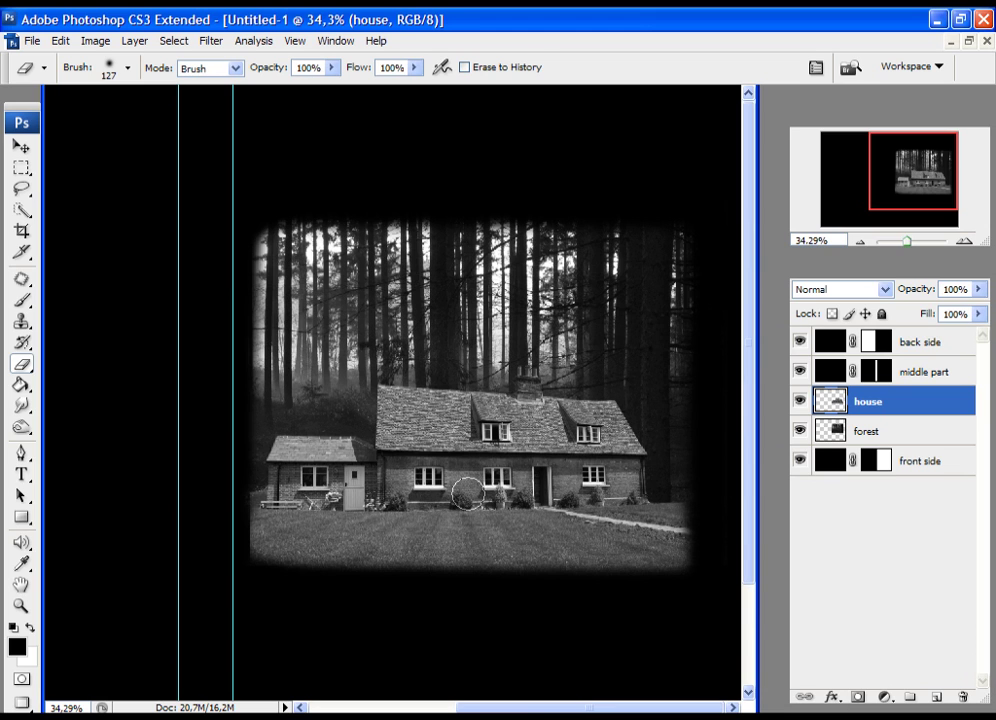
Add a new layer named "window lights" directly above the house layer
left_click(20, 606)
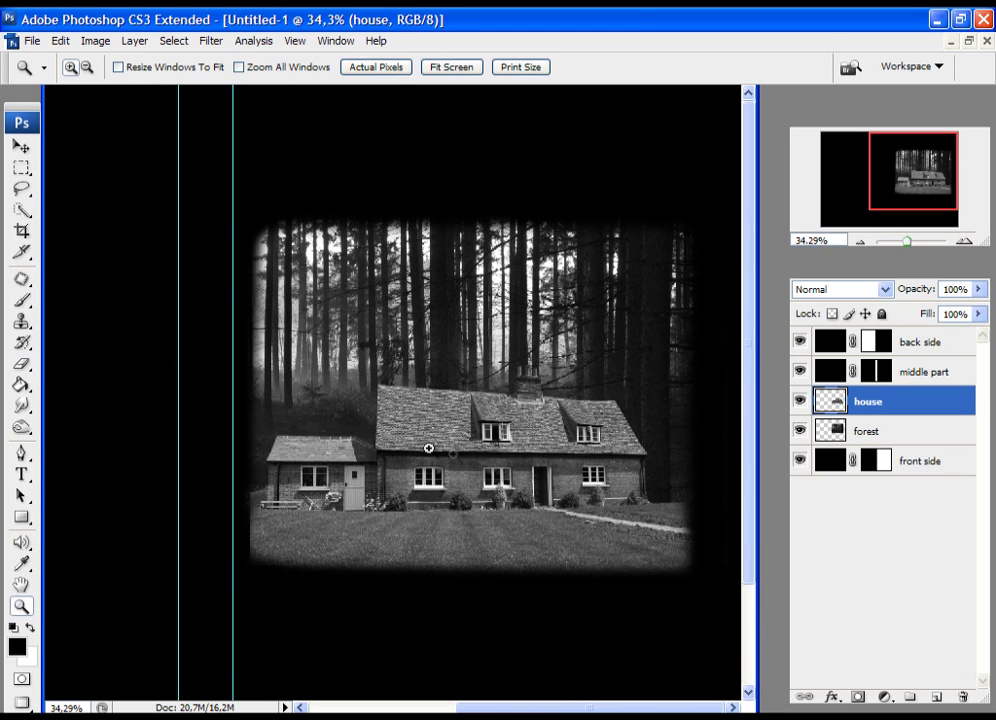
left_click_drag(482, 500, 384, 446)
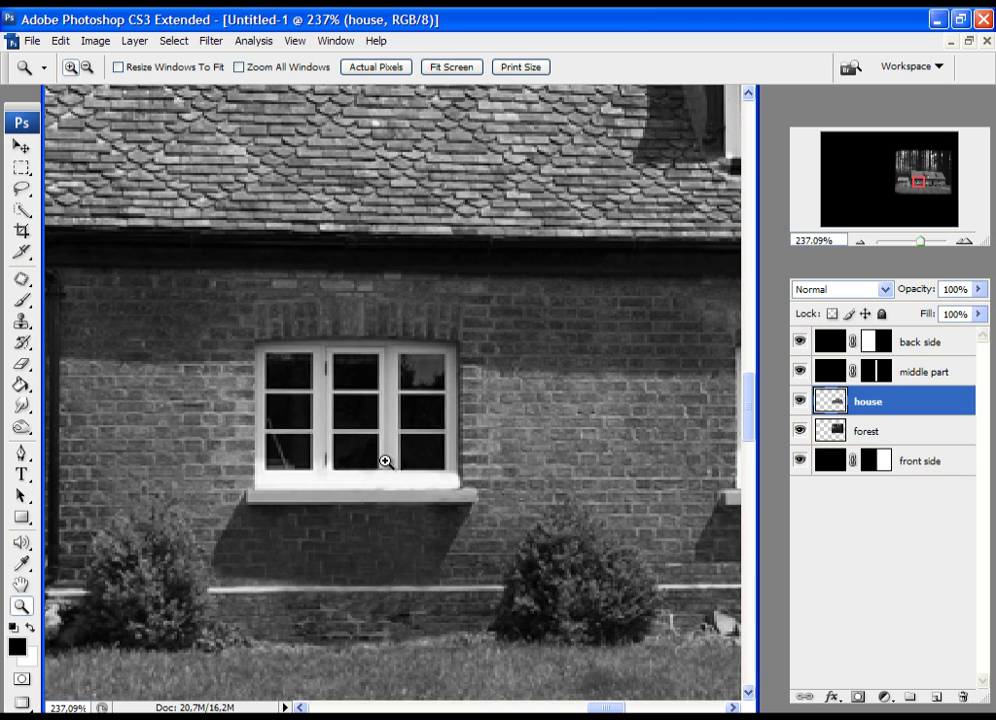
left_click(936, 696)
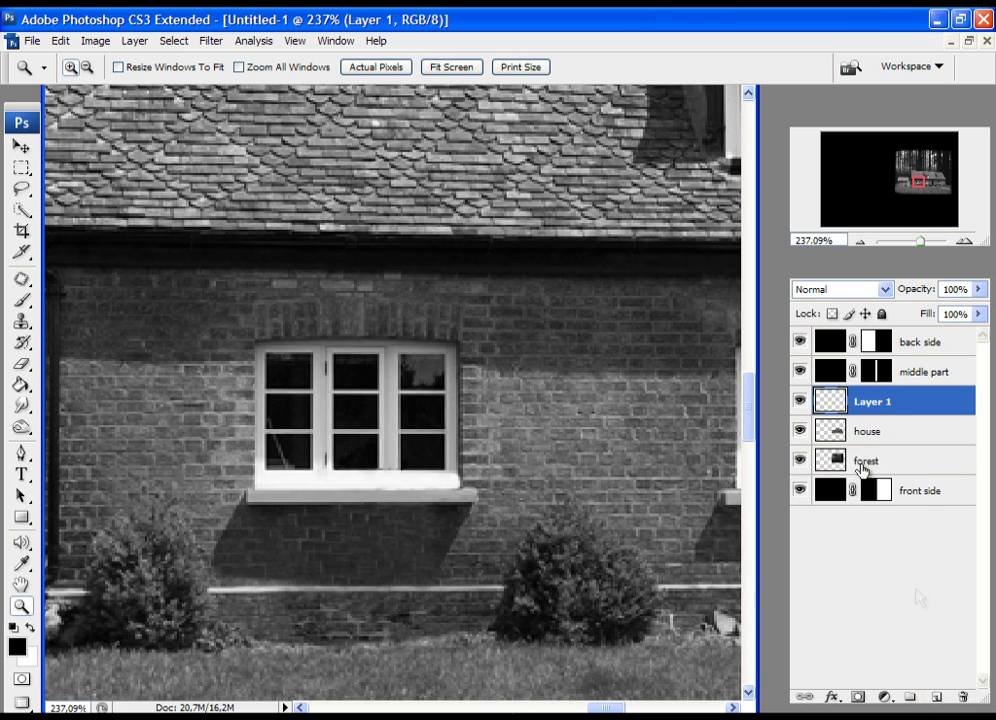
double_click(871, 402)
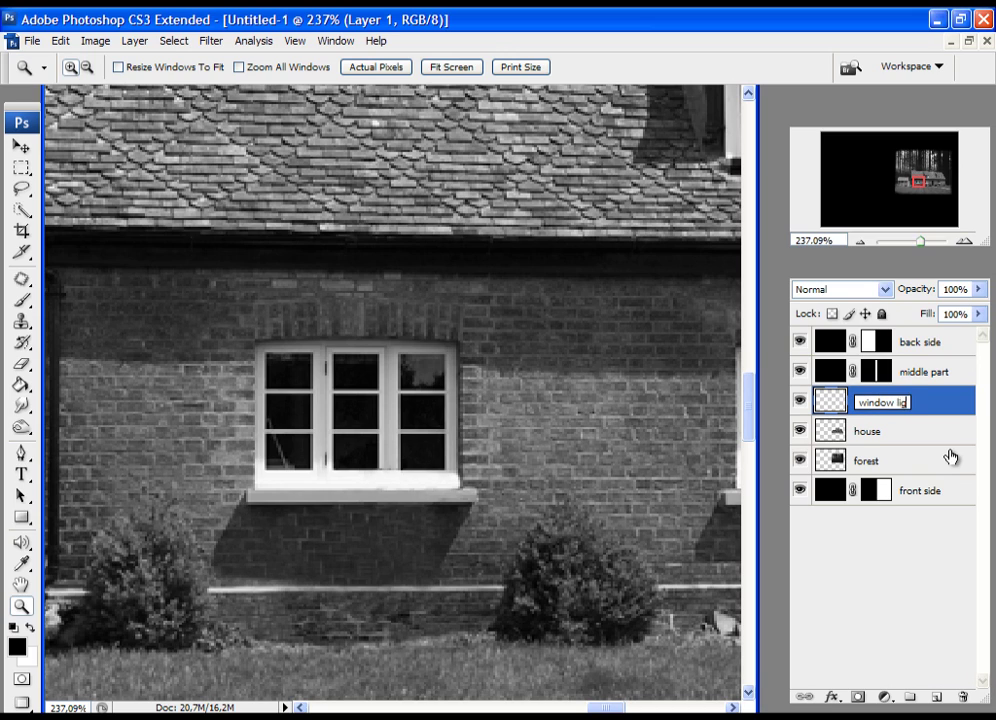
type("lights")
key("Return")
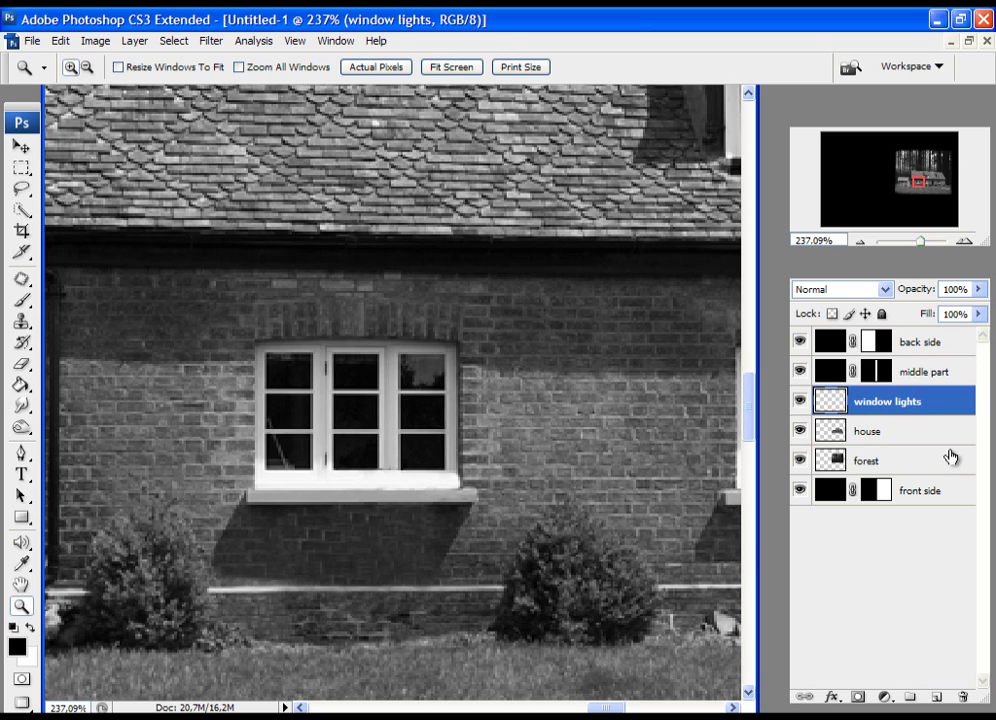
Select all nine glass panes of the main house's leftmost ground-floor window with the Rectangular Marquee, adding each pane to the selection
left_click_drag(219, 323, 463, 510)
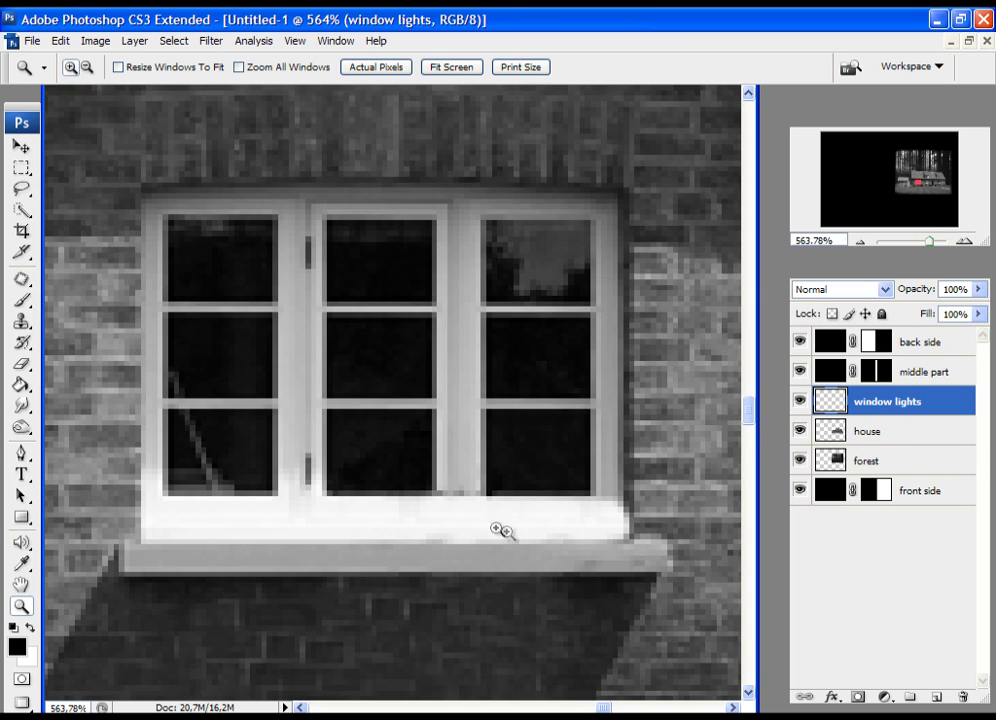
left_click(22, 170)
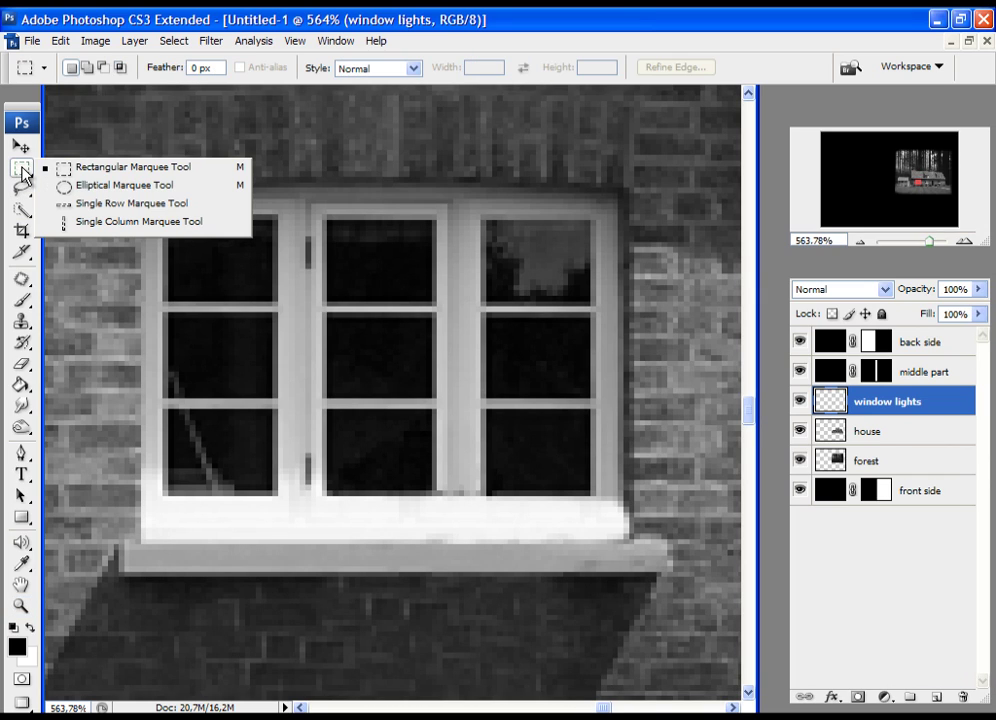
left_click(106, 172)
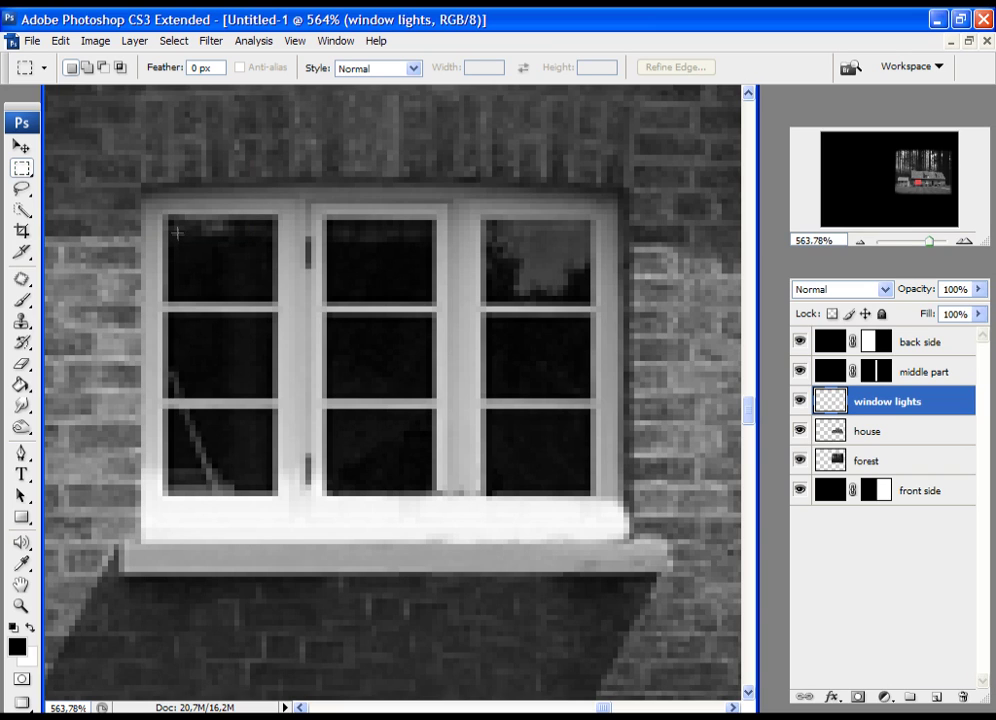
left_click_drag(205, 258, 267, 297)
left_click_drag(267, 297, 271, 299)
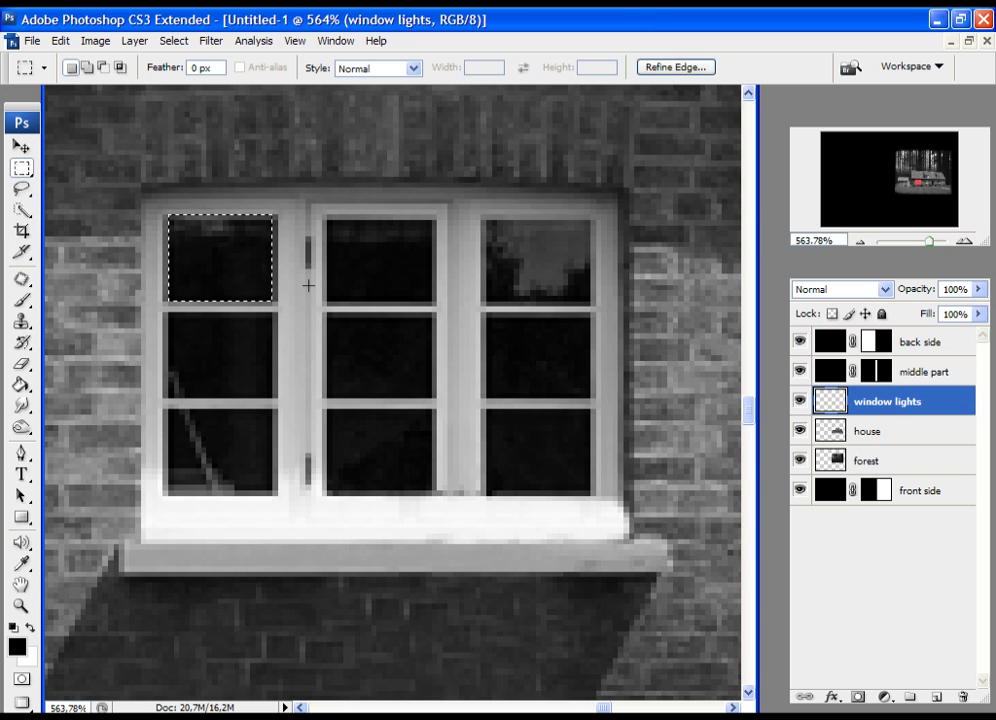
key("shift")
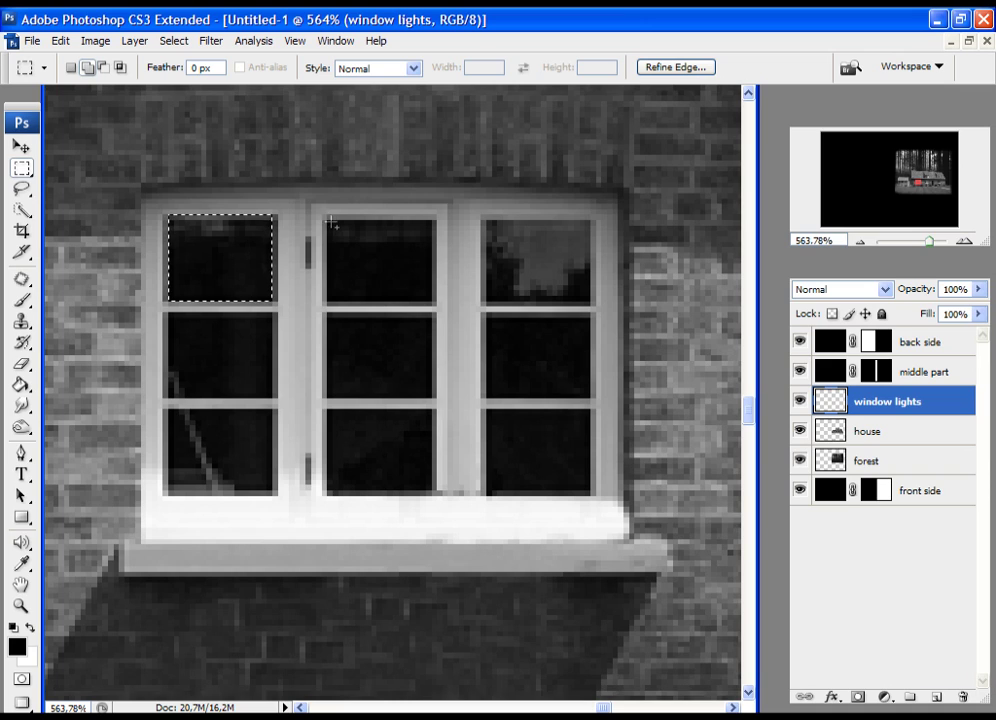
left_click_drag(368, 248, 430, 303)
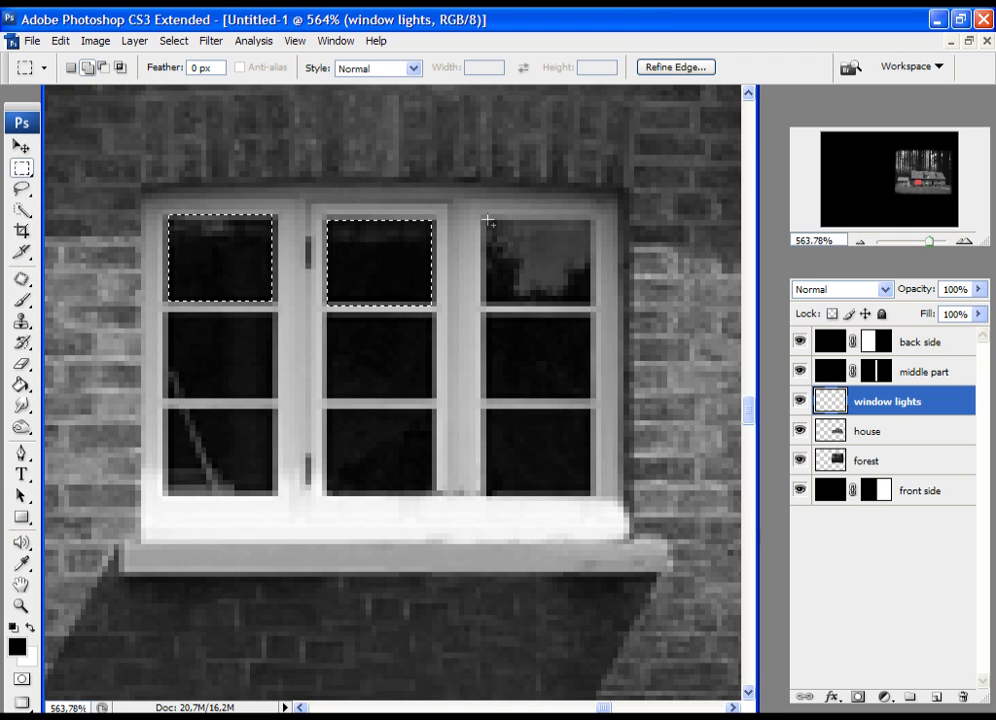
left_click_drag(586, 301, 590, 305)
left_click_drag(584, 396, 585, 397)
left_click_drag(486, 404, 541, 468)
left_click_drag(592, 494, 591, 494)
left_click_drag(166, 408, 275, 492)
left_click_drag(167, 313, 276, 398)
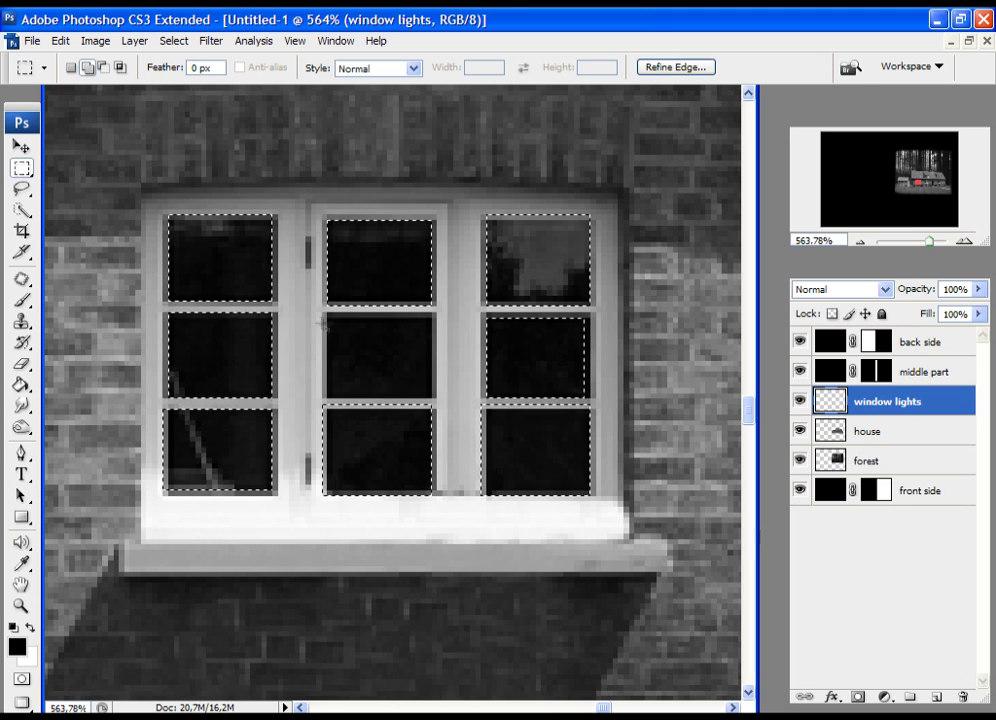
left_click_drag(431, 396, 432, 397)
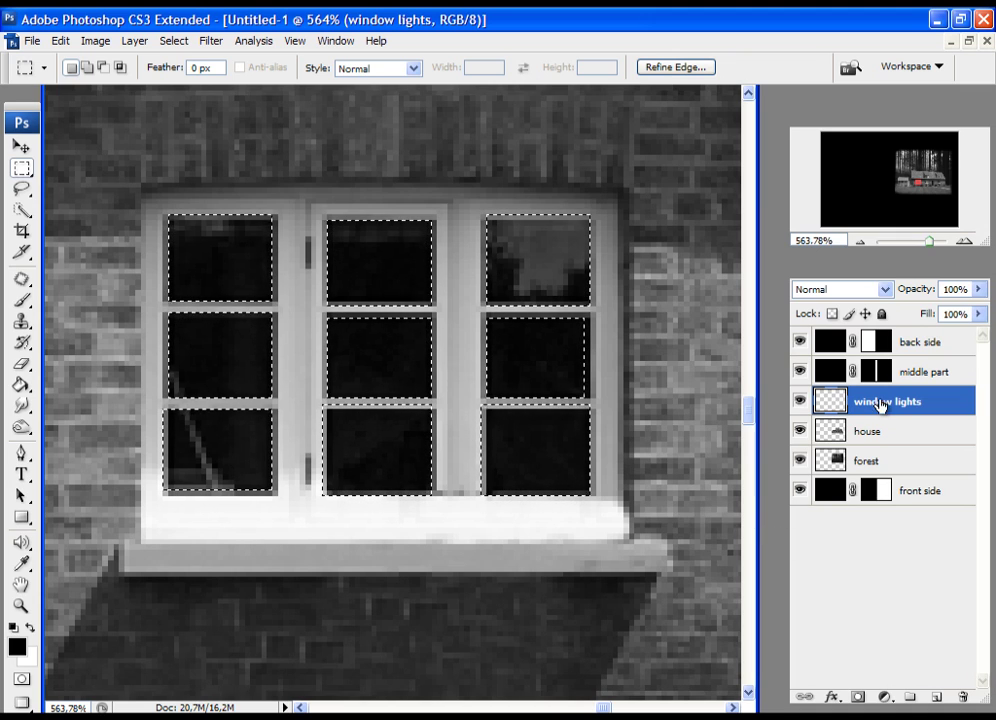
Fill the selected panes on the window lights layer with yellow fcff00 using the Paint Bucket, and clear the selection
left_click(16, 646)
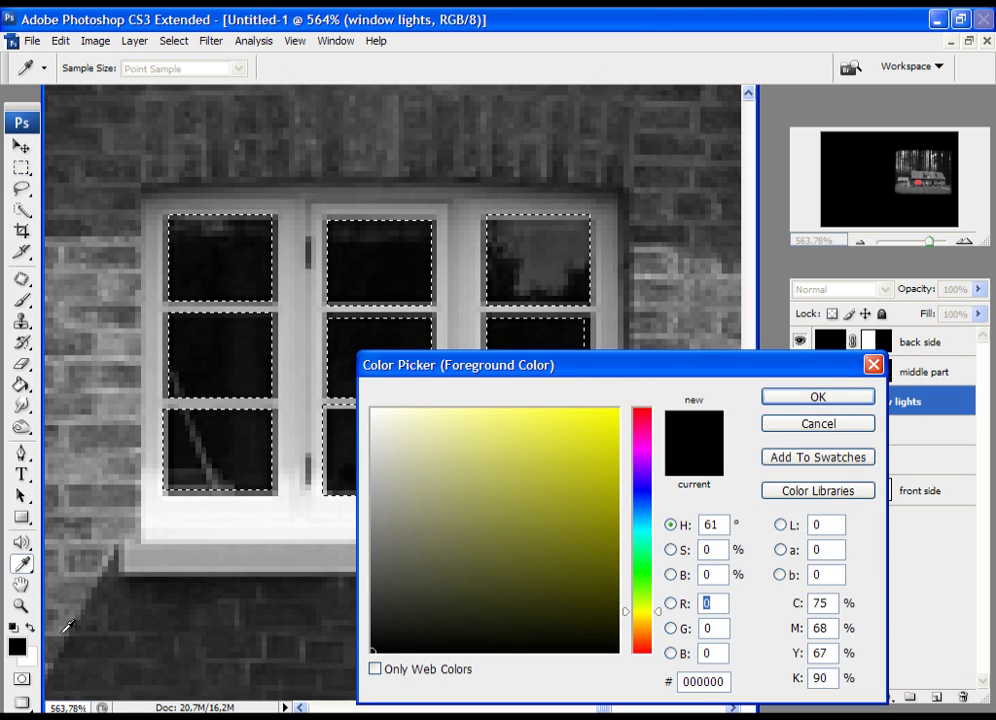
left_click(616, 410)
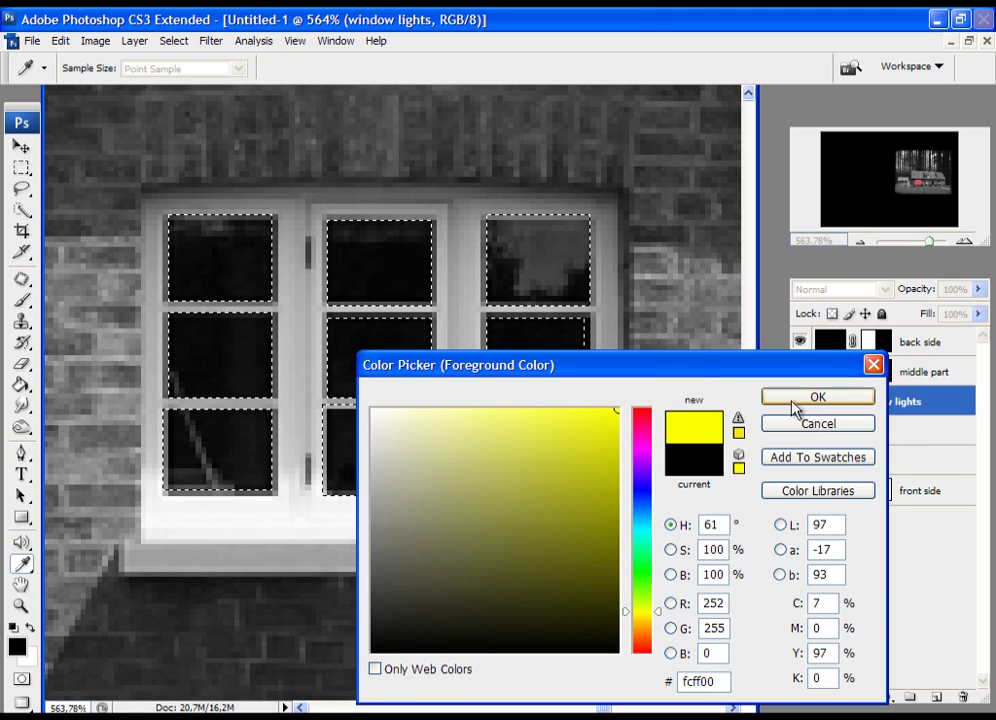
left_click(818, 397)
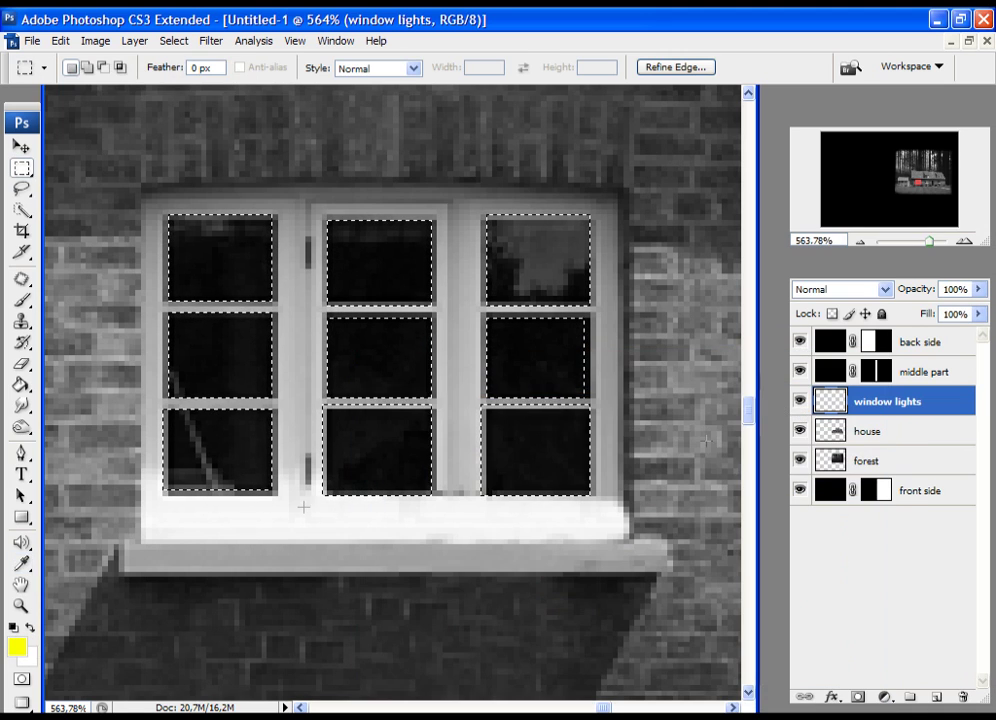
left_click(22, 386)
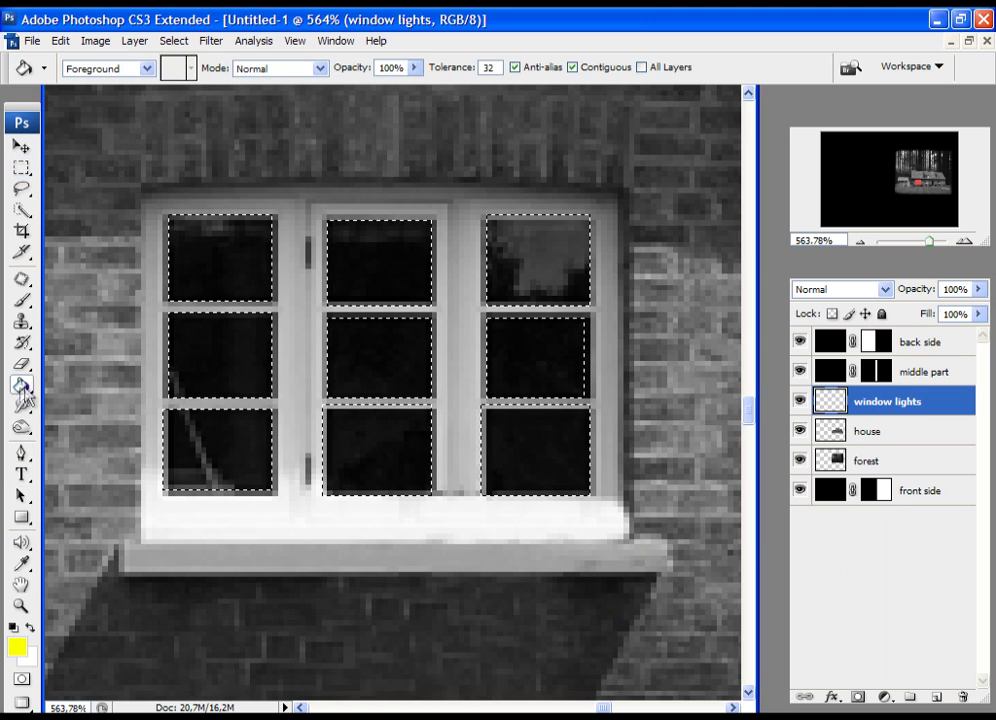
left_click(212, 260)
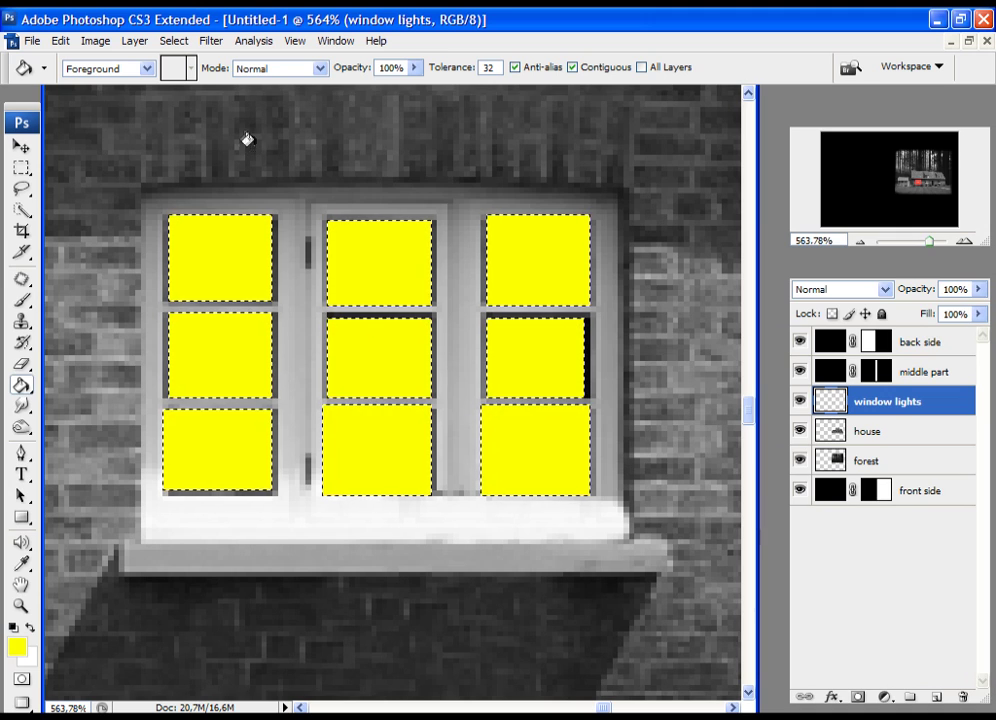
left_click(176, 44)
left_click(200, 79)
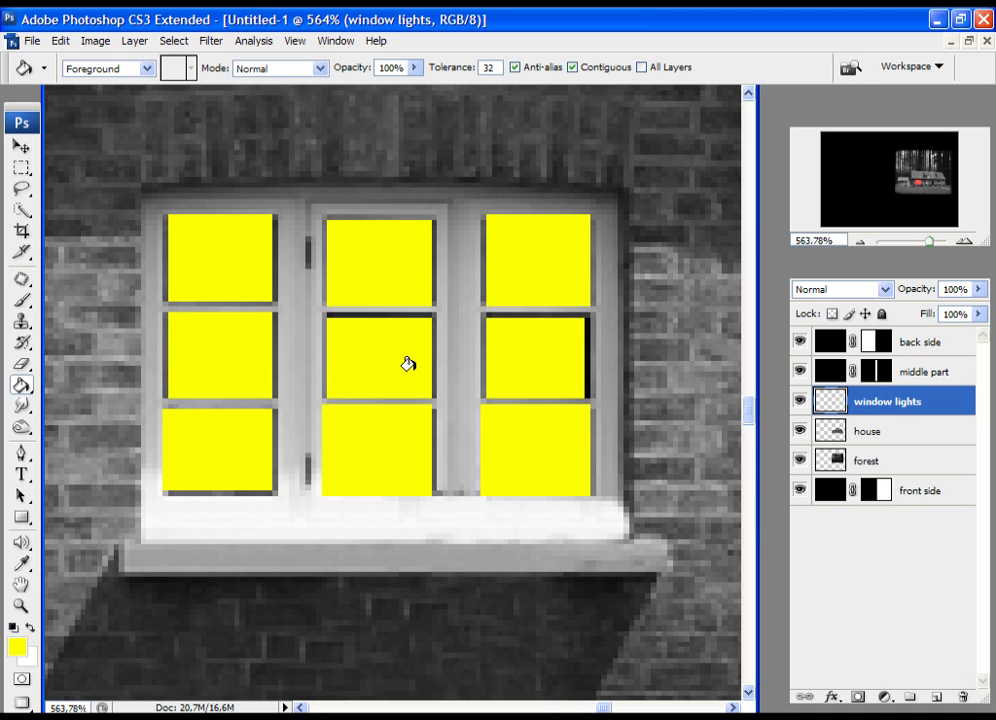
key("v")
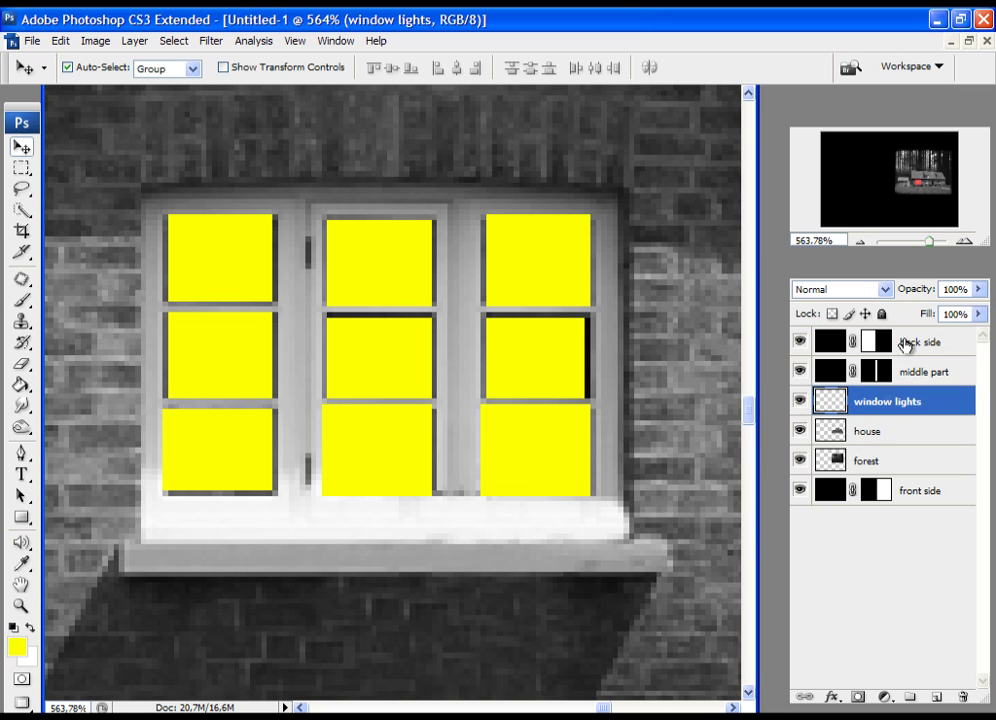
Set the window lights layer to 52% opacity and add an Inner Glow with 70% opacity and 13 px size
left_click_drag(915, 290, 868, 297)
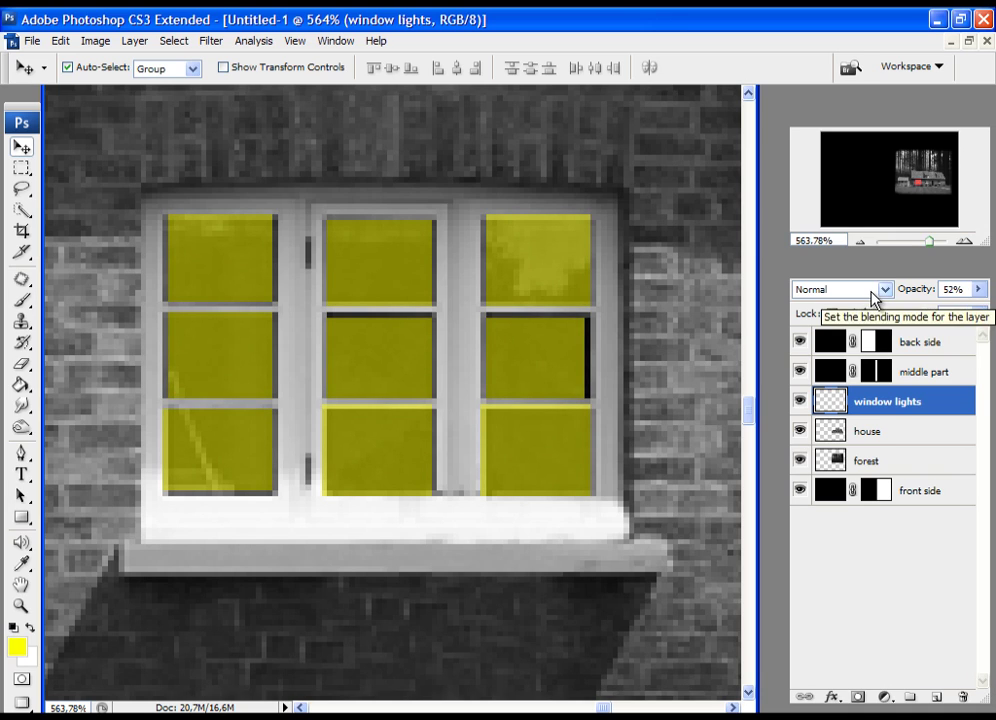
left_click(830, 698)
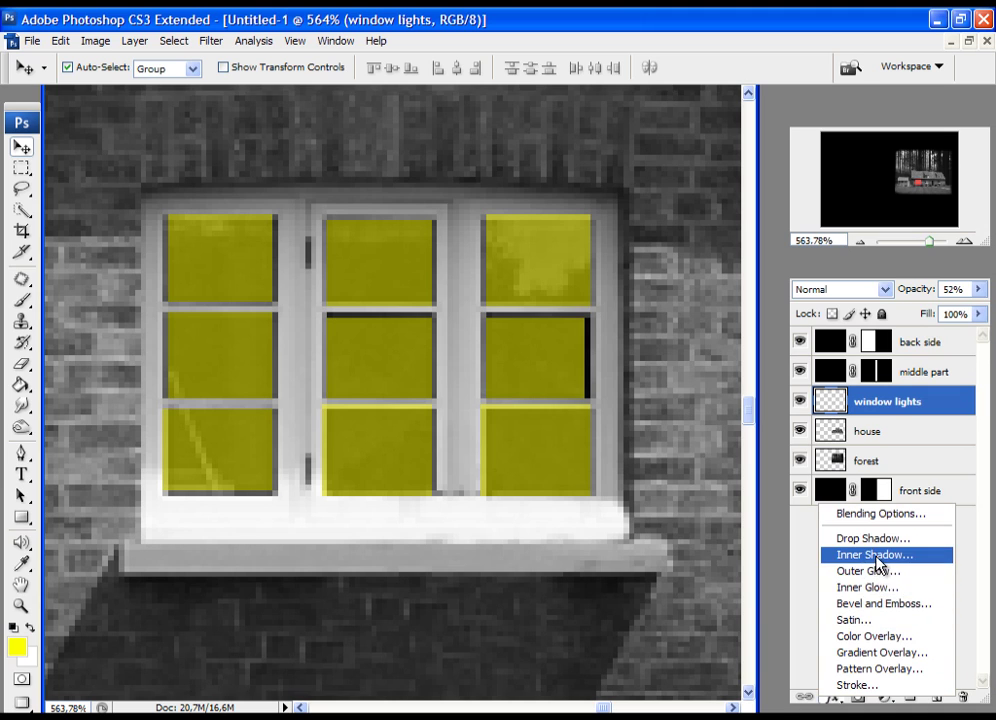
left_click(880, 593)
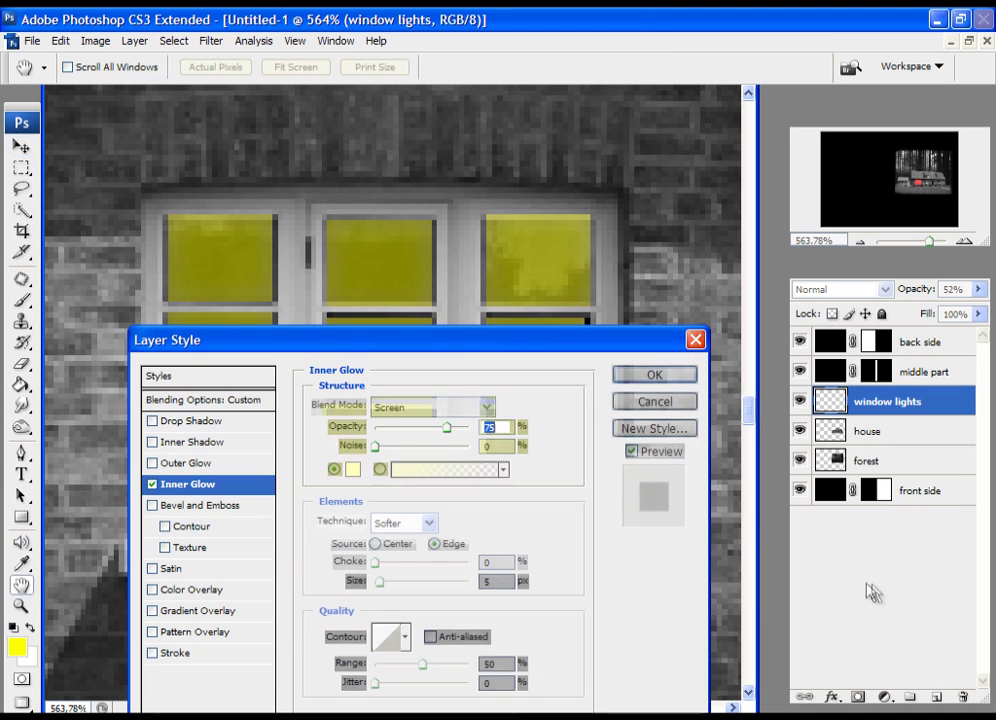
left_click_drag(430, 350, 707, 335)
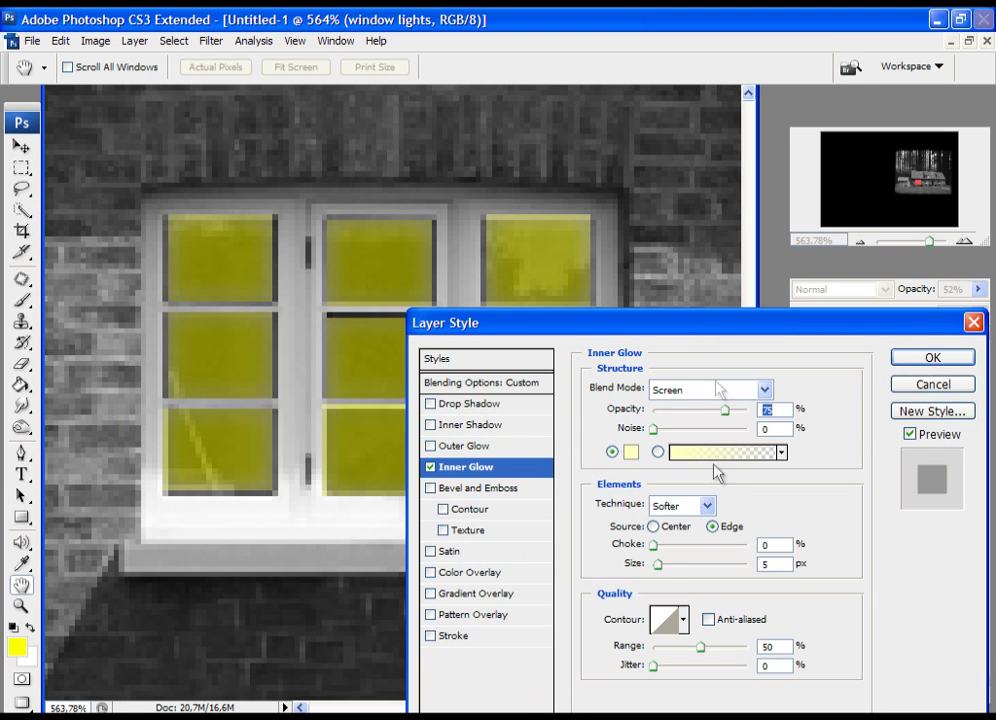
left_click(659, 564)
left_click_drag(661, 568, 674, 562)
left_click_drag(636, 325, 393, 248)
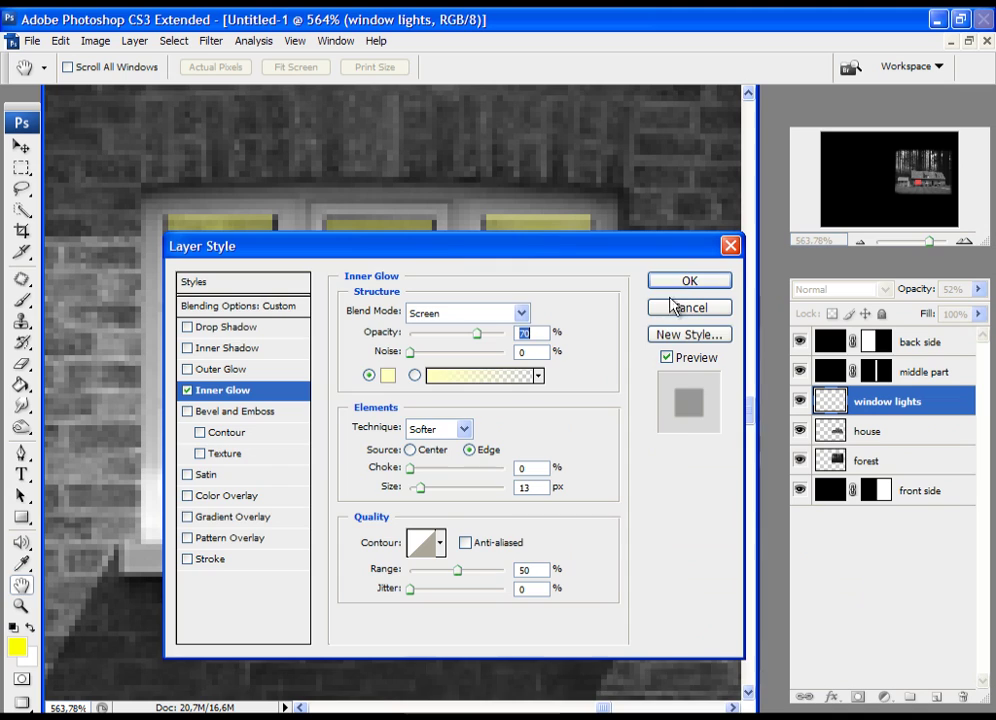
left_click(689, 281)
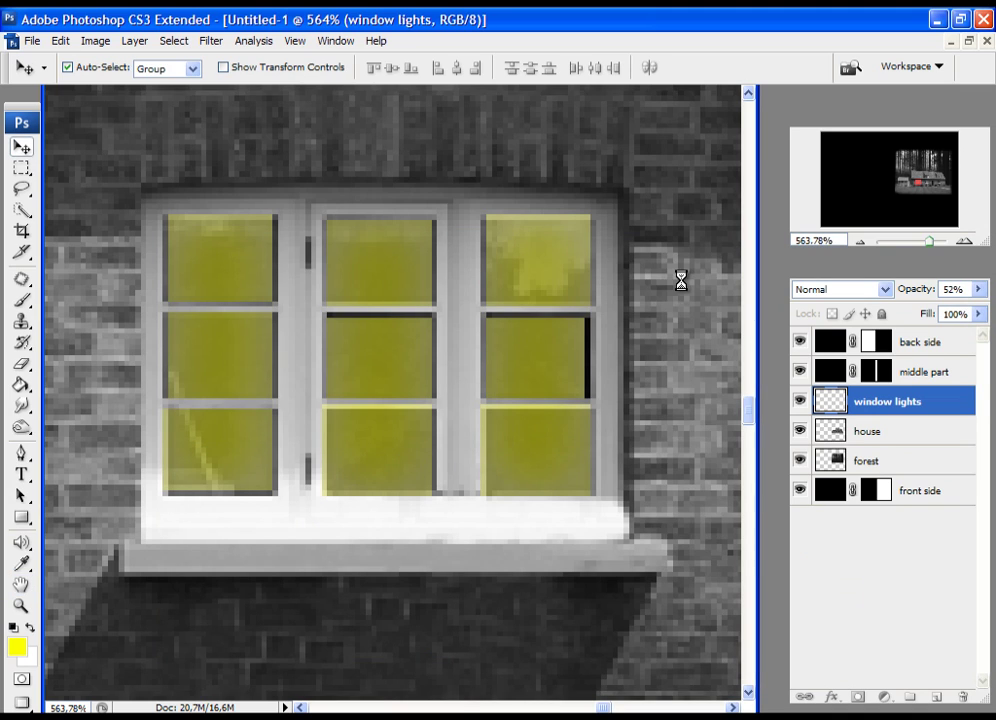
Examine how the glowing window looks against the whole house and forest scene
left_click(22, 607)
left_click(382, 432, "alt")
left_click(382, 432, "alt")
left_click(382, 432, "alt")
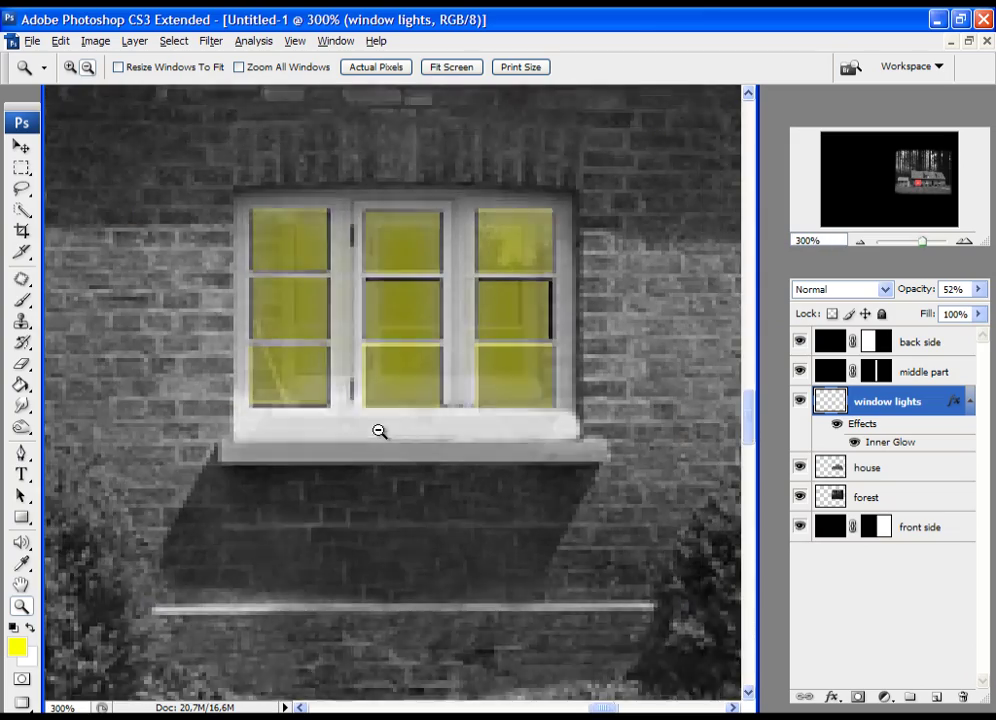
left_click(380, 431, "alt")
left_click(378, 429, "alt")
left_click(374, 430, "alt")
left_click(372, 431, "alt")
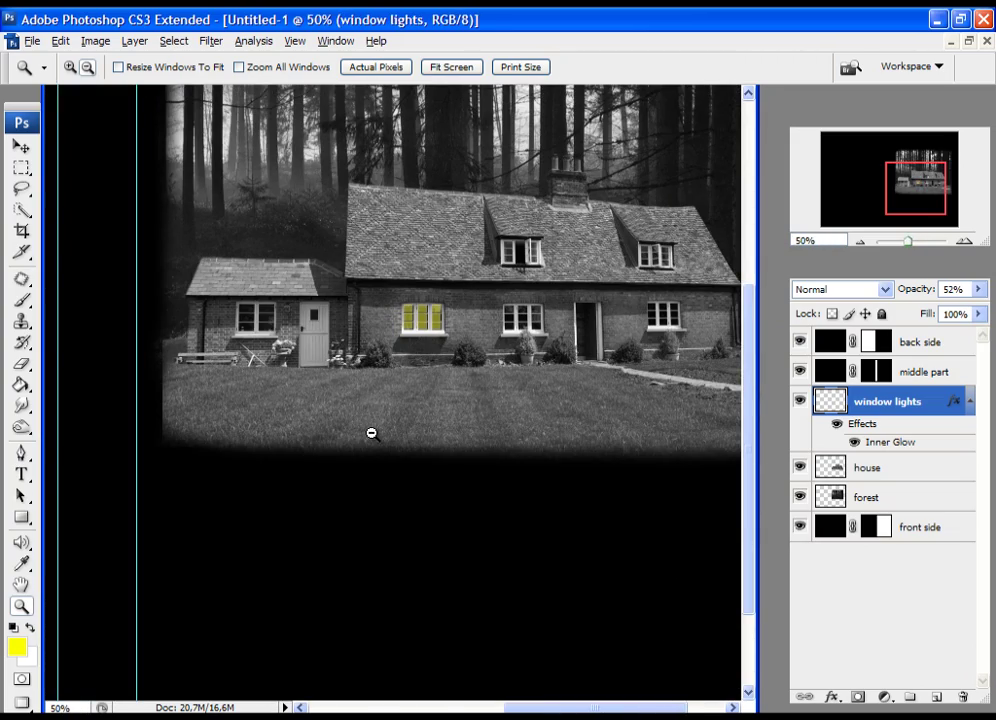
Soften the yellow along the outer edges of the lit window's panes using the Eraser at 5 px and 0% hardness
left_click_drag(378, 288, 482, 370)
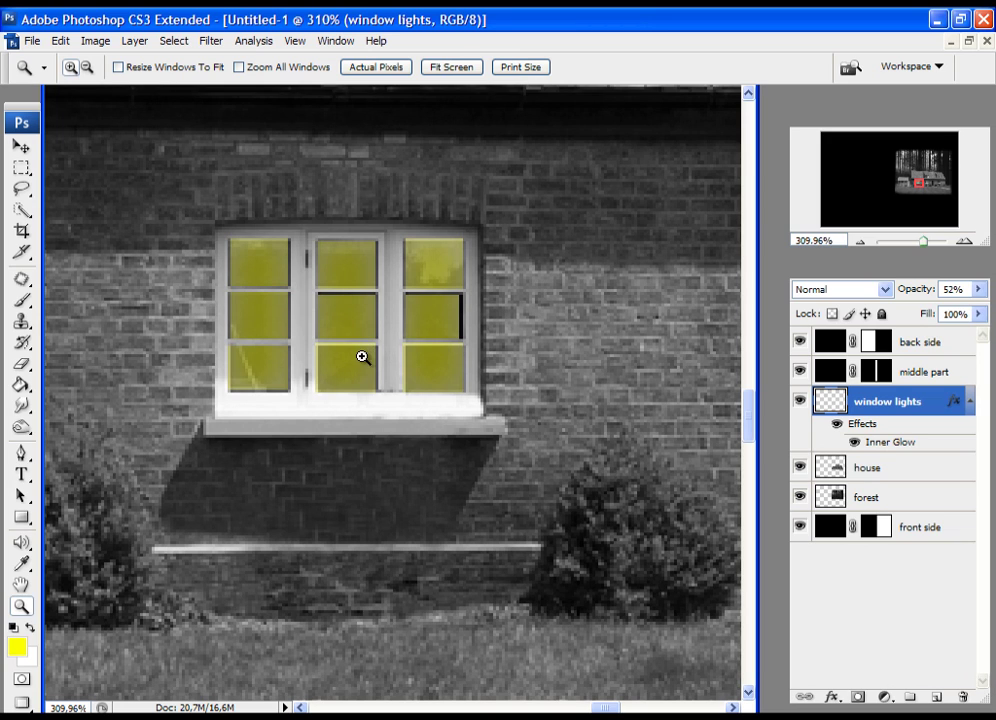
left_click_drag(178, 207, 493, 440)
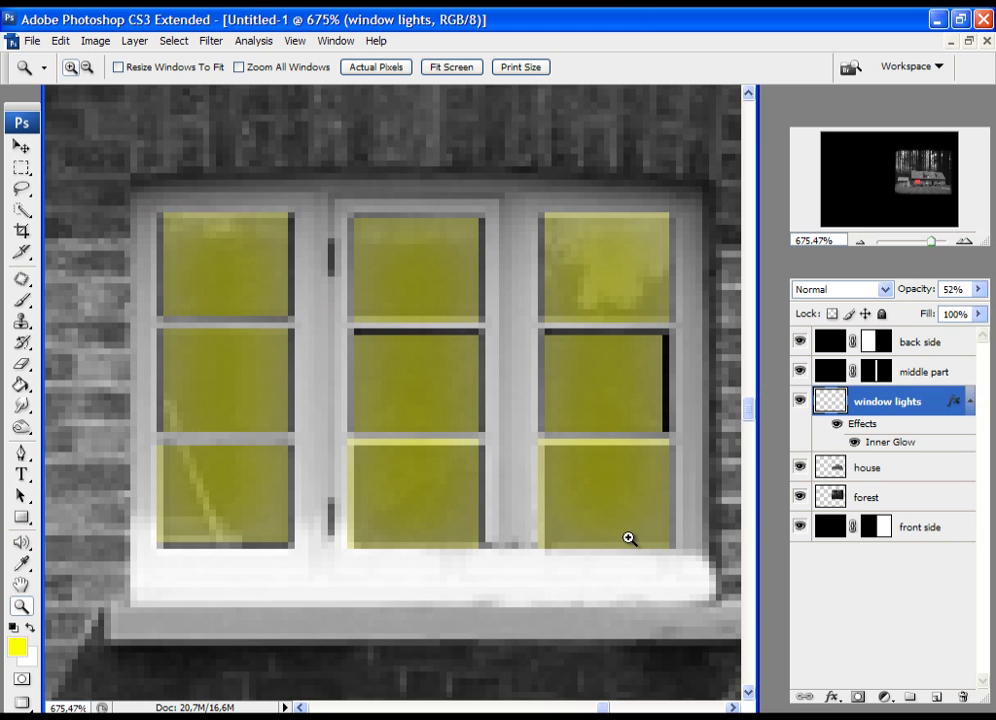
left_click(21, 363)
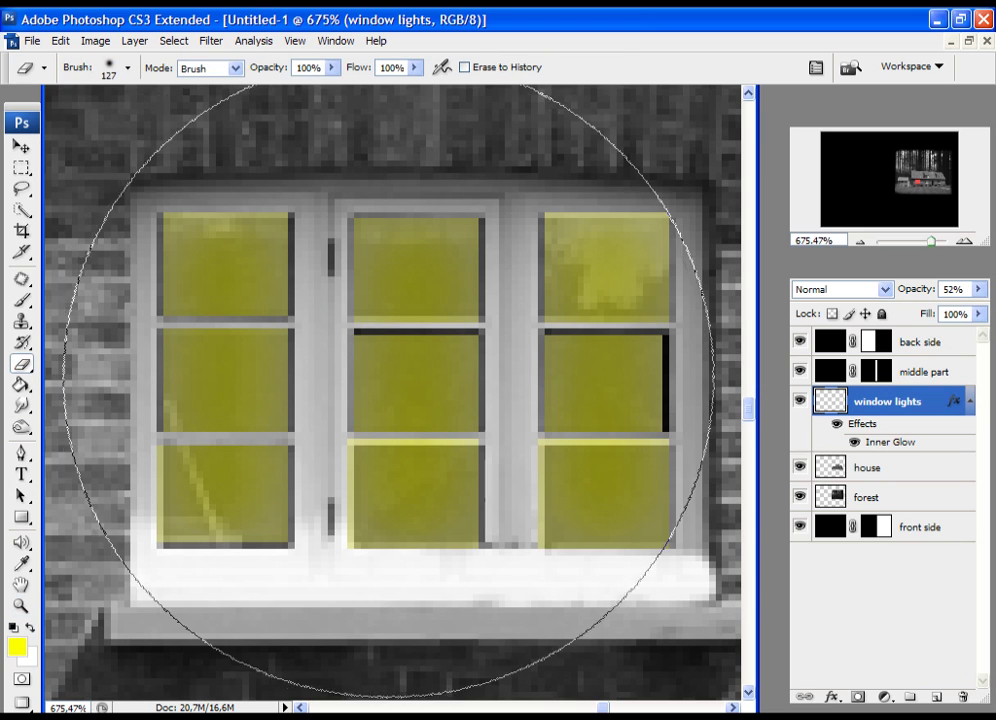
right_click(388, 375)
left_click_drag(522, 412, 426, 430)
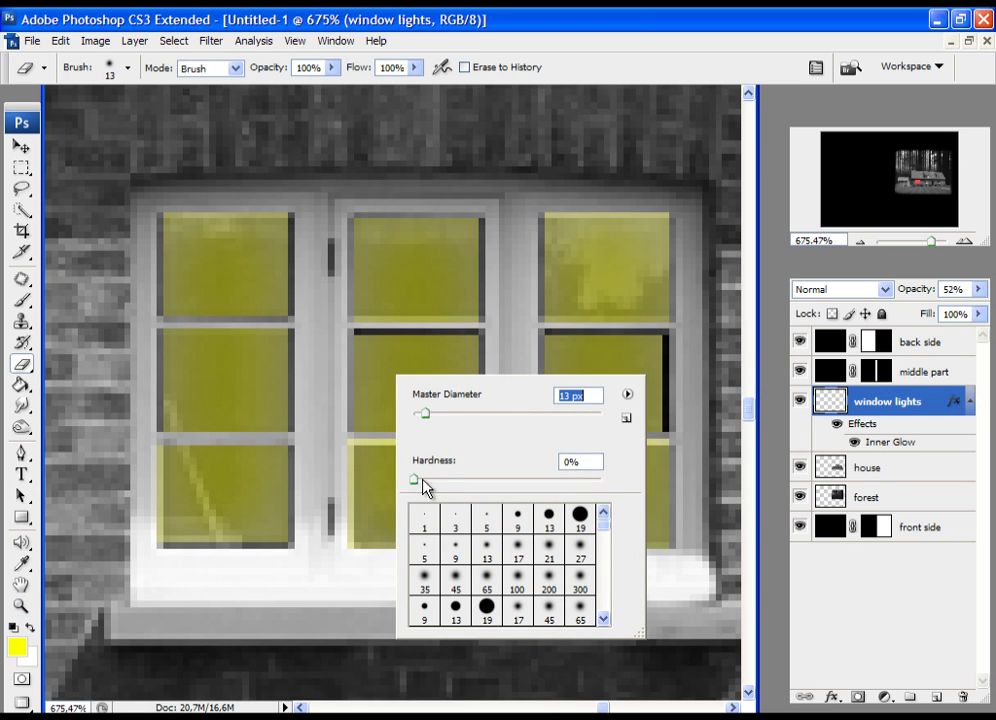
mouse_move(413, 485)
left_mouse_down()
mouse_move(440, 482)
mouse_move(404, 488)
left_mouse_up()
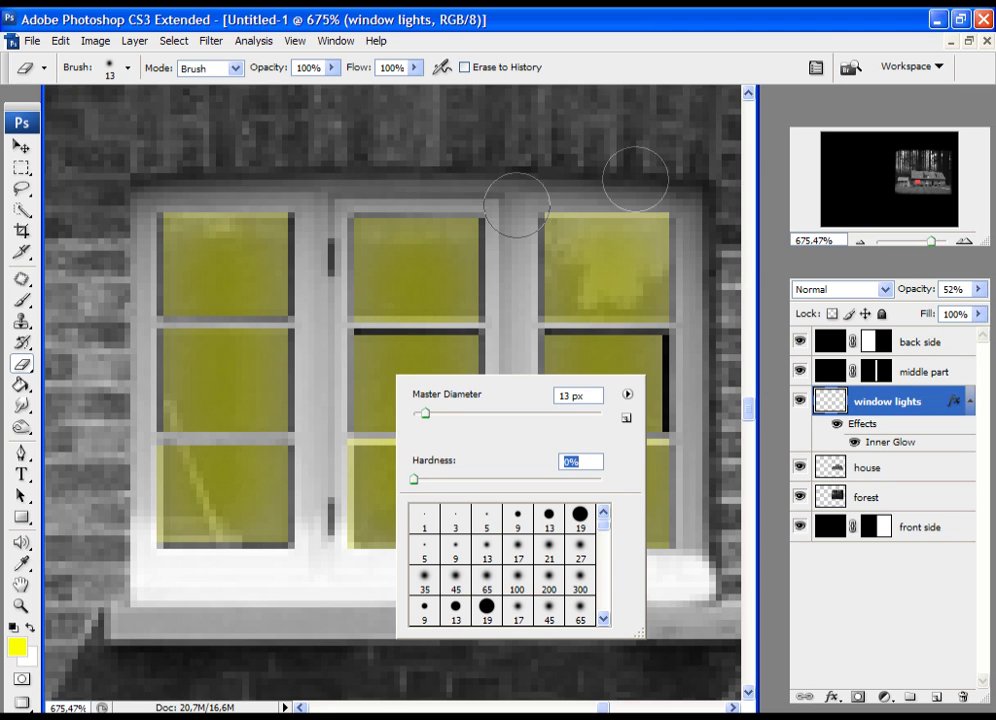
left_click(530, 135)
right_click(683, 172)
left_click_drag(711, 208, 714, 222)
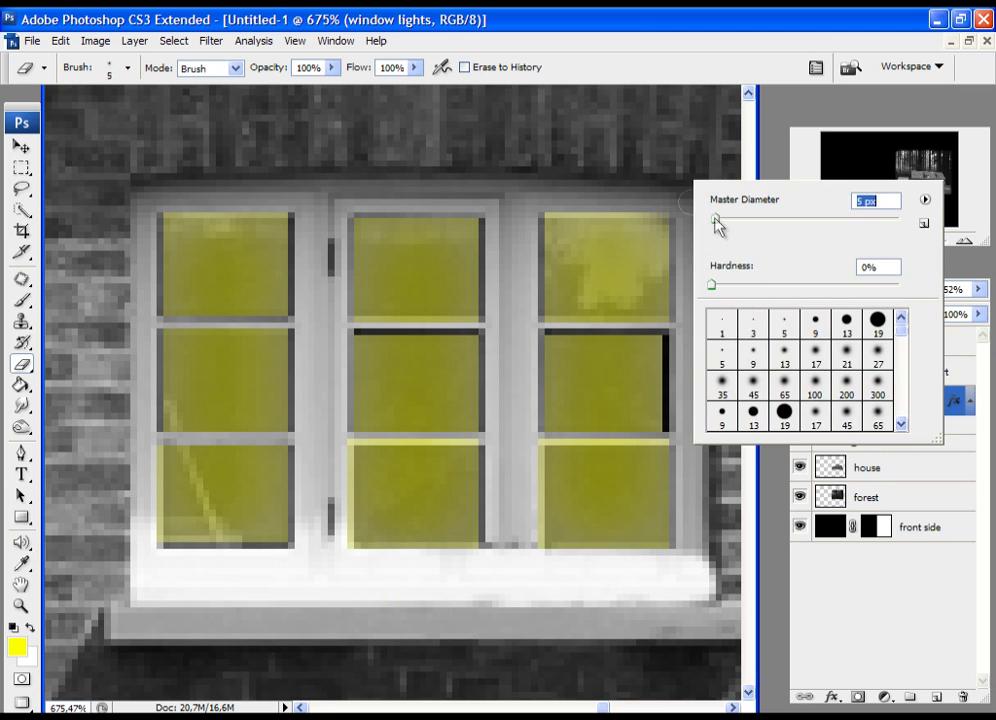
left_click(525, 205)
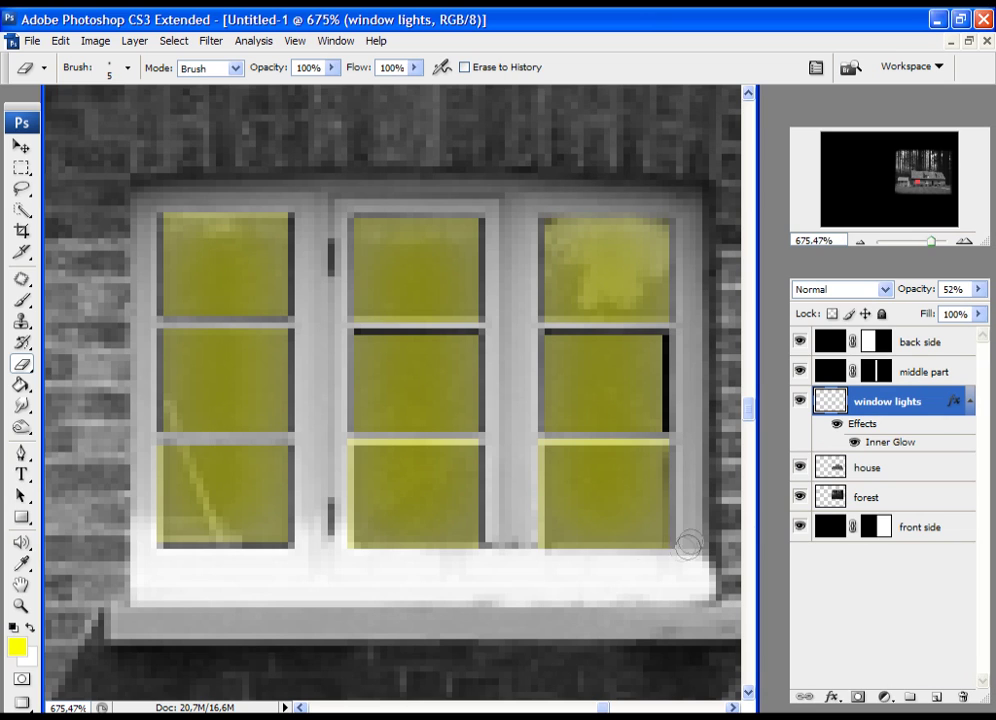
left_click_drag(147, 461, 160, 225)
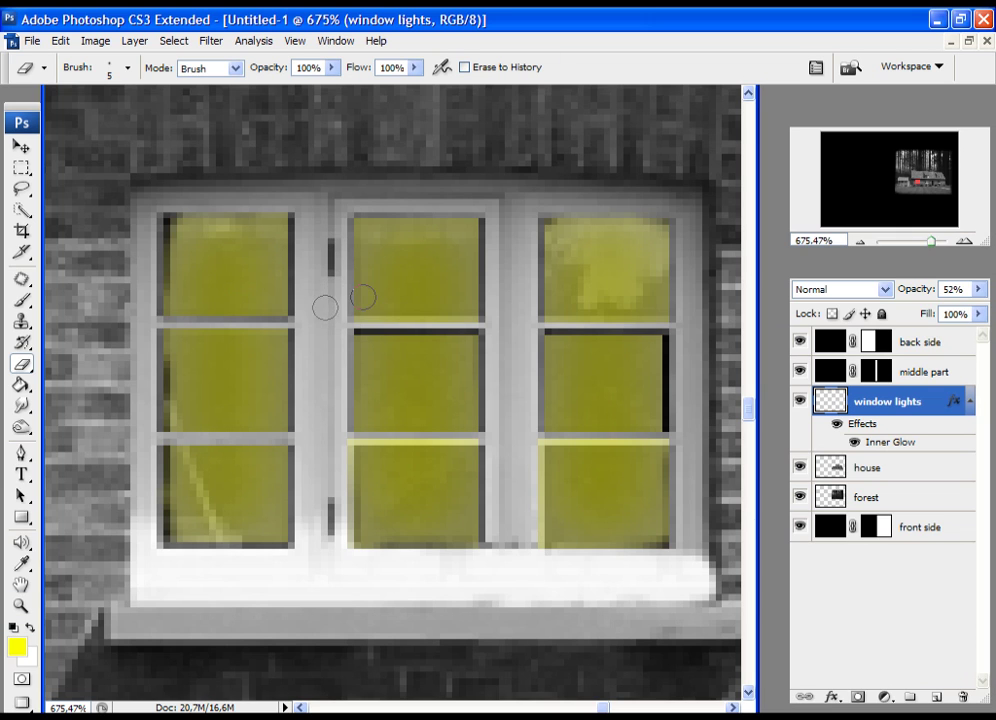
Check the cleaned-up window light in the context of the full house front
key("z")
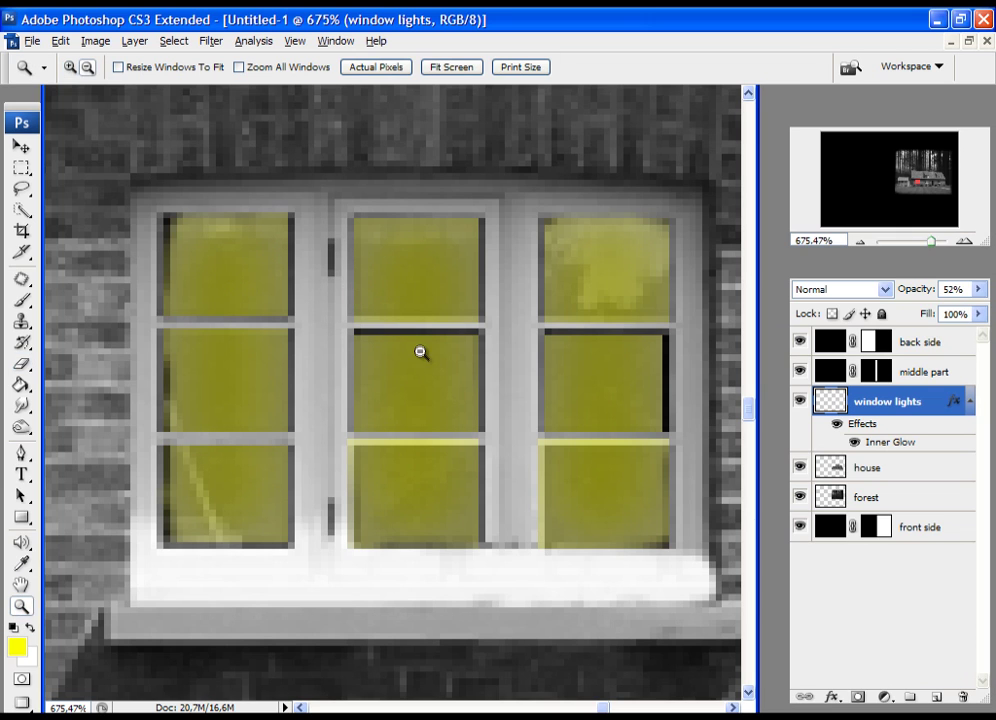
left_click(420, 351, "alt")
left_click(349, 402, "alt")
left_click(350, 425, "alt")
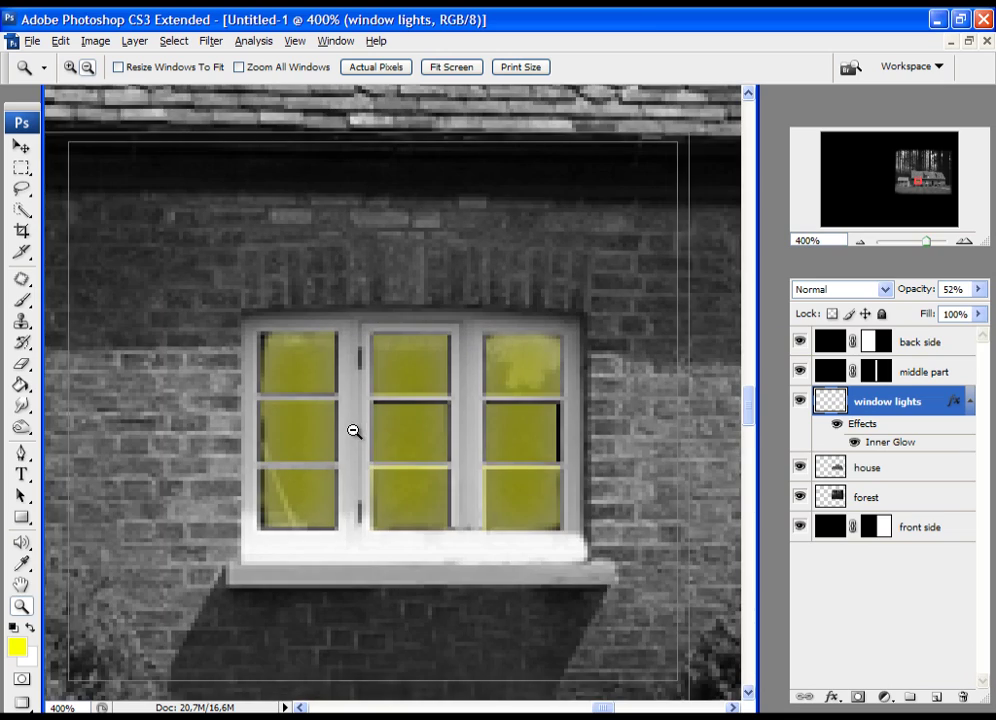
left_click(353, 430, "alt")
left_click(362, 427, "alt")
left_click(362, 429, "alt")
left_click(360, 450, "alt")
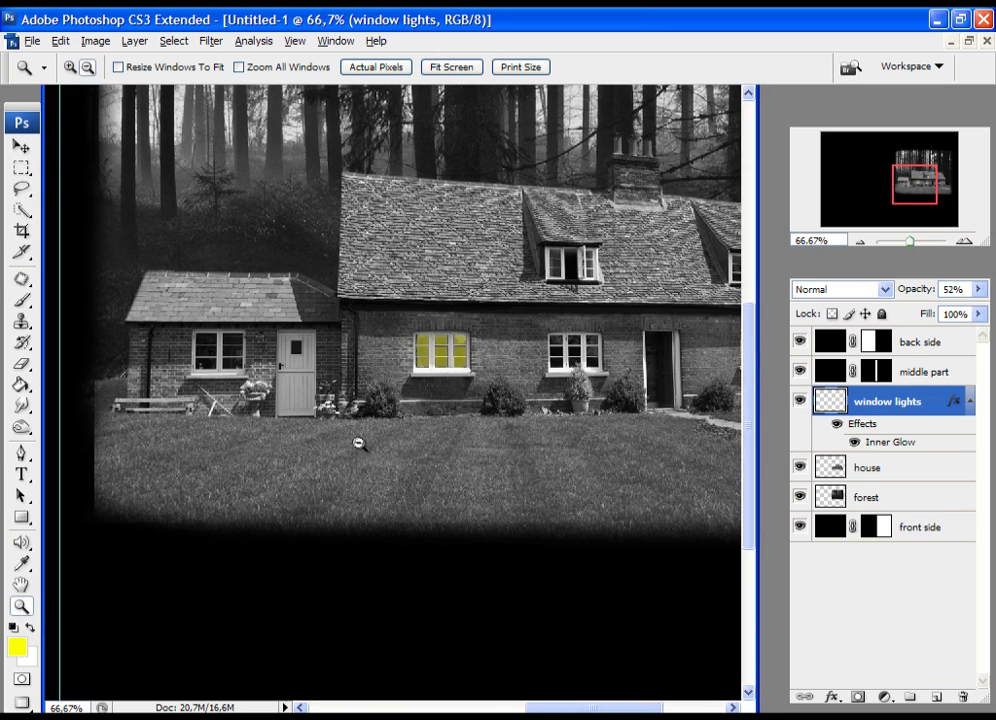
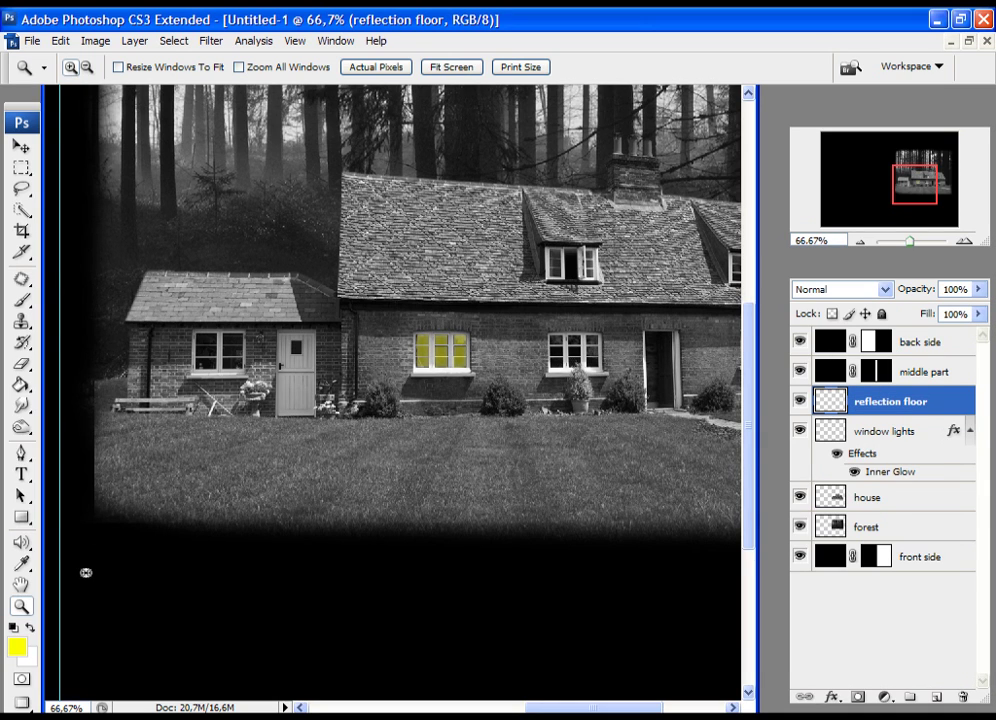
Draw a yellow rectangle as a shape layer from just below the lit window down to the lawn's lower edge
left_click_drag(24, 521, 71, 519)
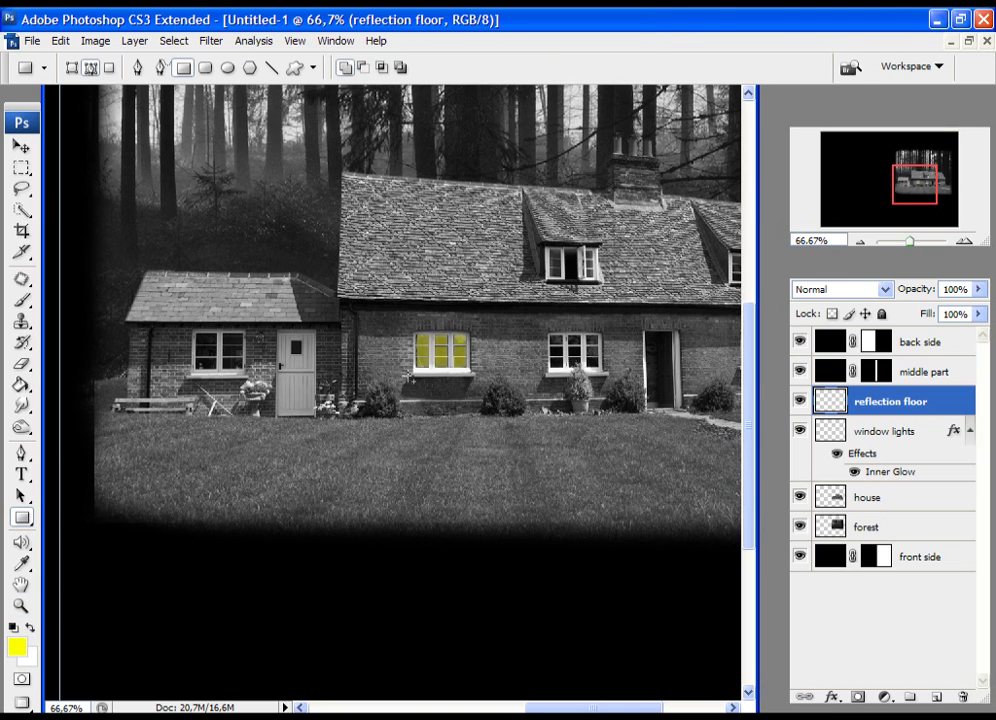
left_click_drag(415, 444, 455, 523)
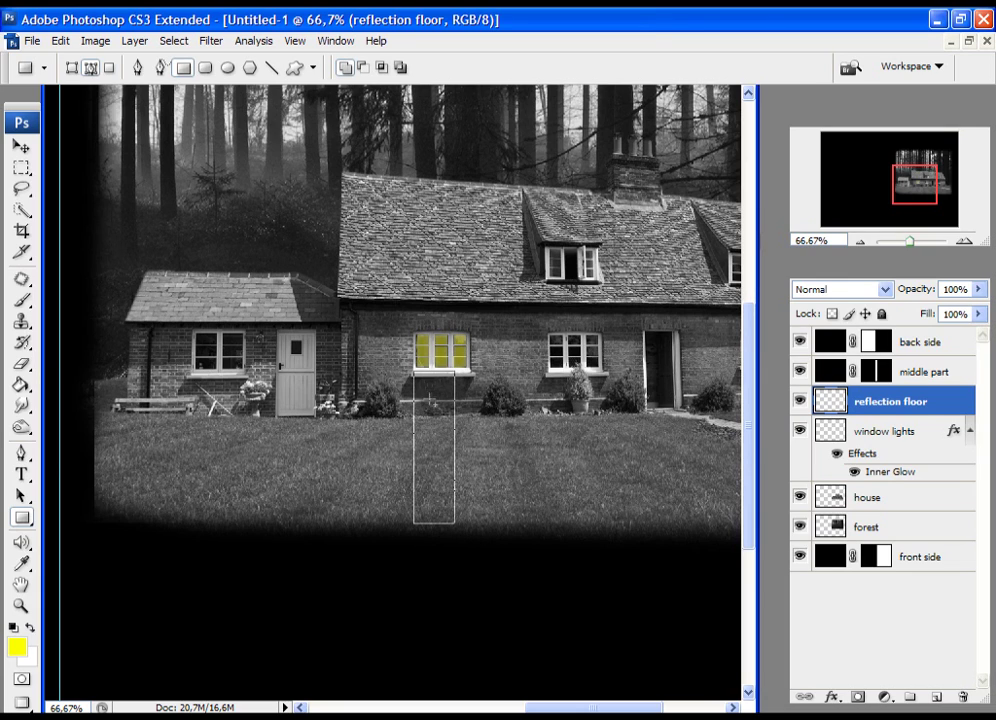
key("Return")
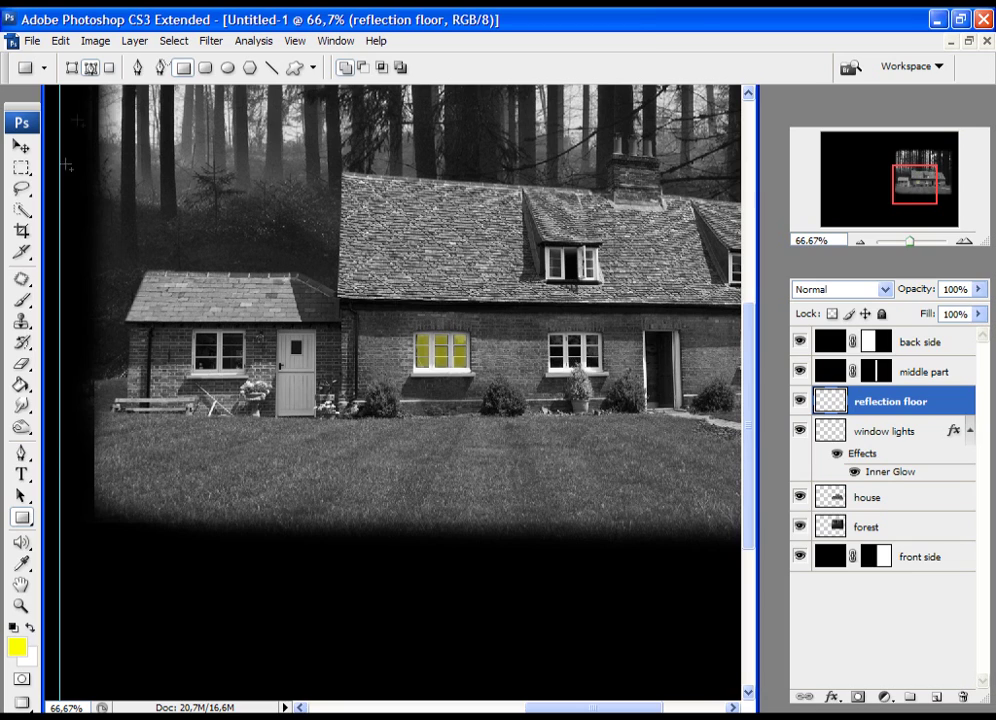
left_click(72, 70)
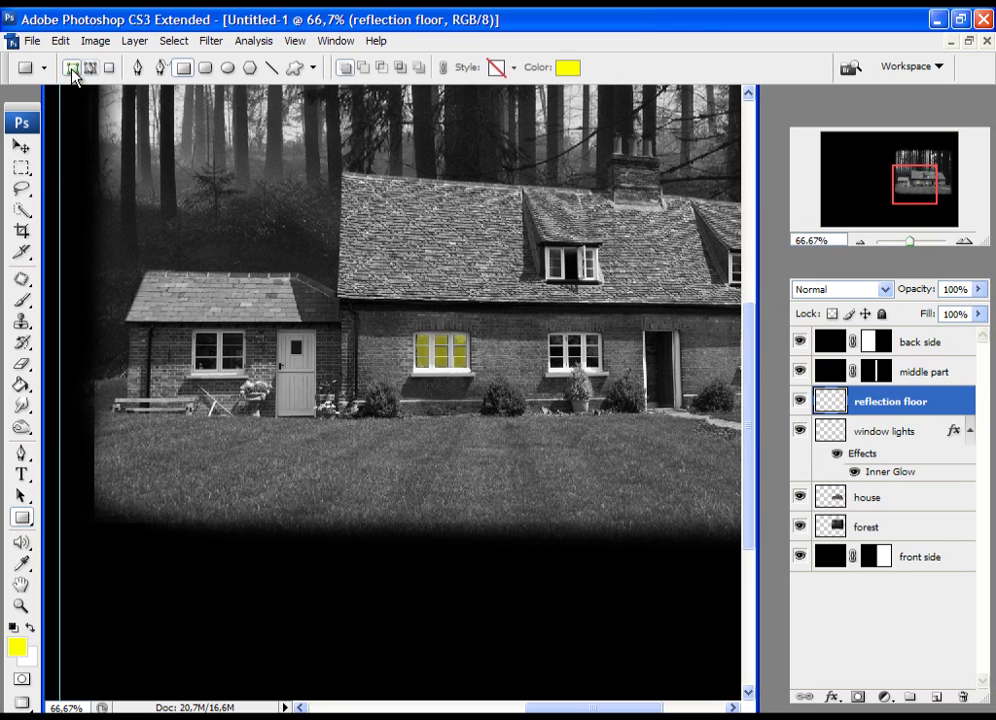
mouse_move(413, 373)
left_mouse_down()
mouse_move(480, 540)
mouse_move(472, 531)
left_mouse_up()
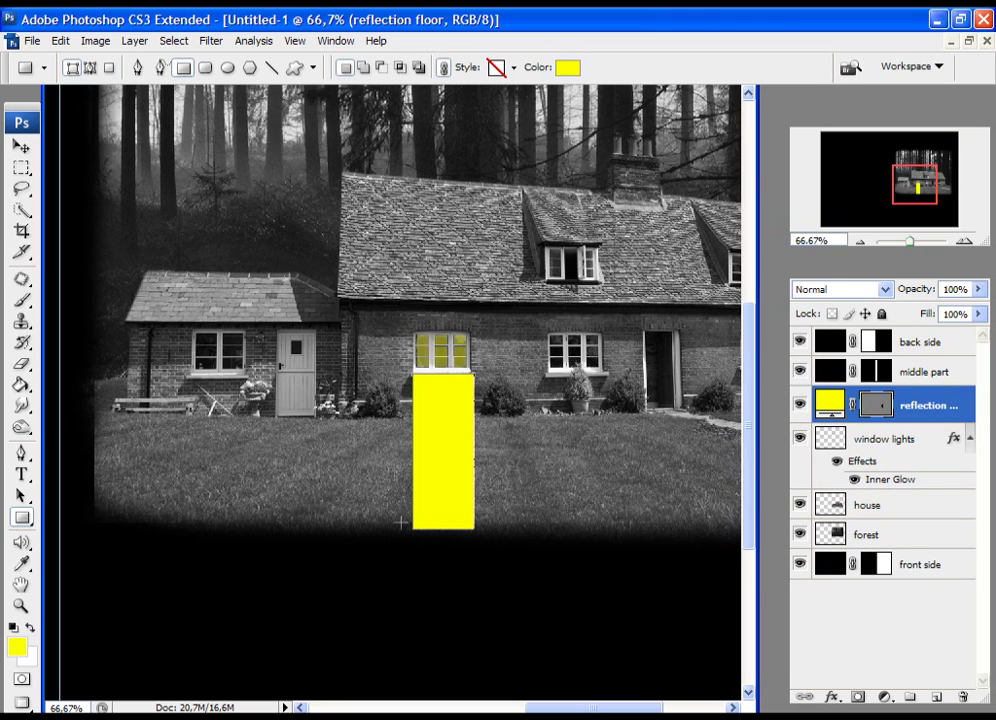
Apply a Perspective transform to the yellow rectangle, flaring its lower edge outward to a width of about 236%
left_click(60, 42)
left_click(111, 333)
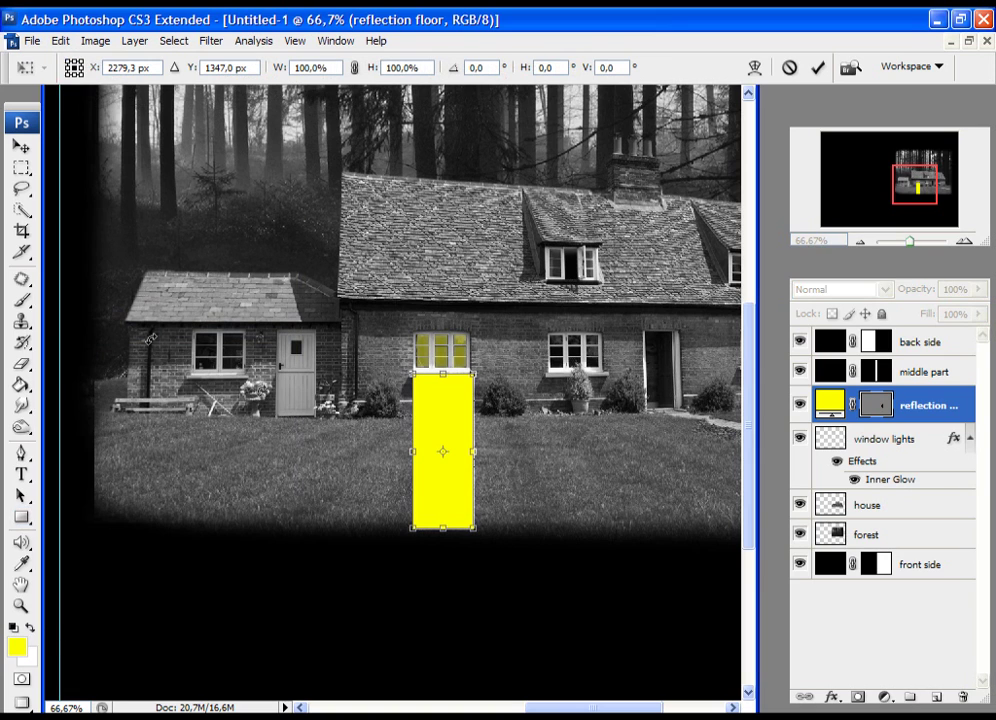
right_click(463, 480)
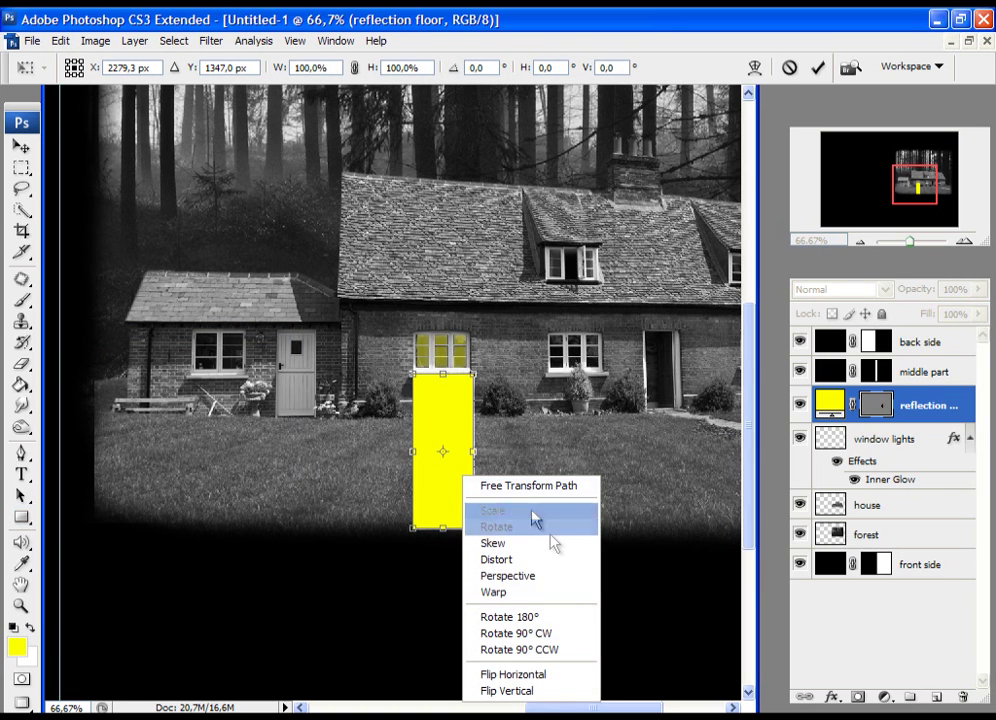
left_click(518, 585)
left_click_drag(476, 532, 504, 530)
left_click_drag(476, 381, 476, 381)
left_click_drag(443, 453, 445, 379)
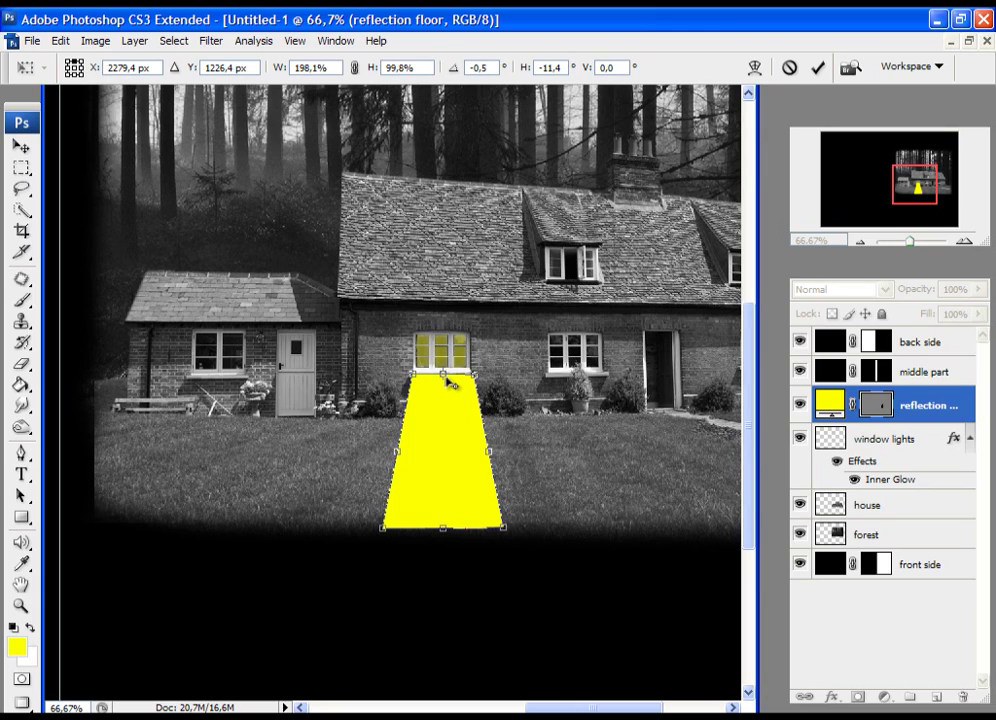
mouse_move(506, 533)
left_mouse_down()
mouse_move(506, 515)
mouse_move(517, 535)
left_mouse_up()
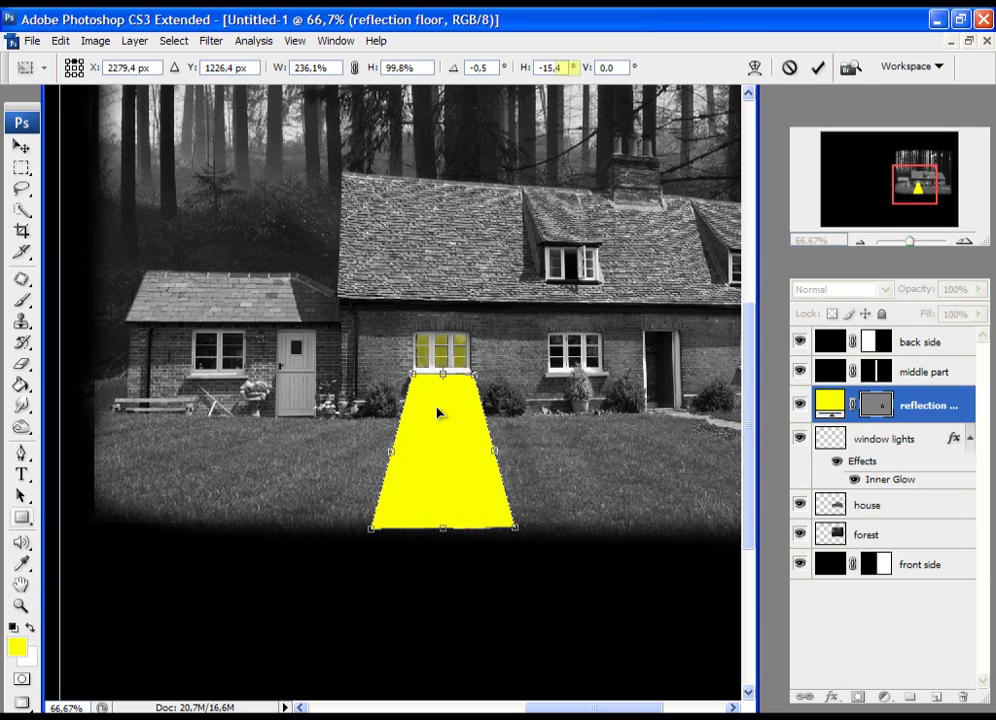
key("Return")
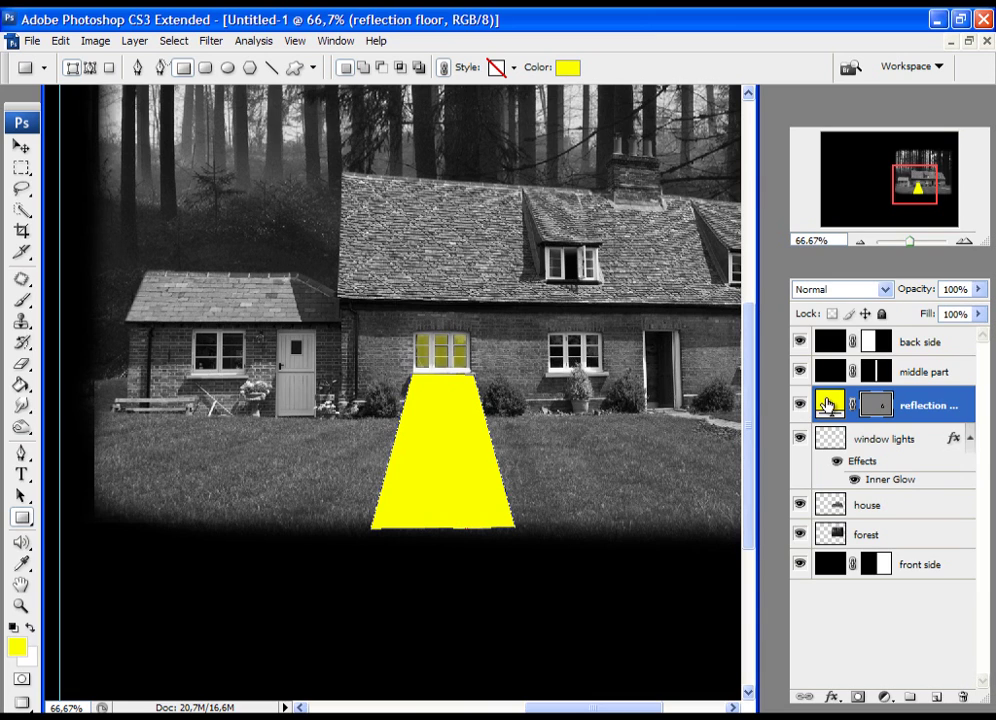
Set the reflection floor layer's opacity to 37% and rasterize the layer
left_click_drag(918, 300, 858, 305)
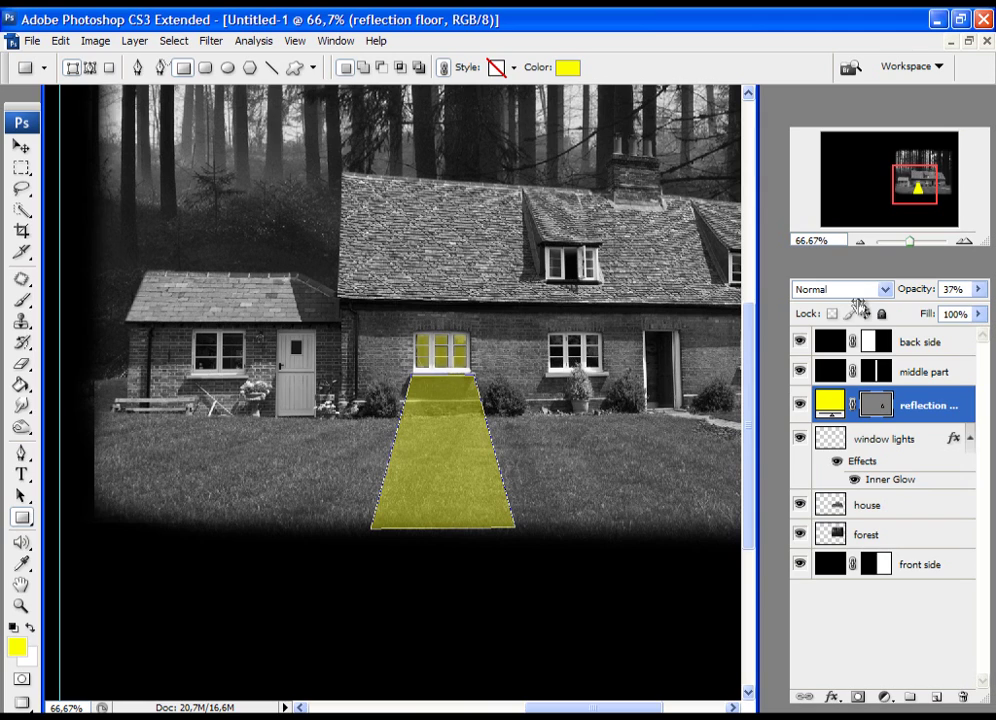
left_click(856, 403)
key("e")
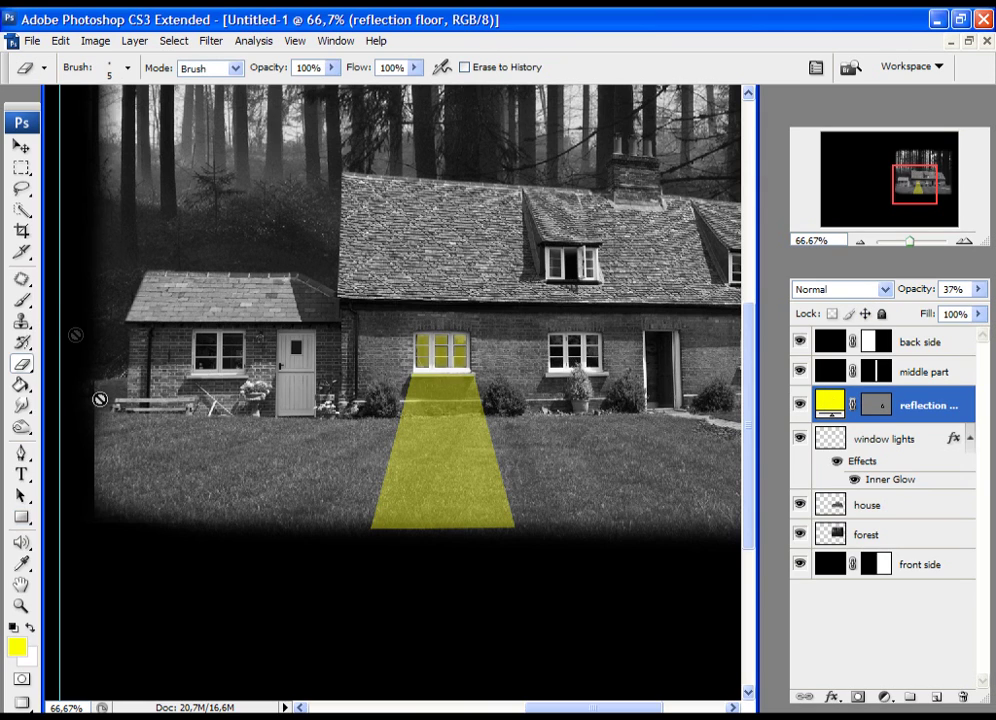
left_click(24, 302)
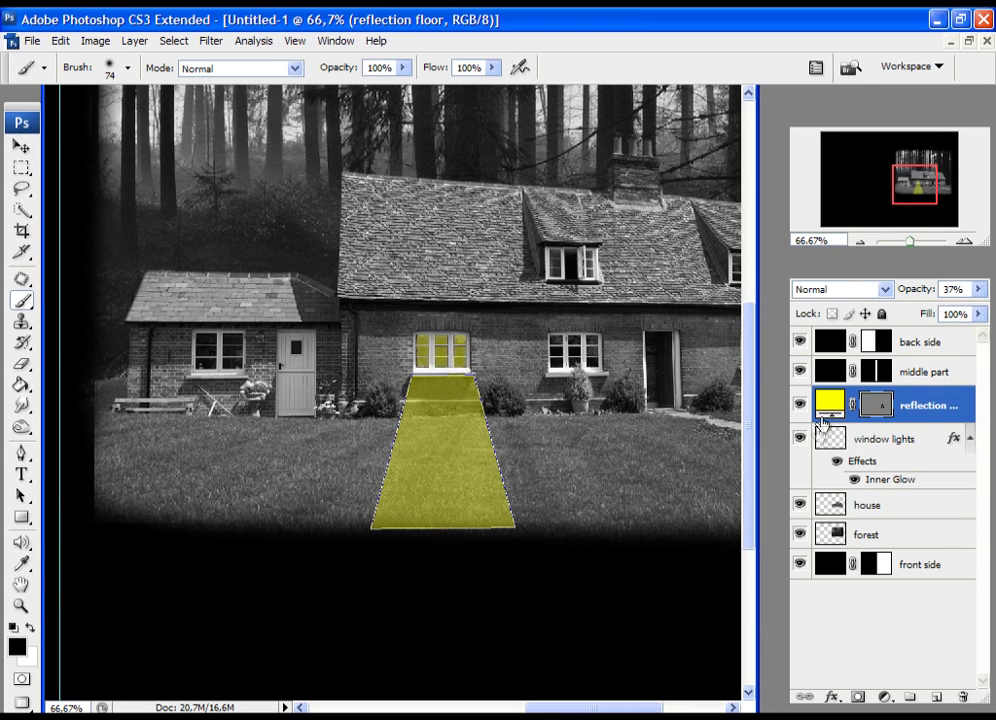
right_click(899, 405)
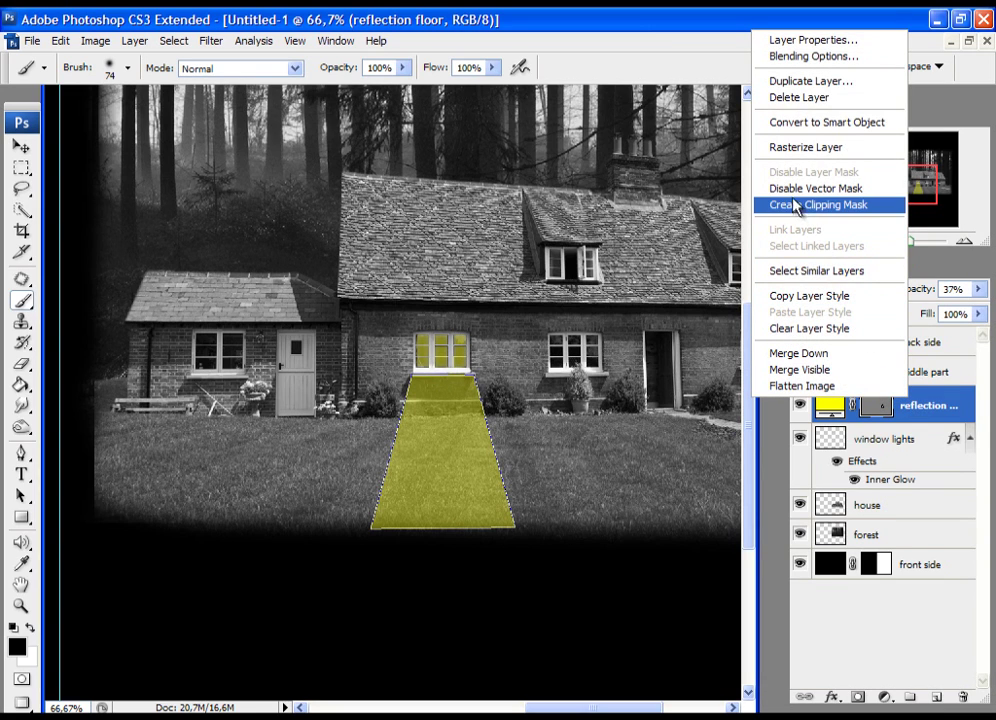
left_click(795, 150)
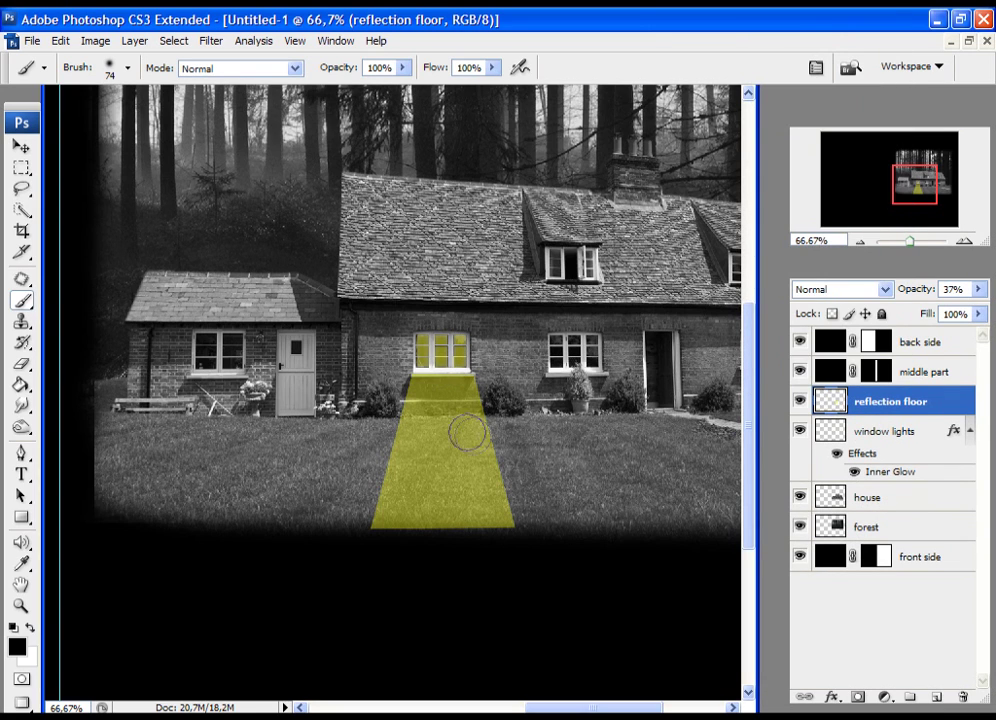
Add a layer mask to the reflection floor layer and paint it black along the light's edges with a soft 74 px brush
left_click(857, 698)
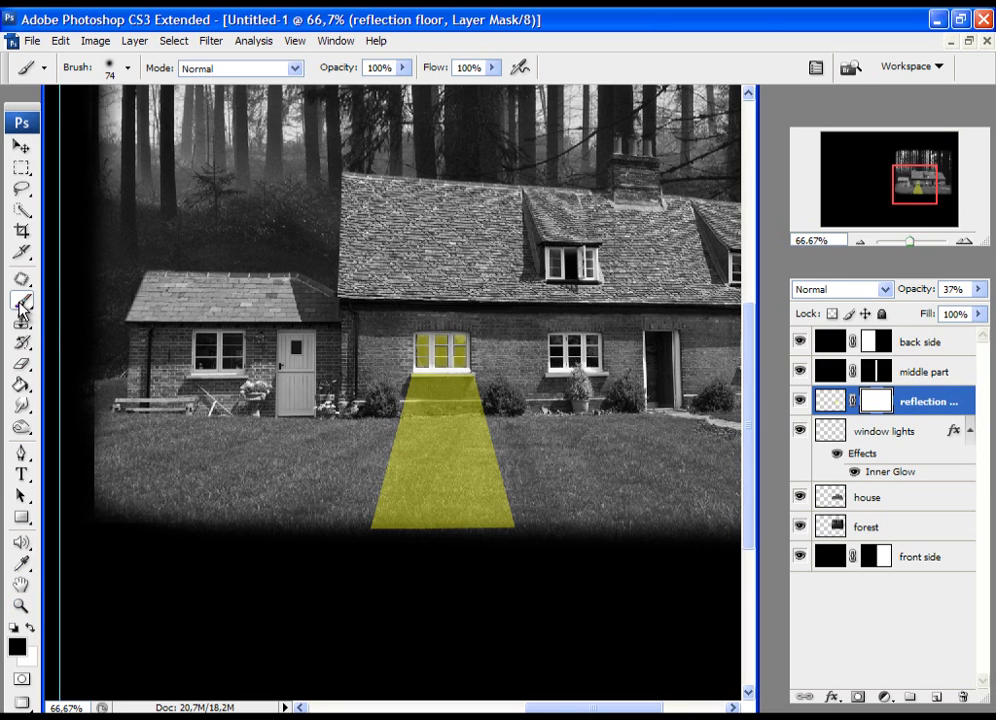
mouse_move(511, 516)
left_mouse_down()
mouse_move(479, 540)
mouse_move(377, 533)
mouse_move(368, 514)
mouse_move(362, 520)
mouse_move(373, 424)
mouse_move(397, 372)
mouse_move(461, 360)
left_mouse_up()
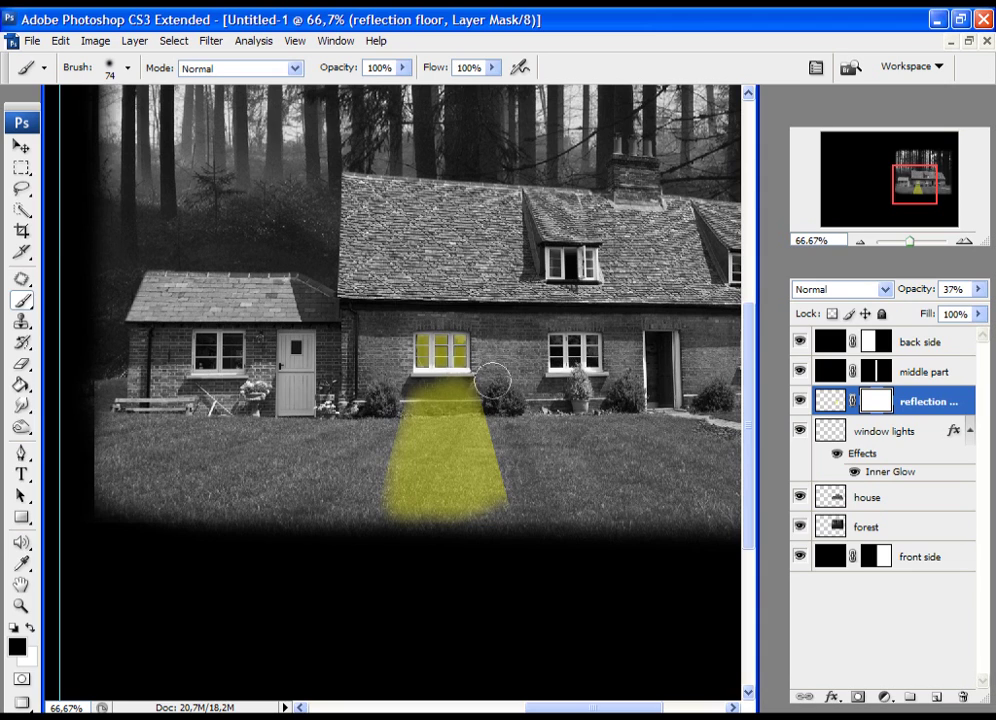
mouse_move(505, 508)
left_mouse_down()
mouse_move(527, 482)
mouse_move(508, 431)
left_mouse_up()
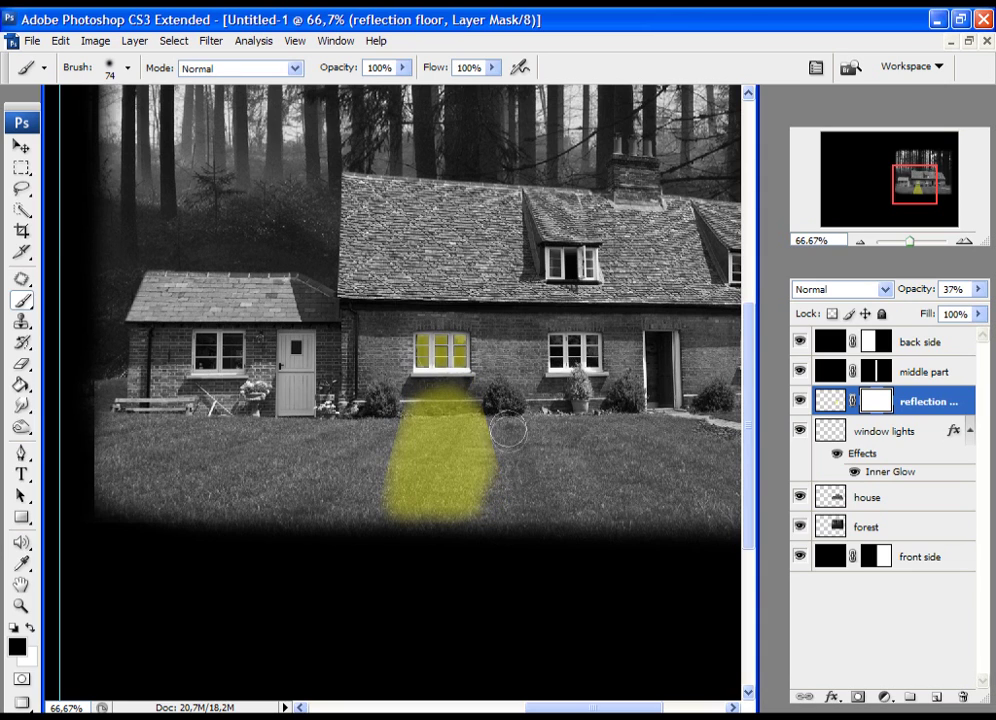
Mask the light softly along both sides and hide the part over the house wall, so it starts at the lawn
left_click(21, 606)
left_click_drag(381, 373, 574, 551)
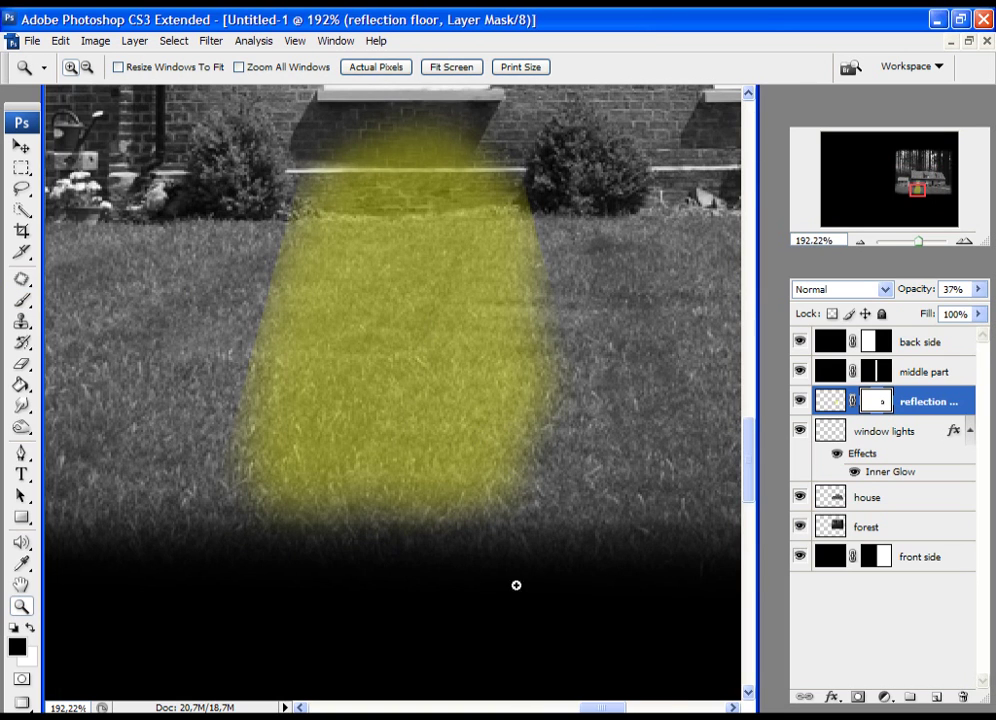
scroll(322, 430, "up", 3)
scroll(322, 430, "left", 2)
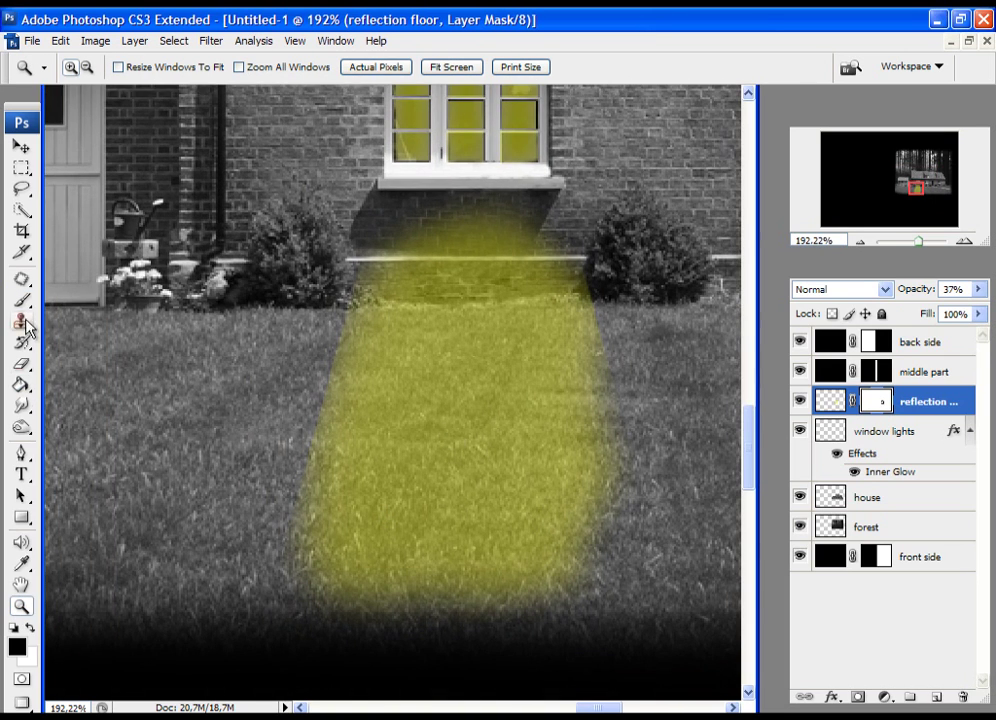
left_click(22, 301)
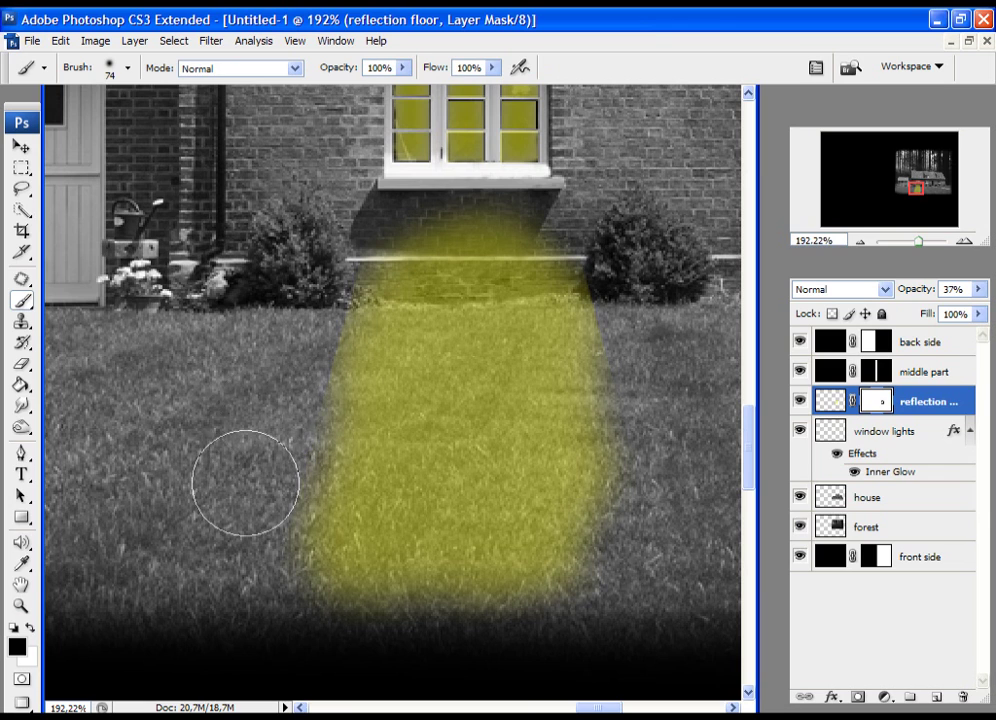
left_click_drag(294, 322, 290, 240)
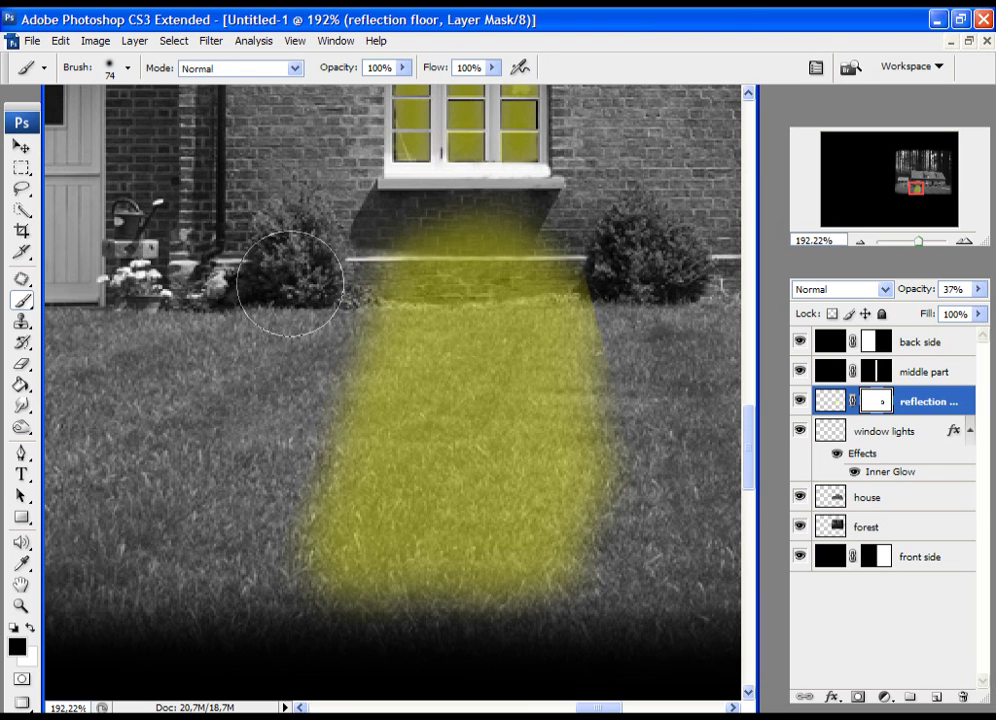
mouse_move(618, 298)
left_mouse_down()
mouse_move(633, 262)
mouse_move(638, 388)
mouse_move(658, 468)
mouse_move(649, 527)
left_mouse_up()
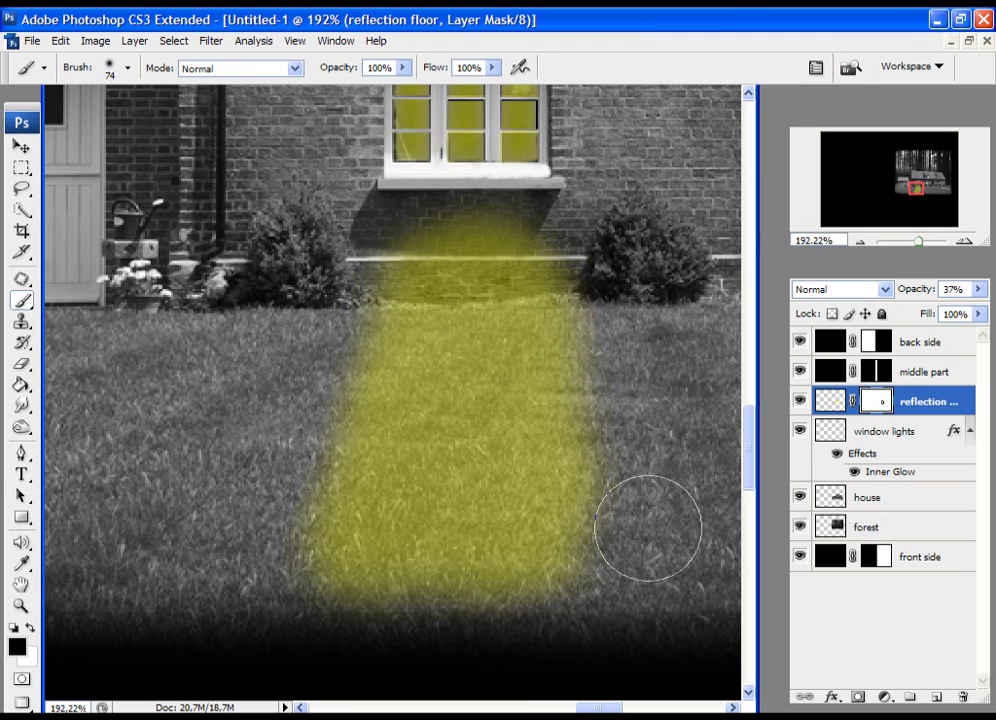
left_click_drag(480, 232, 220, 250)
Round off the top of the yellow light on the lawn by painting black on its layer mask
key("z")
left_click(483, 444, "alt")
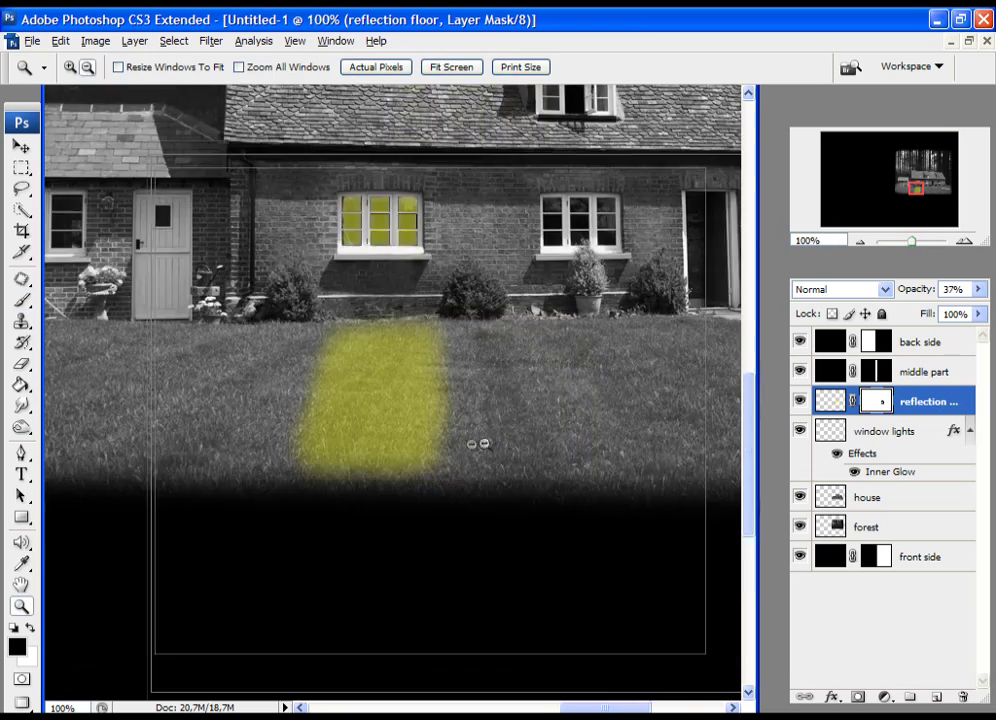
left_click(483, 444, "alt")
left_click(21, 300)
left_click_drag(285, 325, 310, 370)
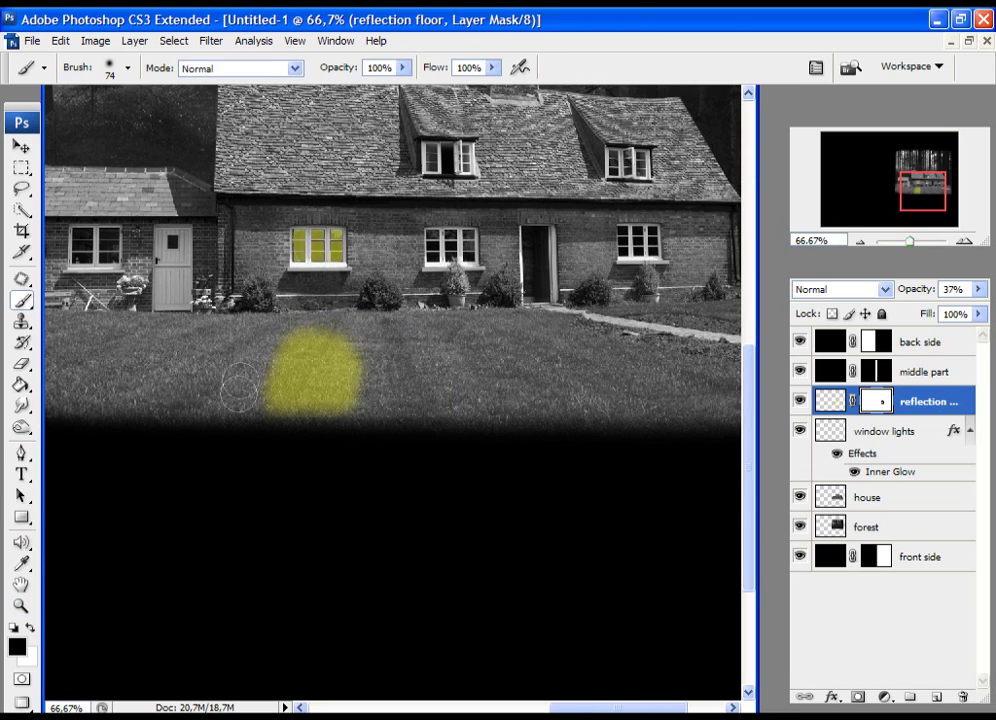
Mask away the lower part and outer edges of the light, leaving a small round patch on the lawn
key("z")
left_click(440, 494, "alt")
left_click(440, 494, "alt")
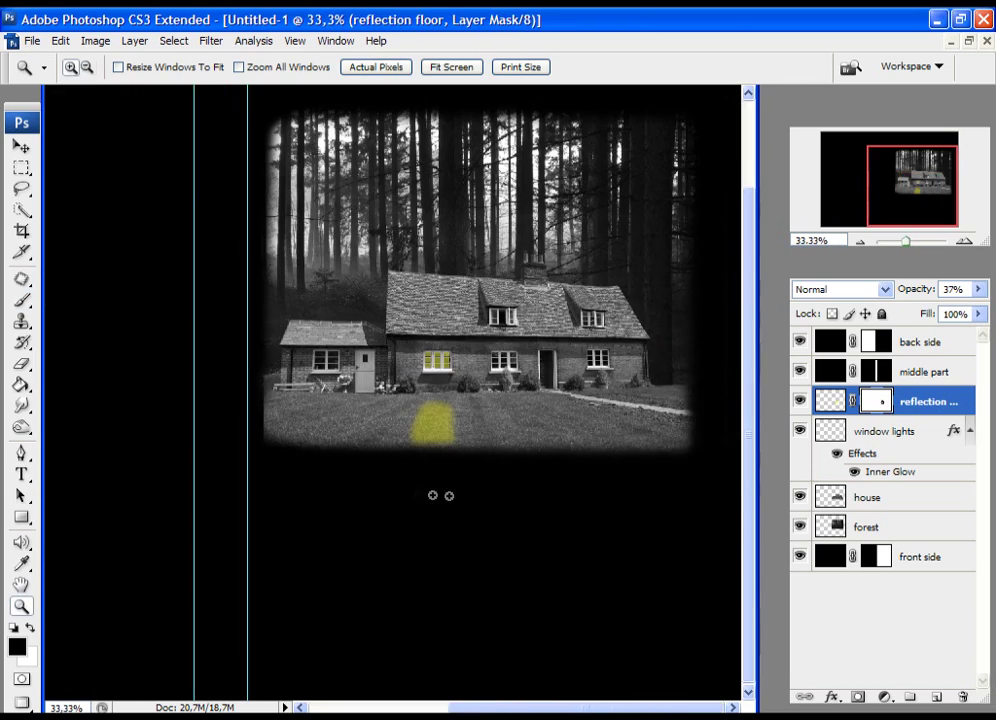
key("v")
key("b")
mouse_move(415, 400)
left_mouse_down()
mouse_move(460, 438)
mouse_move(452, 440)
left_mouse_up()
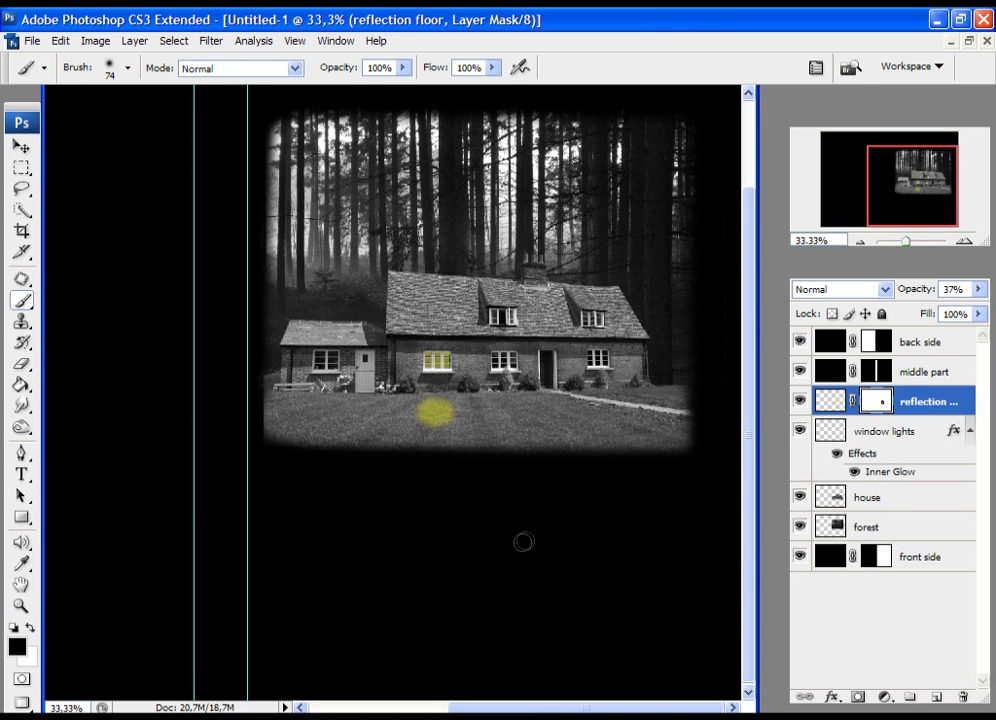
Paint white on the reflection floor mask around the round patch to enlarge the light on the lawn
key("z")
left_click_drag(322, 500, 538, 340)
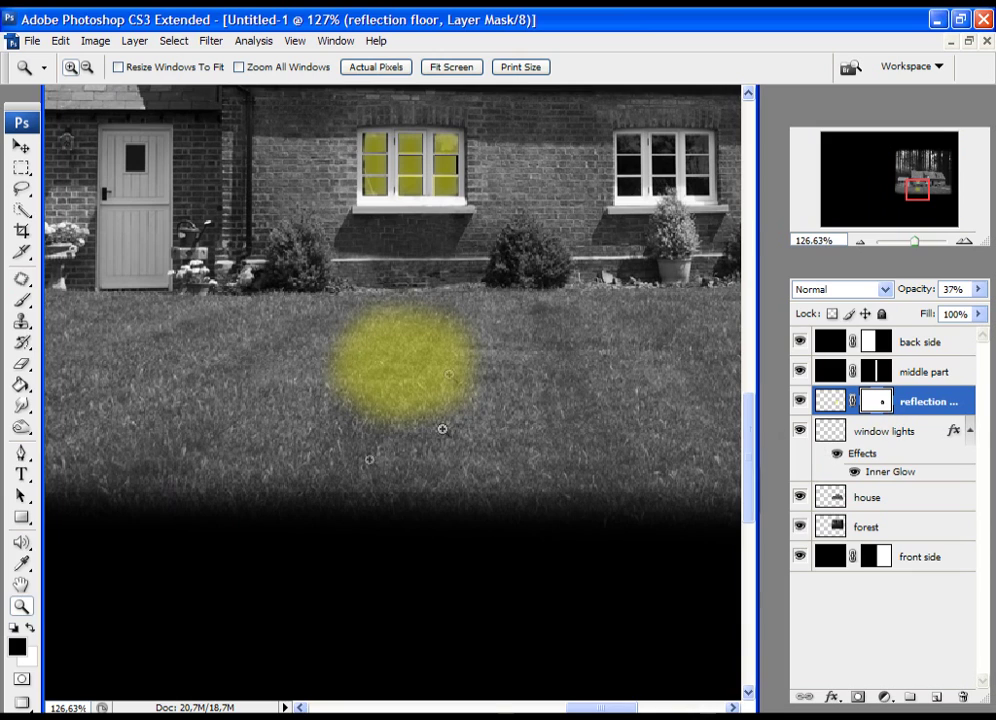
key("x")
key("x")
left_click(30, 632)
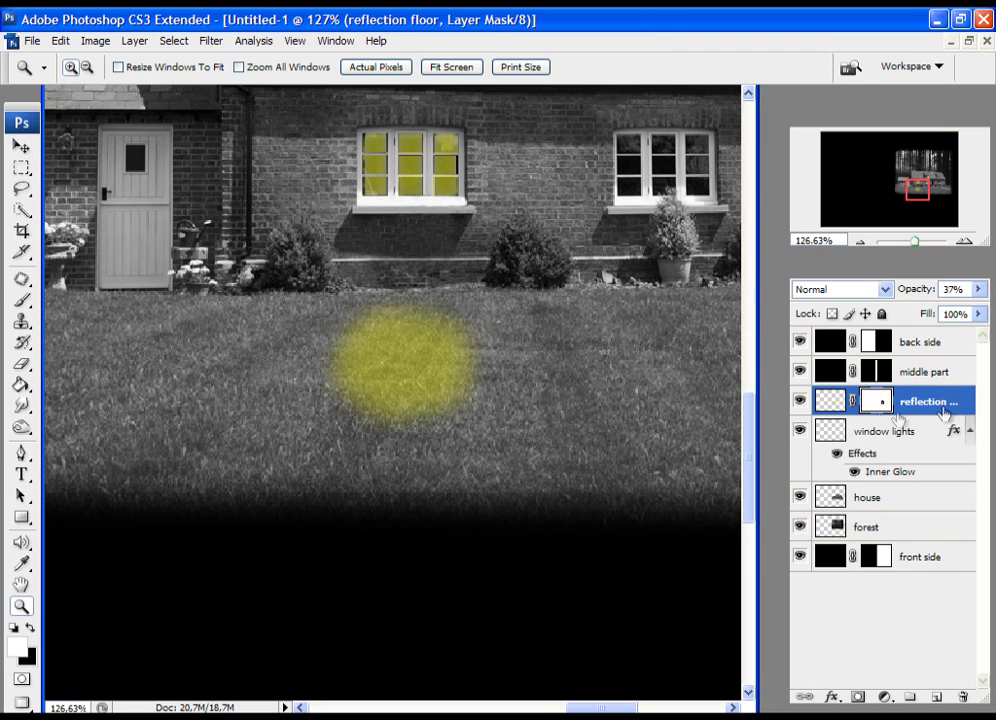
left_click(22, 299)
mouse_move(392, 378)
left_mouse_down()
mouse_move(373, 378)
mouse_move(407, 396)
mouse_move(389, 378)
mouse_move(379, 410)
mouse_move(434, 405)
mouse_move(436, 373)
mouse_move(383, 411)
left_mouse_up()
key("z")
left_click(383, 411)
left_click(22, 299)
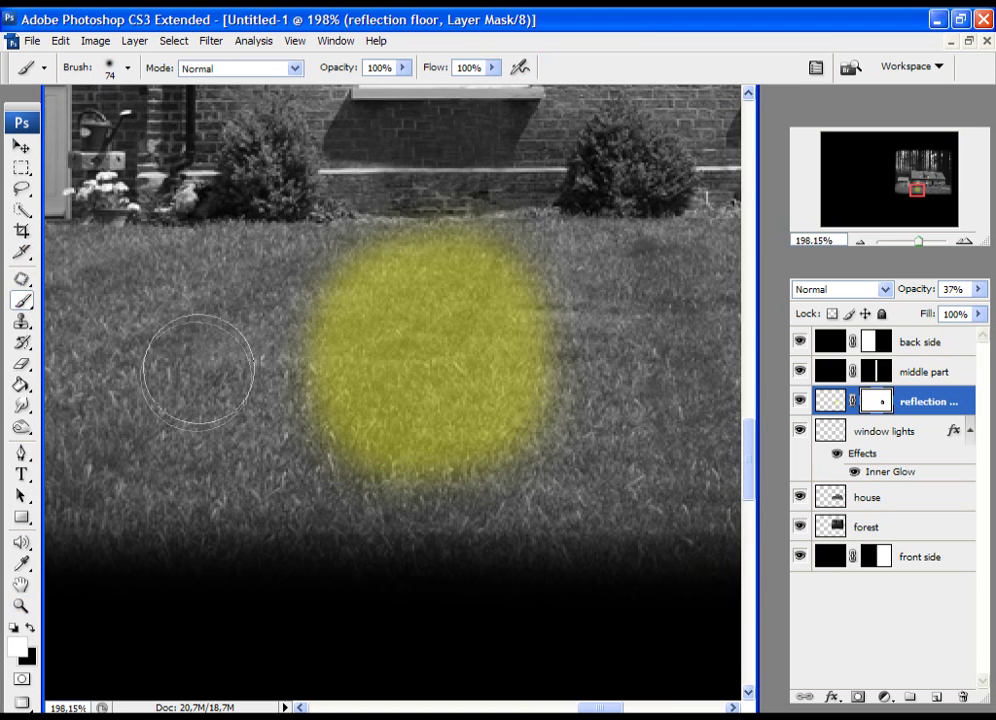
Try to restore more of the light beside the patch with a 74 px brush at 100% hardness, and undo the stroke
right_click(197, 364)
left_click_drag(251, 473, 481, 467)
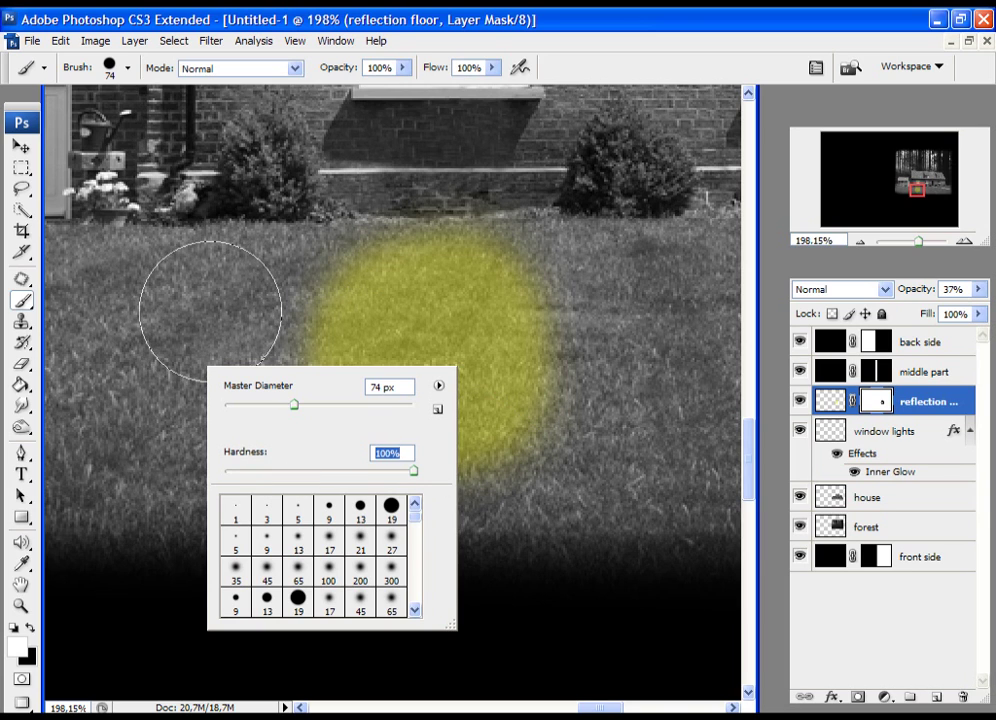
key("Return")
left_click_drag(242, 428, 233, 429)
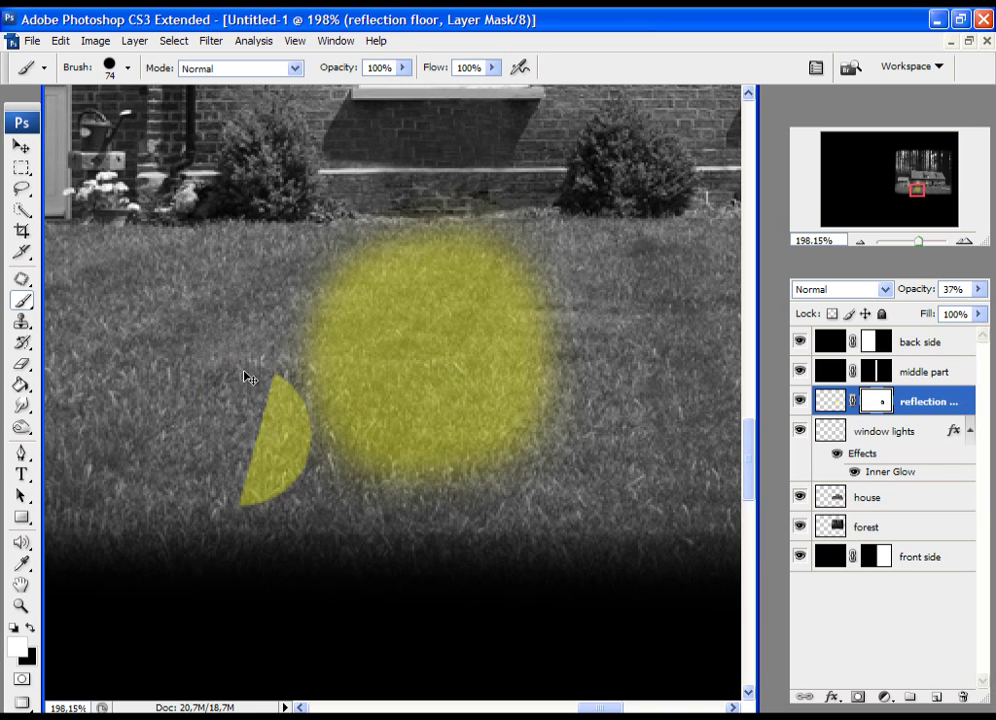
key("ctrl+z")
Paint black on the mask down both sides of the light patch to trim and straighten its edges
left_click(29, 627)
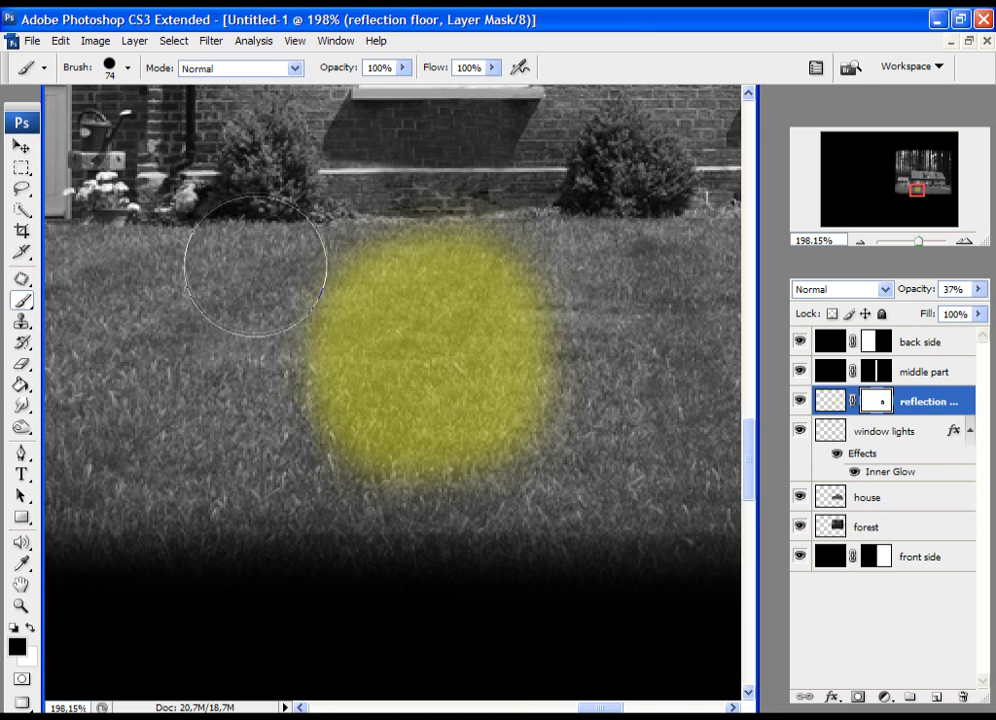
left_click_drag(256, 267, 252, 440)
mouse_move(615, 420)
left_mouse_down()
mouse_move(622, 462)
mouse_move(602, 245)
left_mouse_up()
Paint white on the mask with a soft 74 px brush to widen the light patch on both sides
double_click(21, 605)
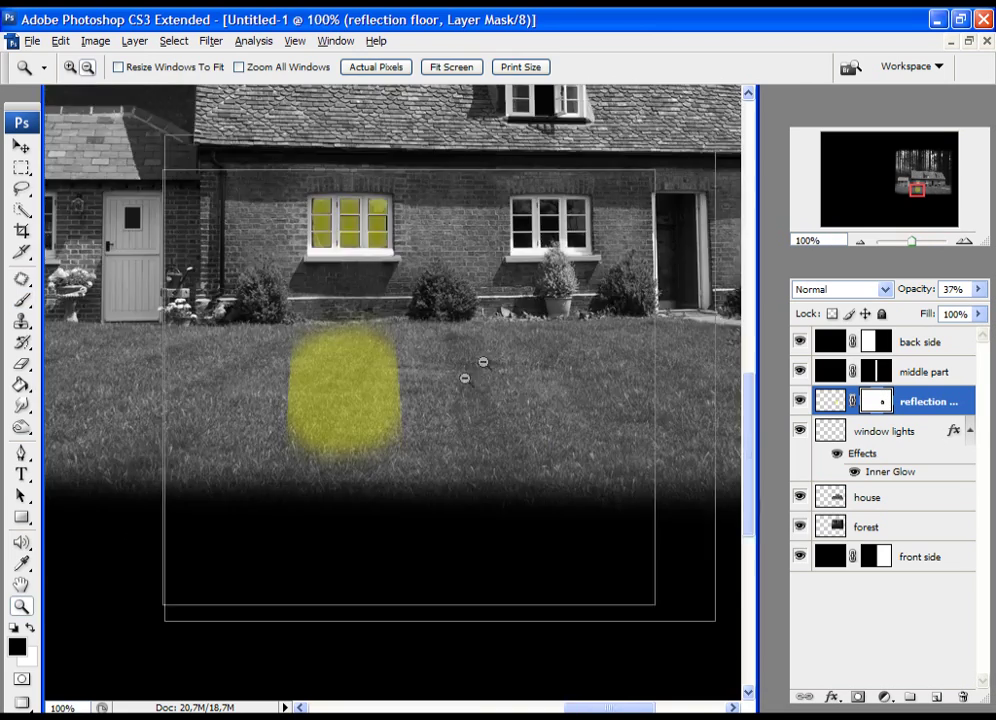
left_click_drag(200, 210, 345, 441)
key("b")
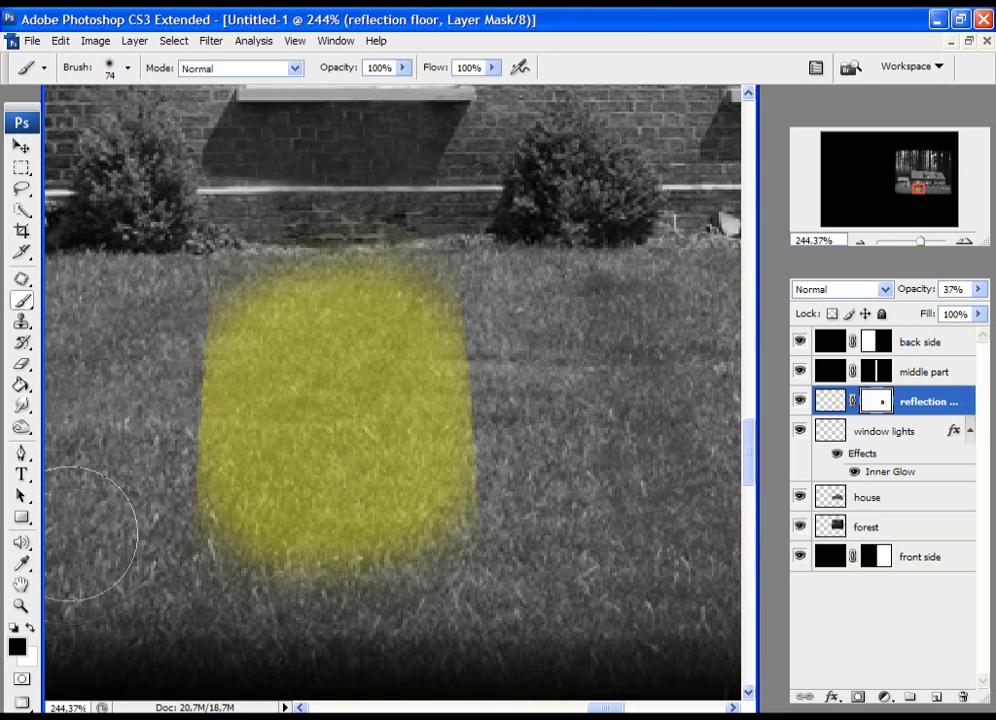
left_click(30, 627)
mouse_move(293, 393)
left_mouse_down()
mouse_move(264, 445)
mouse_move(274, 443)
mouse_move(273, 376)
mouse_move(289, 441)
mouse_move(281, 482)
mouse_move(273, 477)
mouse_move(386, 466)
mouse_move(407, 441)
mouse_move(405, 378)
mouse_move(396, 389)
mouse_move(402, 426)
left_mouse_up()
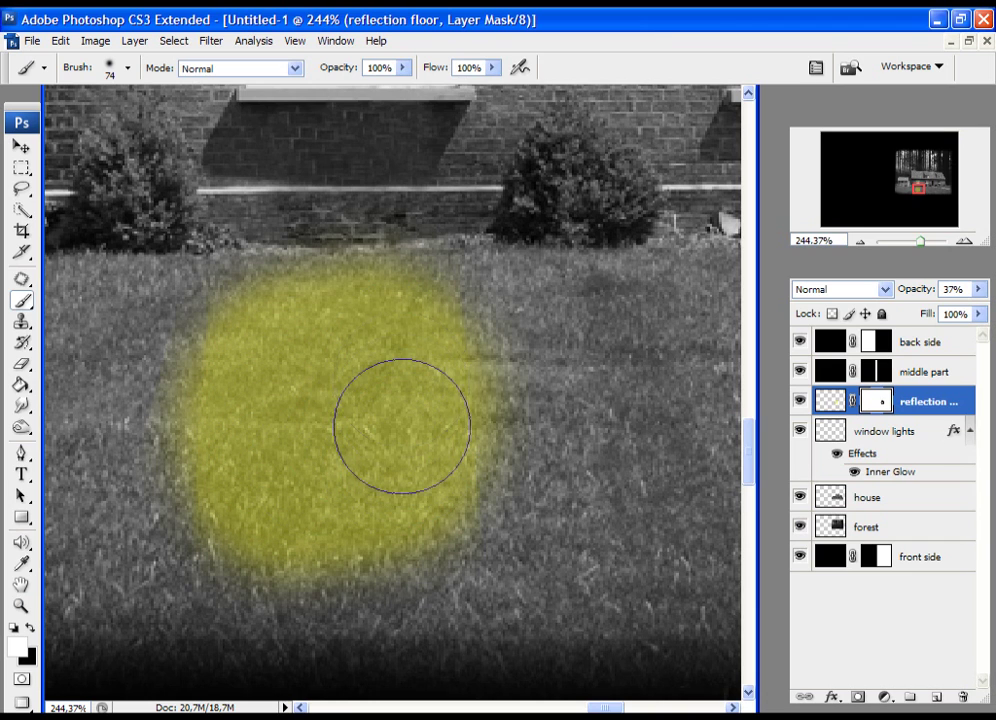
Check the reshaped light patch on the lawn in the context of the whole house front
left_click(21, 606)
left_click(411, 329, "alt")
left_click(260, 411, "alt")
left_click(336, 447, "alt")
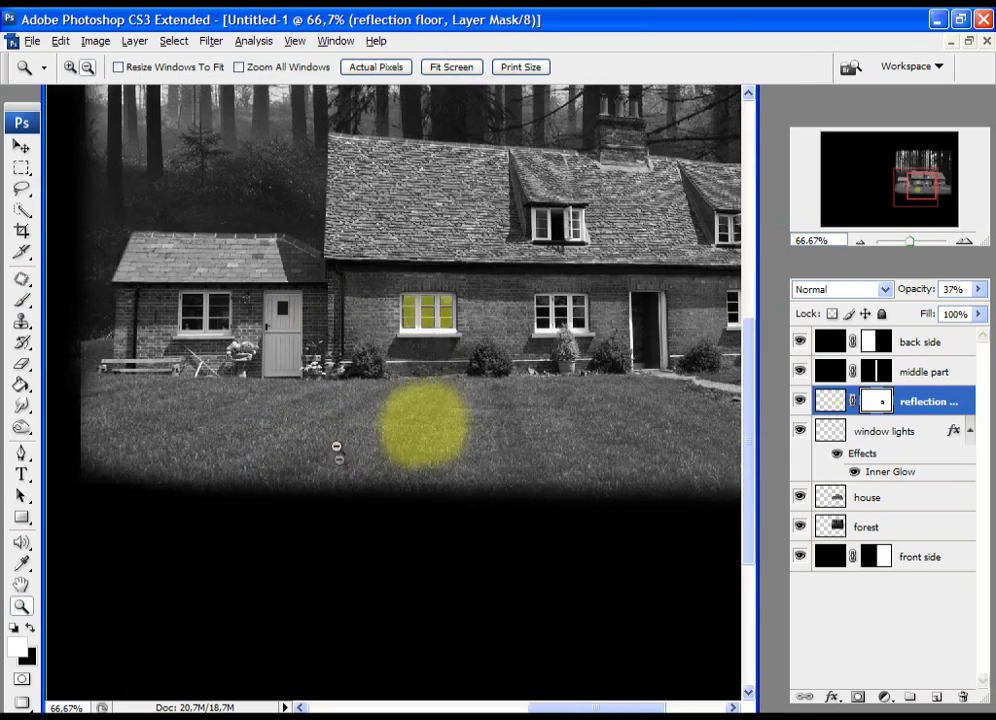
left_click(395, 450, "alt")
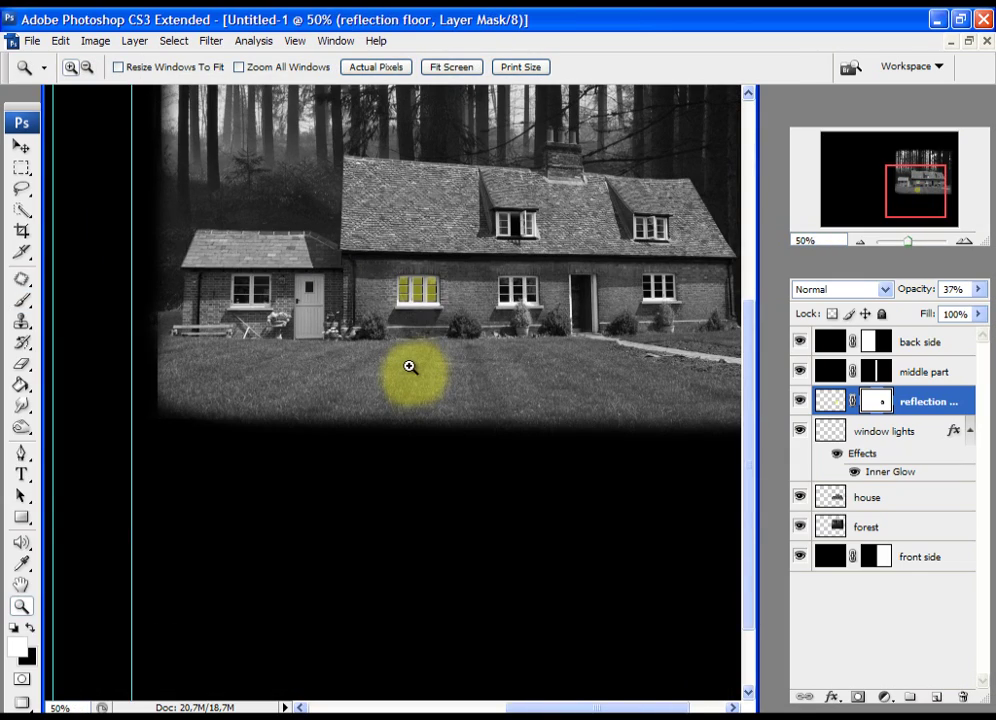
Give the reflection floor layer an Inner Glow with a size of 95 px and an opacity of 50%
left_click_drag(330, 310, 515, 475)
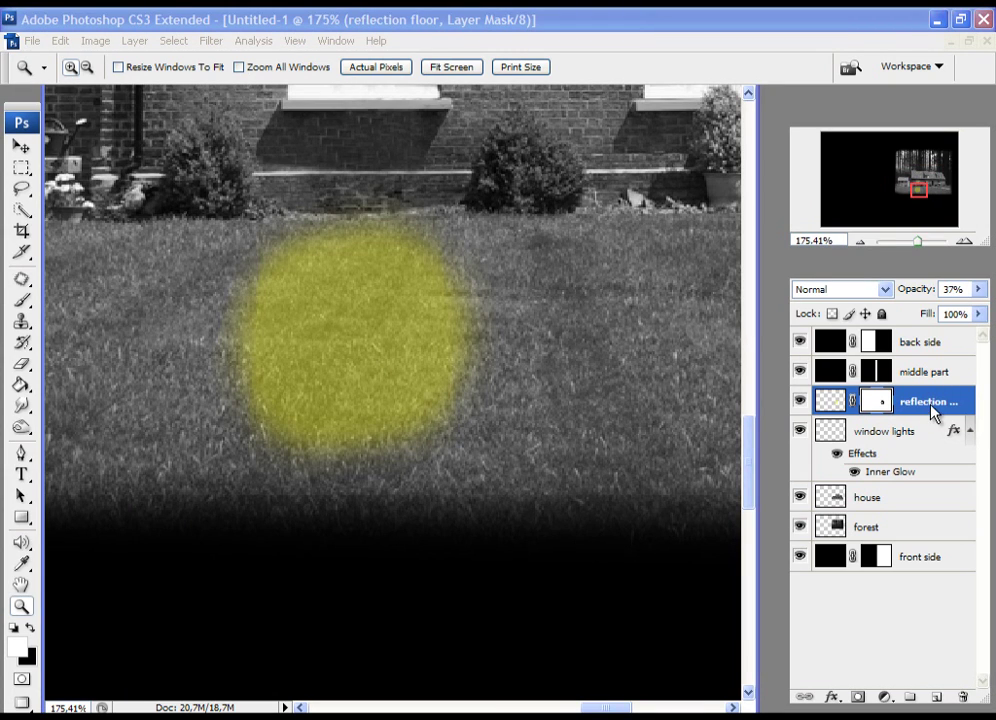
left_click(826, 404)
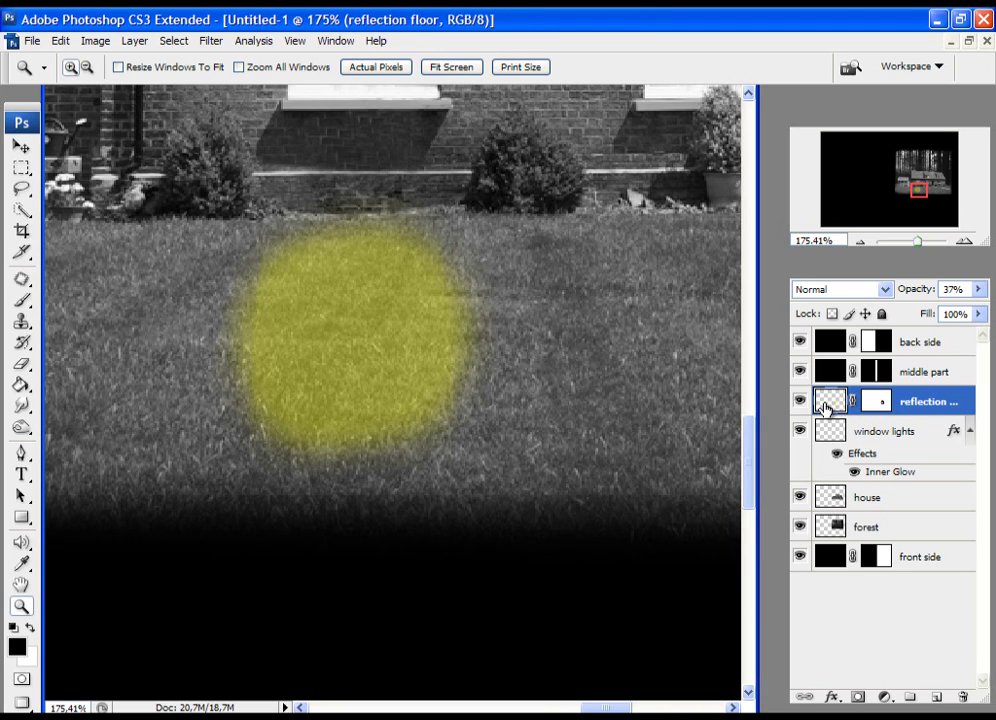
left_click(831, 697)
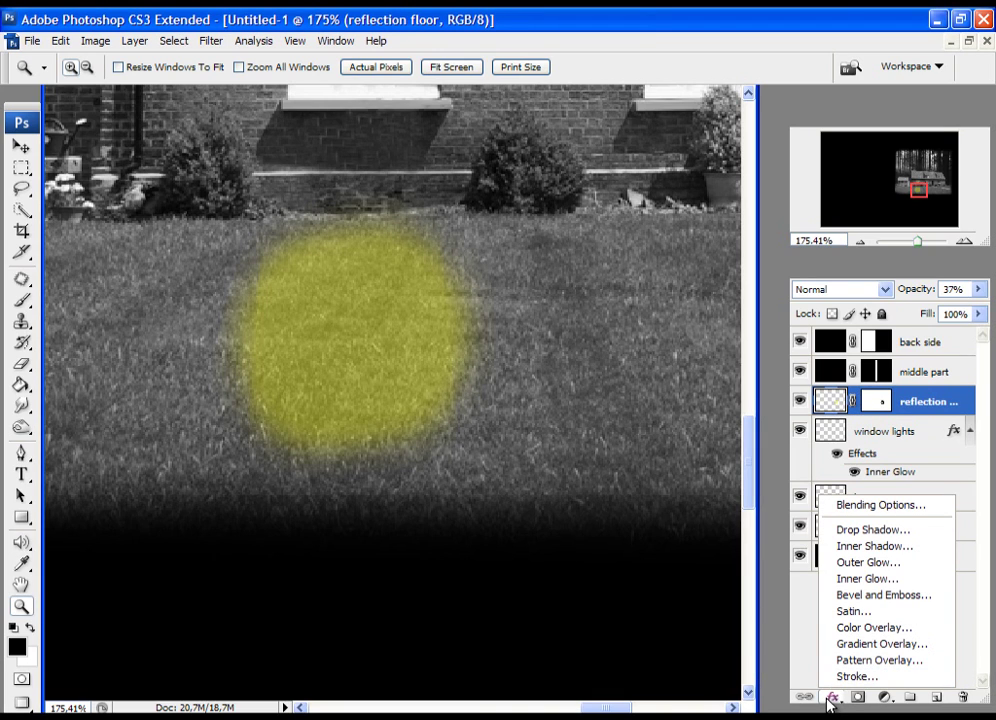
left_click(877, 589)
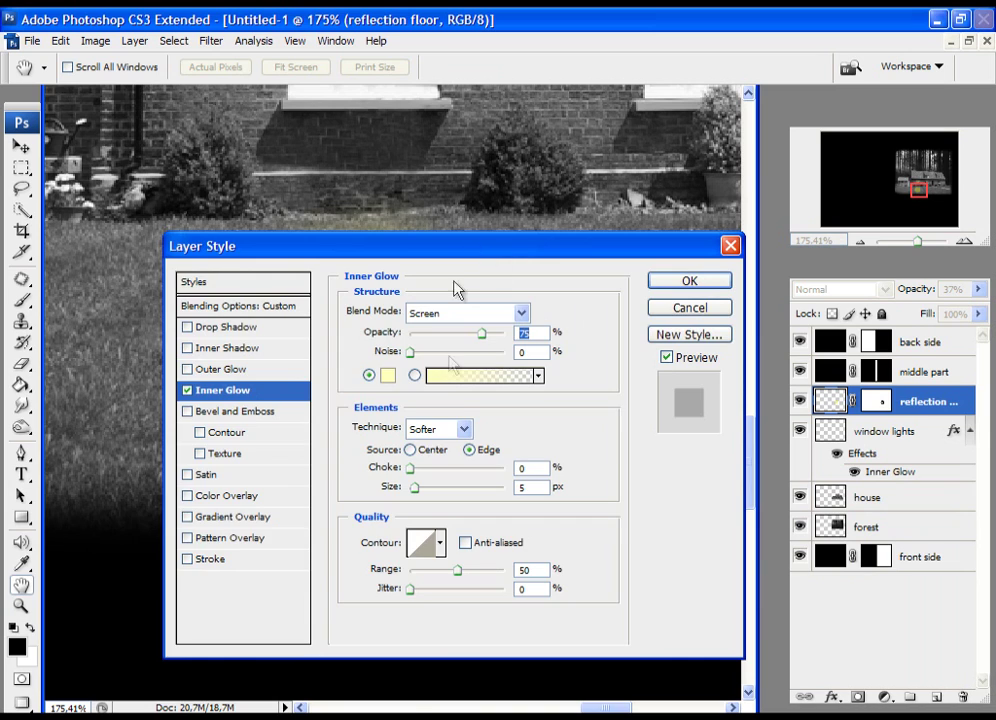
left_click_drag(486, 249, 448, 440)
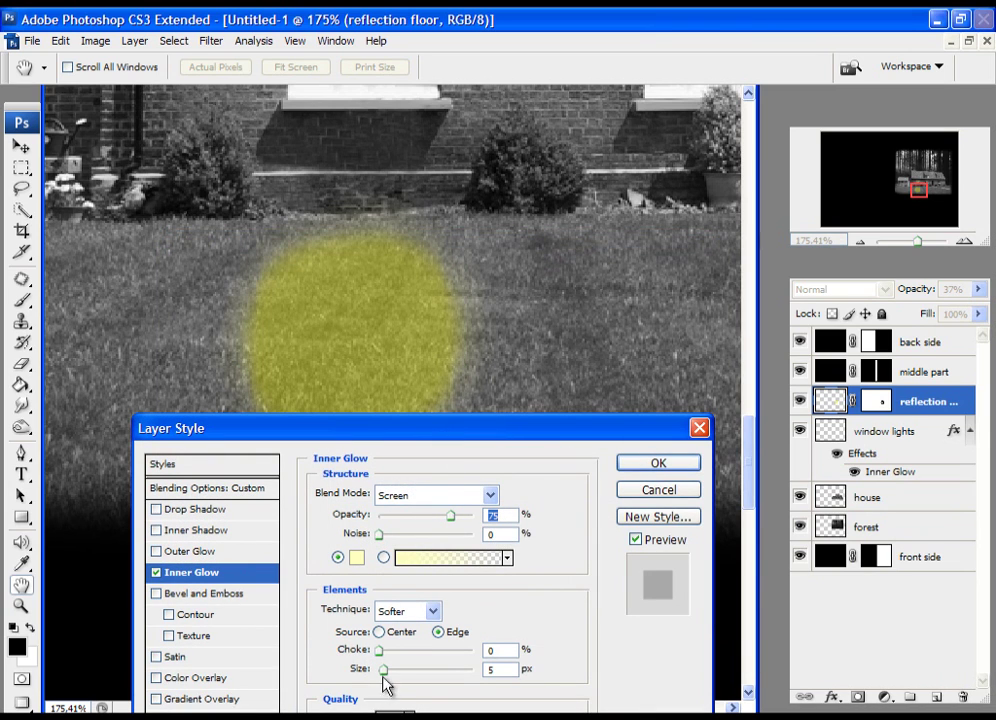
left_click_drag(383, 670, 420, 671)
left_click(343, 651)
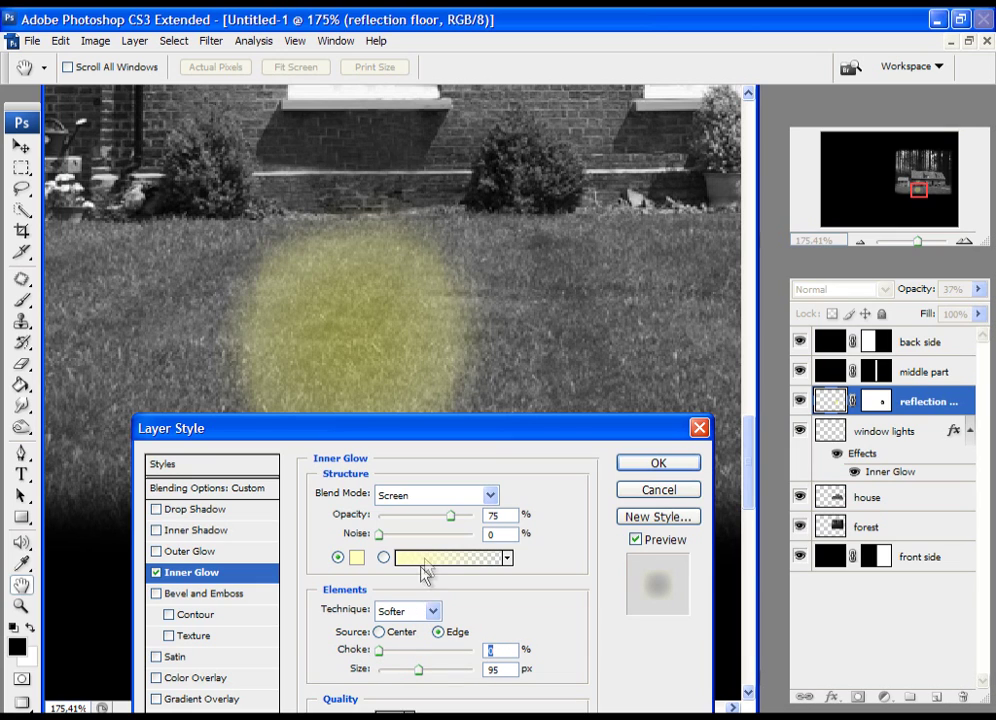
left_click_drag(452, 516, 432, 528)
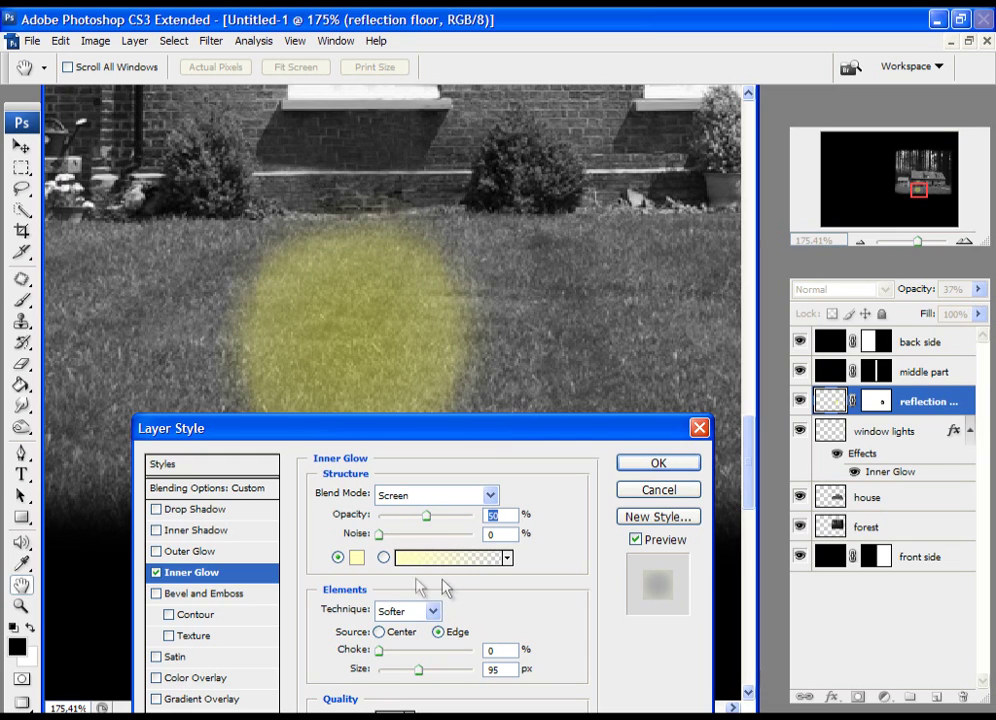
Add an Outer Glow to the reflection floor layer with a size of 95 px and an opacity of 40%, and apply the layer style
left_click(192, 551)
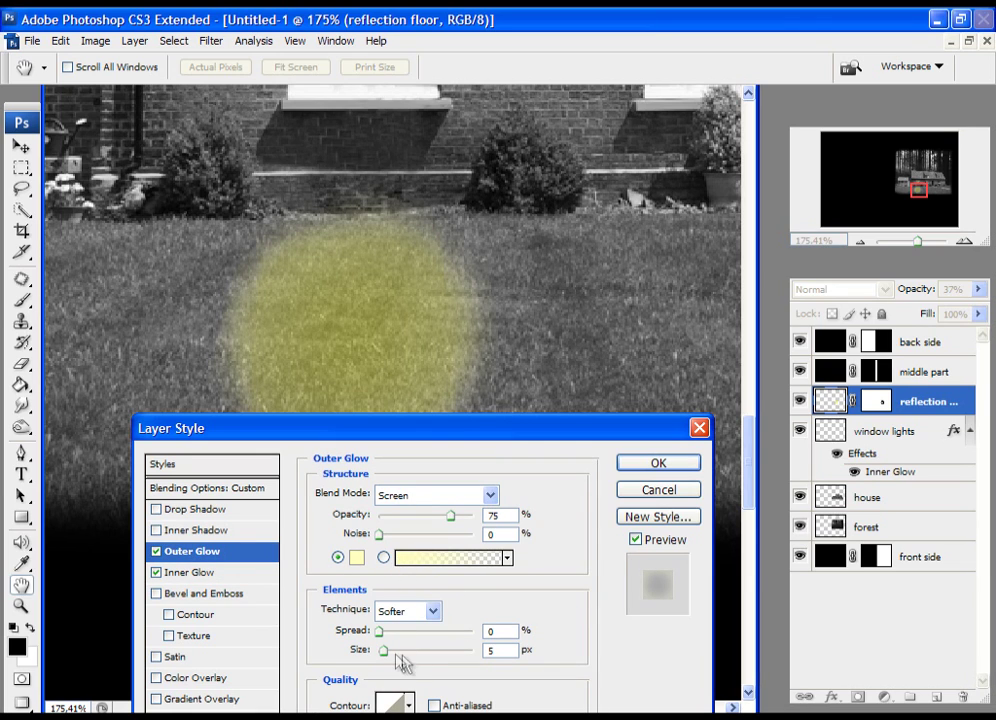
left_click_drag(385, 657, 415, 651)
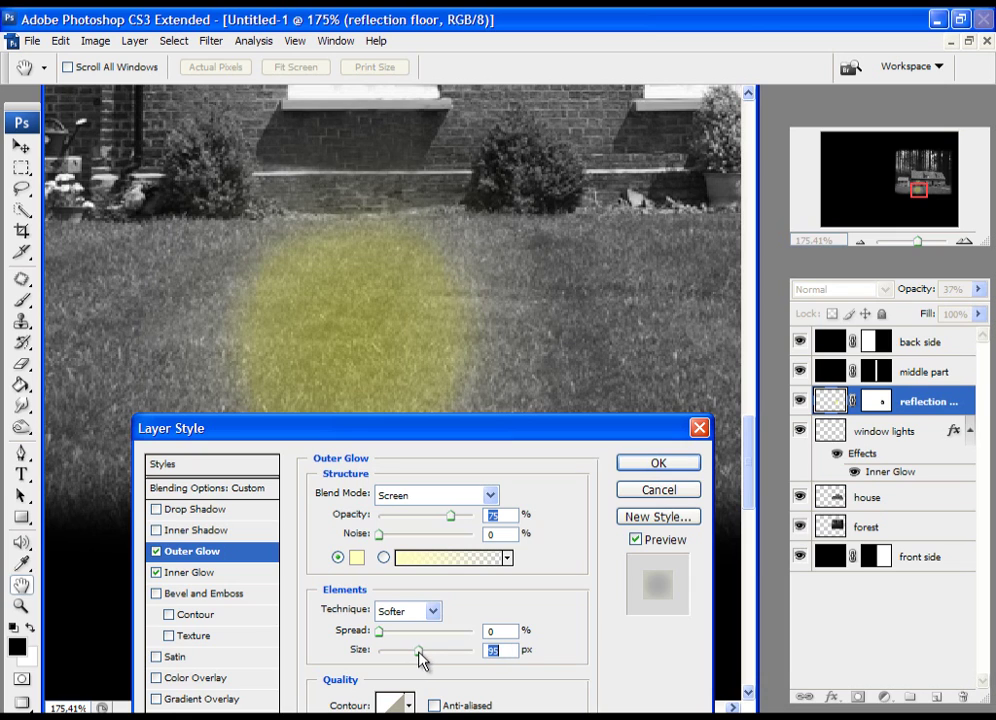
left_click_drag(451, 516, 417, 515)
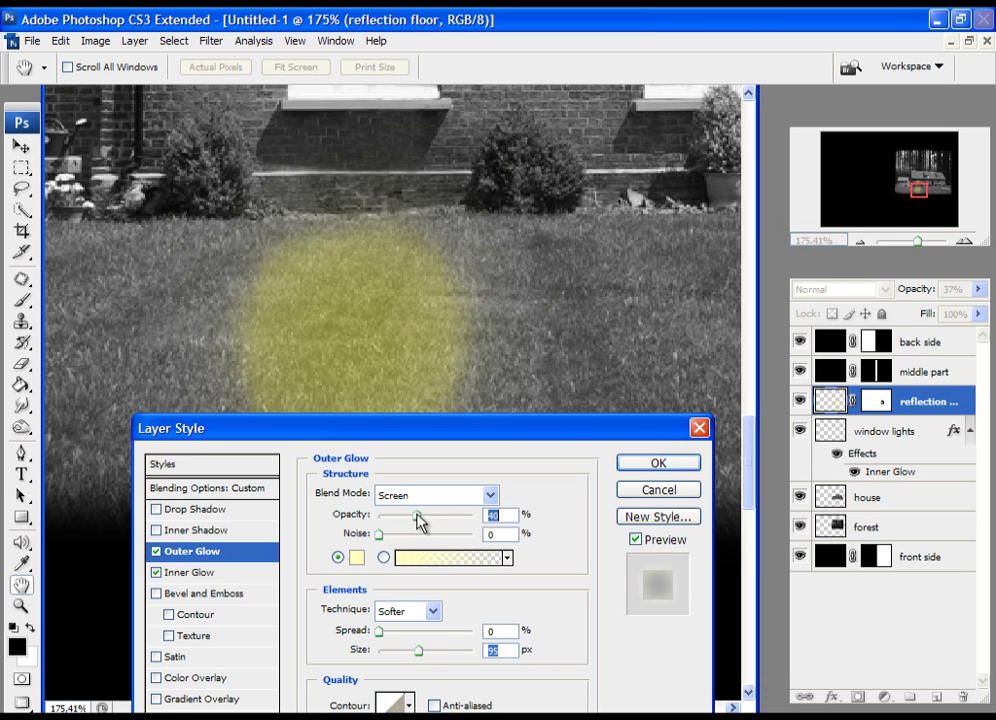
left_click(660, 464)
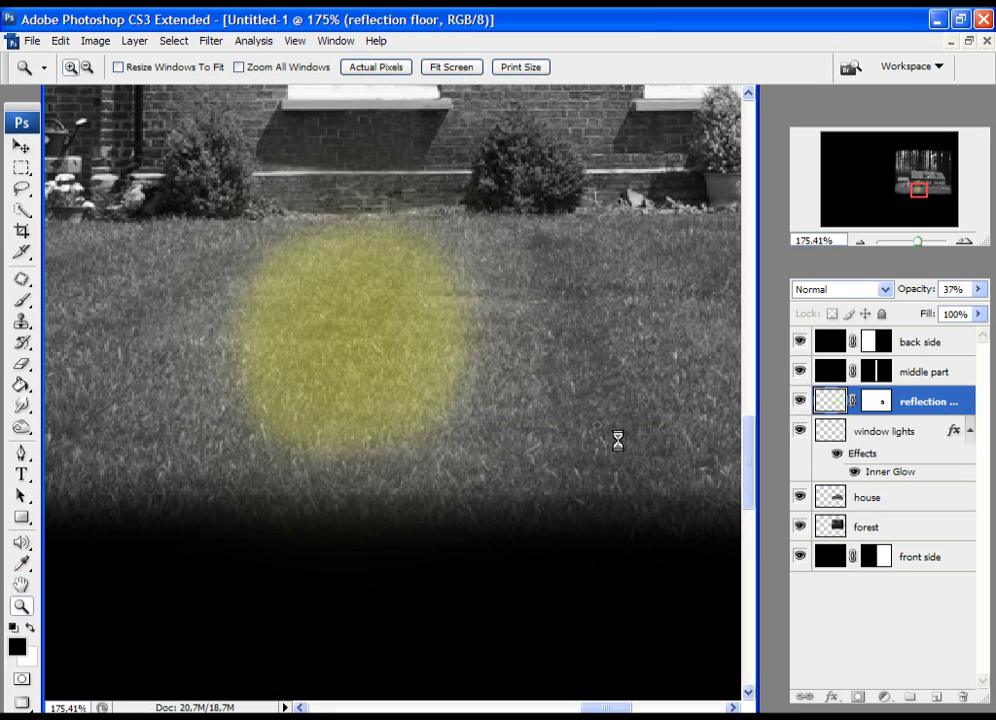
left_click_drag(498, 296, 475, 323)
scroll(475, 323, "up", 5)
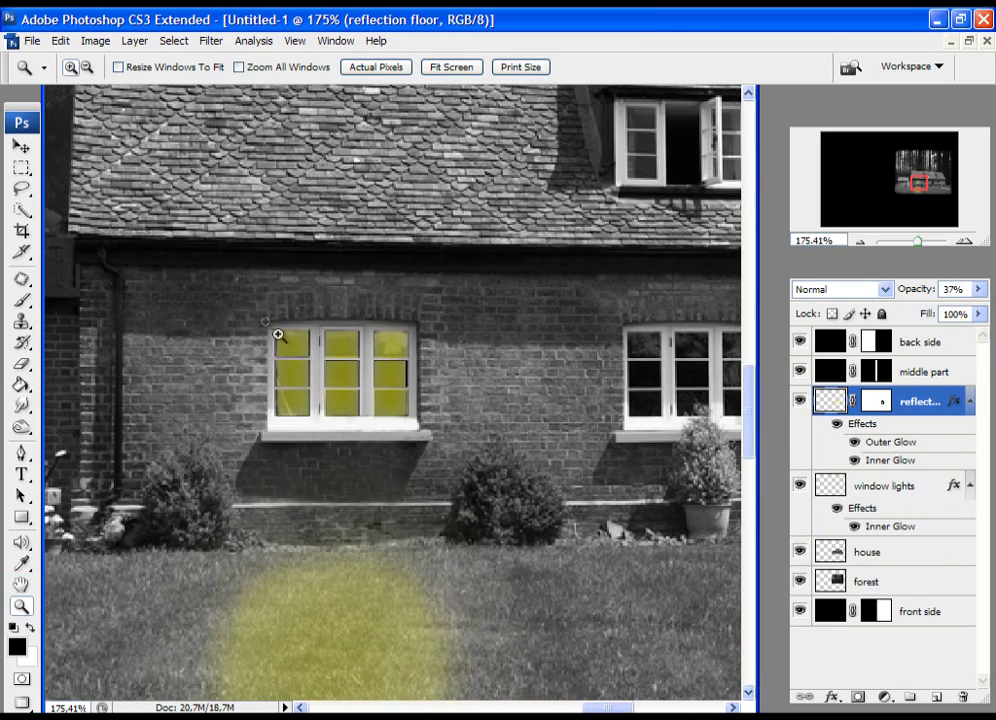
Add an Outer Glow with 100% opacity and a size of 29 px to the window lights layer, and apply the layer style
left_click_drag(282, 351, 436, 441)
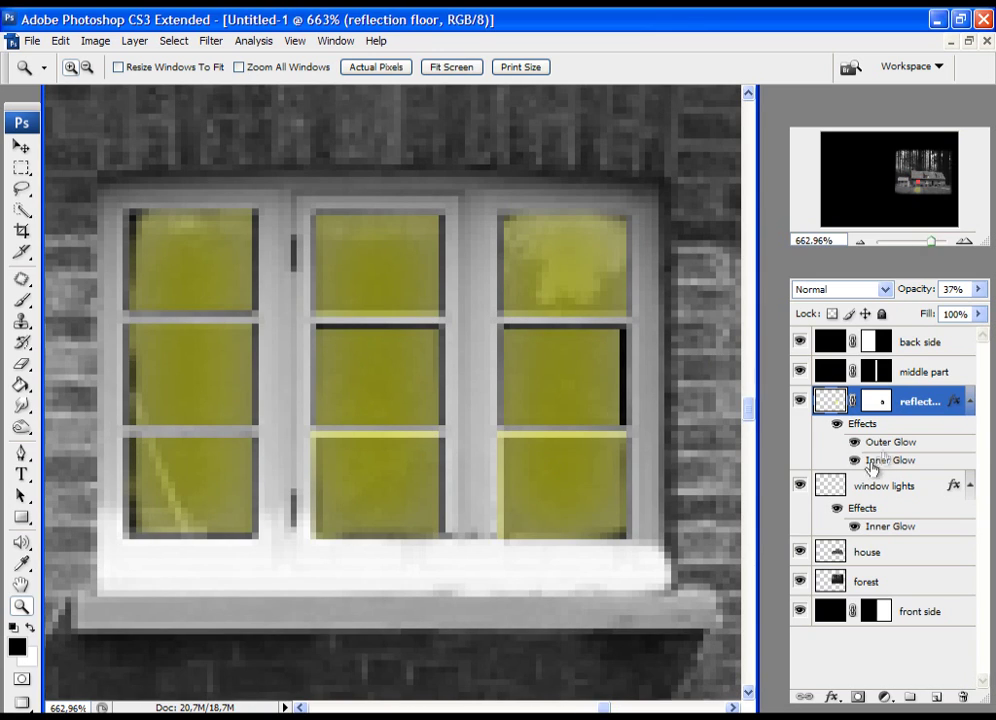
left_click_drag(871, 502, 818, 707)
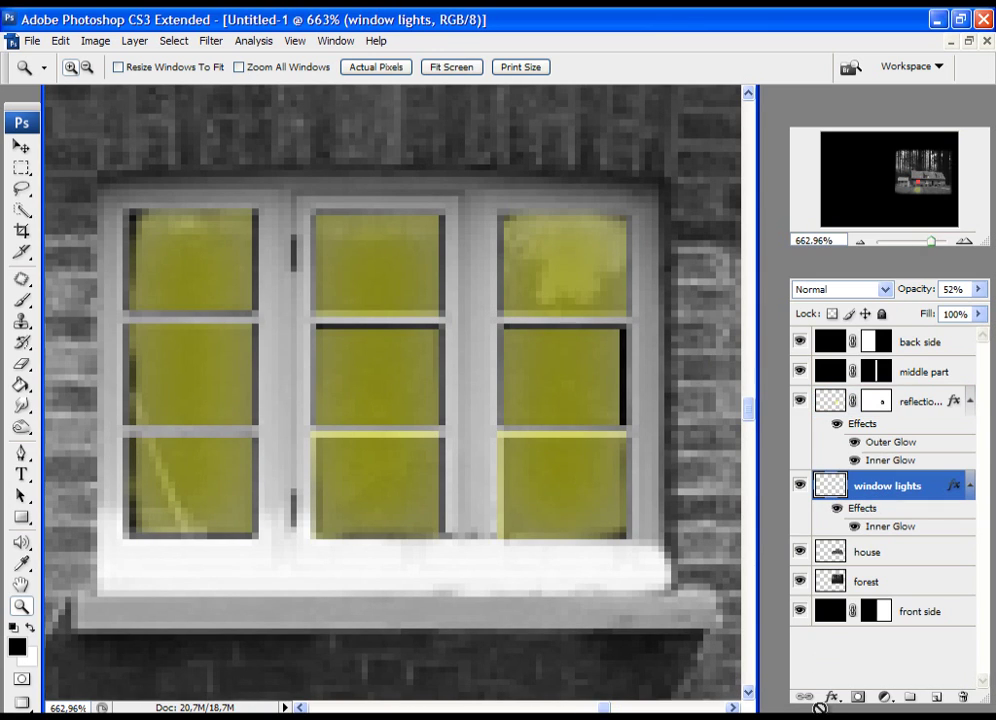
left_click(829, 700)
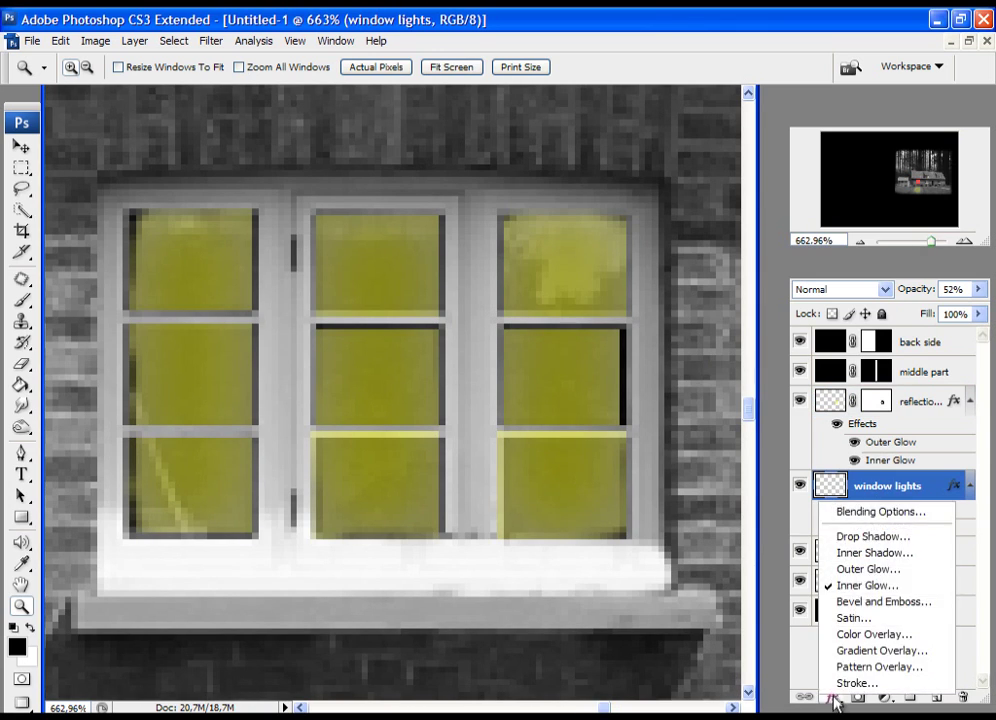
left_click(878, 570)
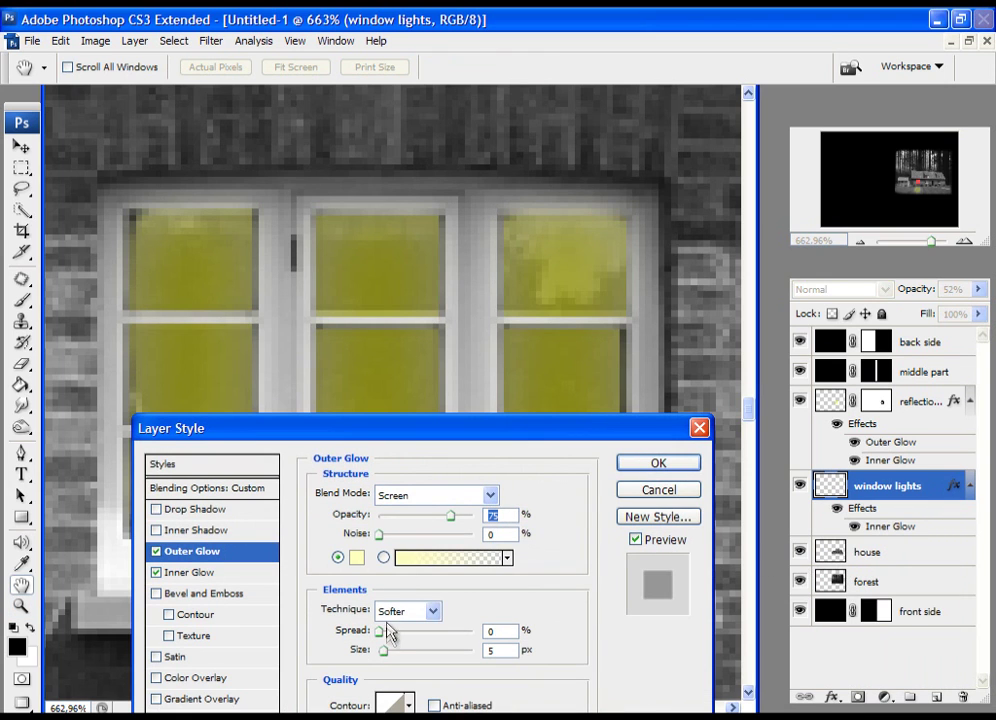
left_click_drag(389, 651, 400, 651)
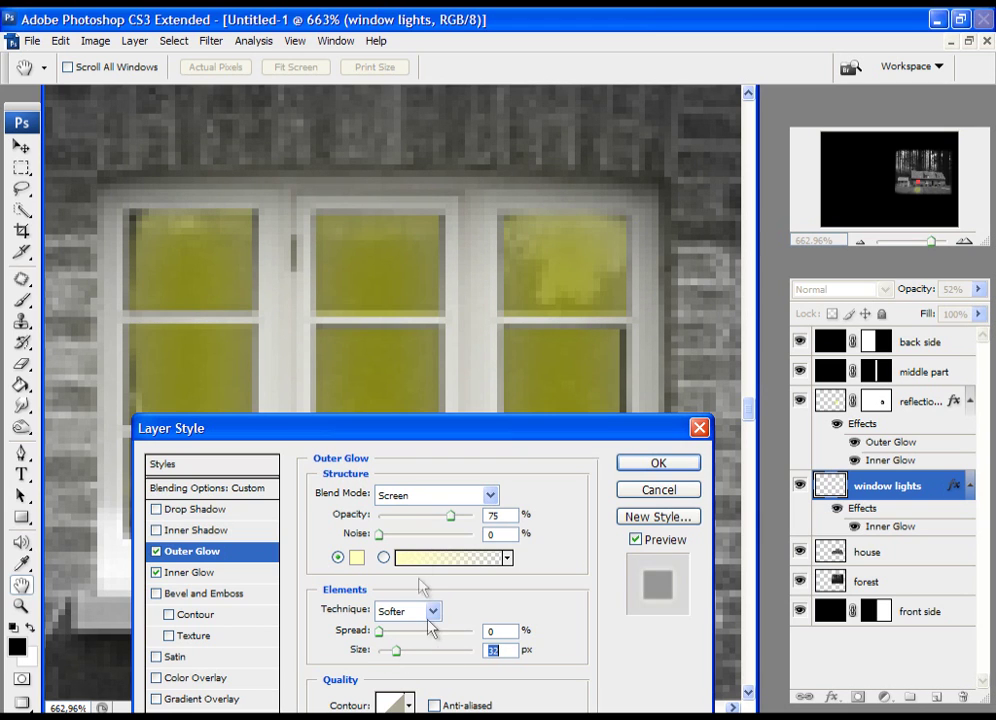
mouse_move(453, 520)
left_mouse_down()
mouse_move(469, 525)
mouse_move(440, 525)
mouse_move(487, 520)
mouse_move(458, 531)
mouse_move(467, 528)
left_mouse_up()
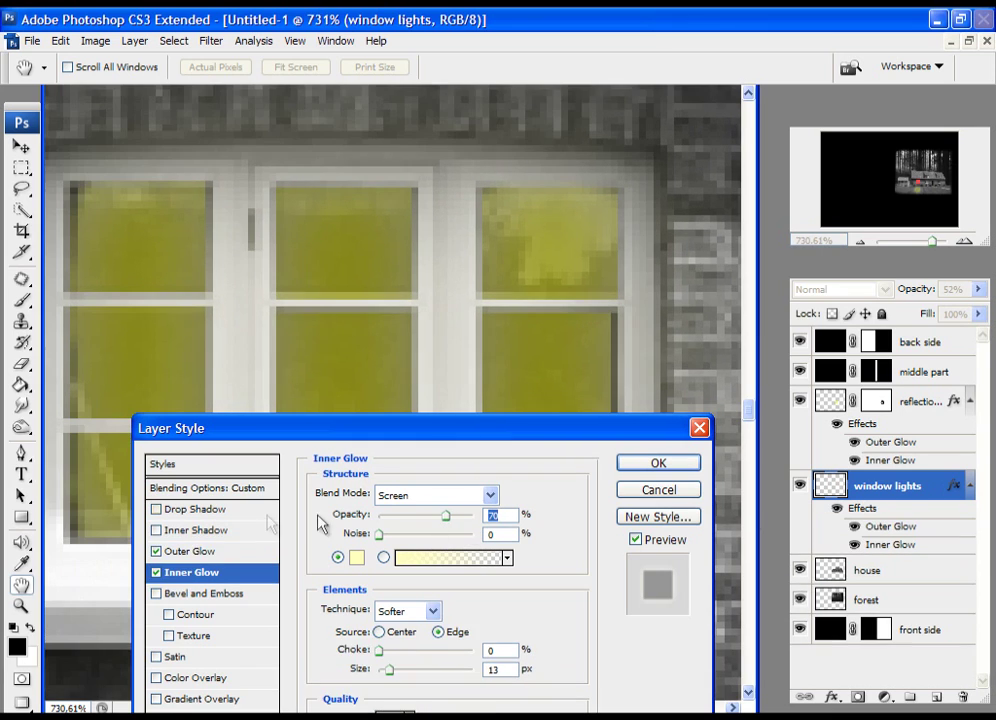
left_click(182, 551)
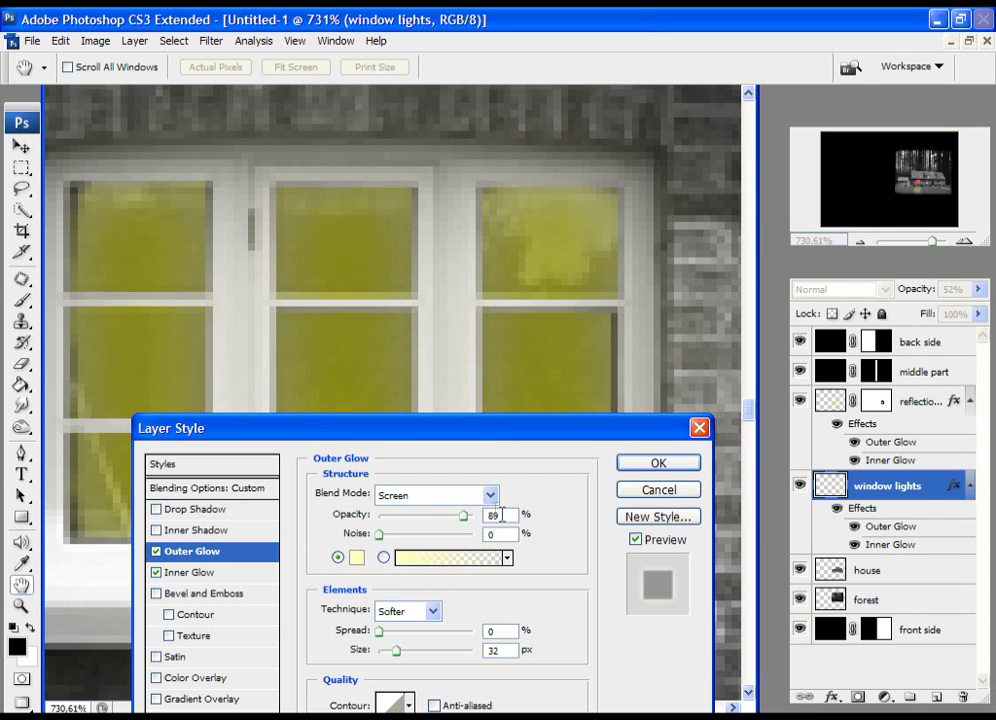
left_click_drag(463, 517, 578, 521)
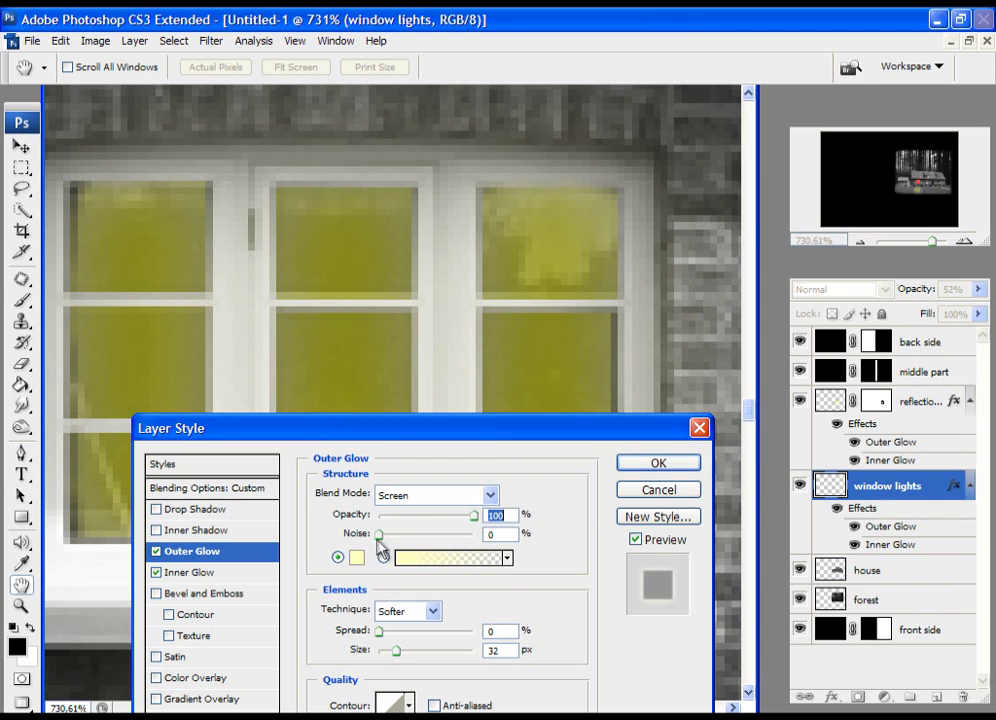
mouse_move(397, 651)
left_mouse_down()
mouse_move(418, 662)
mouse_move(463, 657)
mouse_move(384, 650)
mouse_move(398, 651)
left_mouse_up()
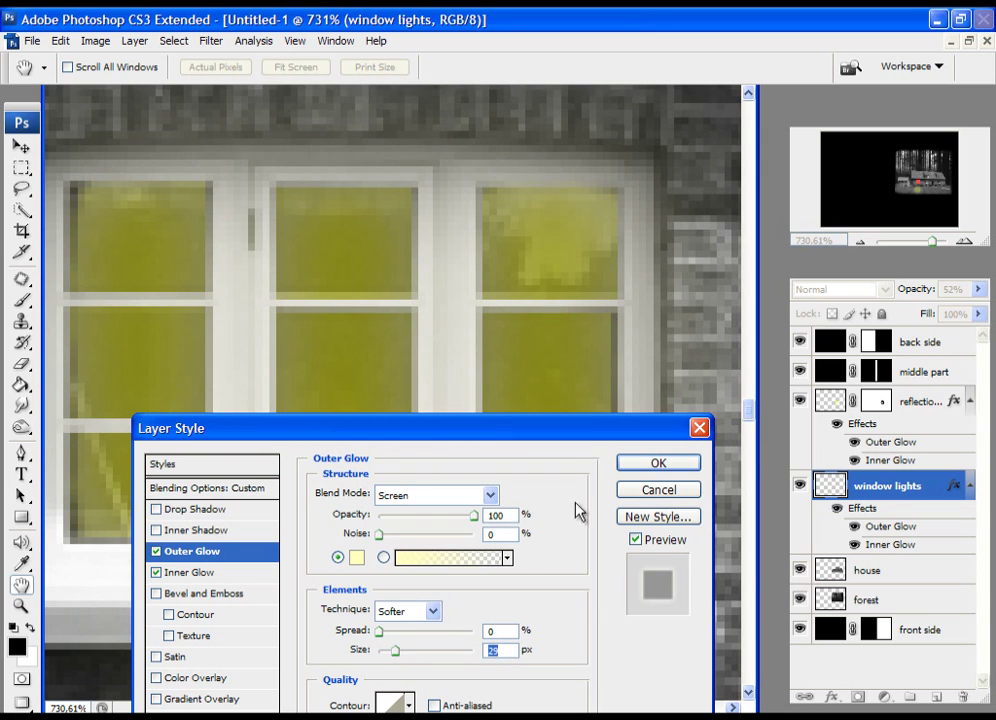
left_click(639, 463)
left_click(451, 67)
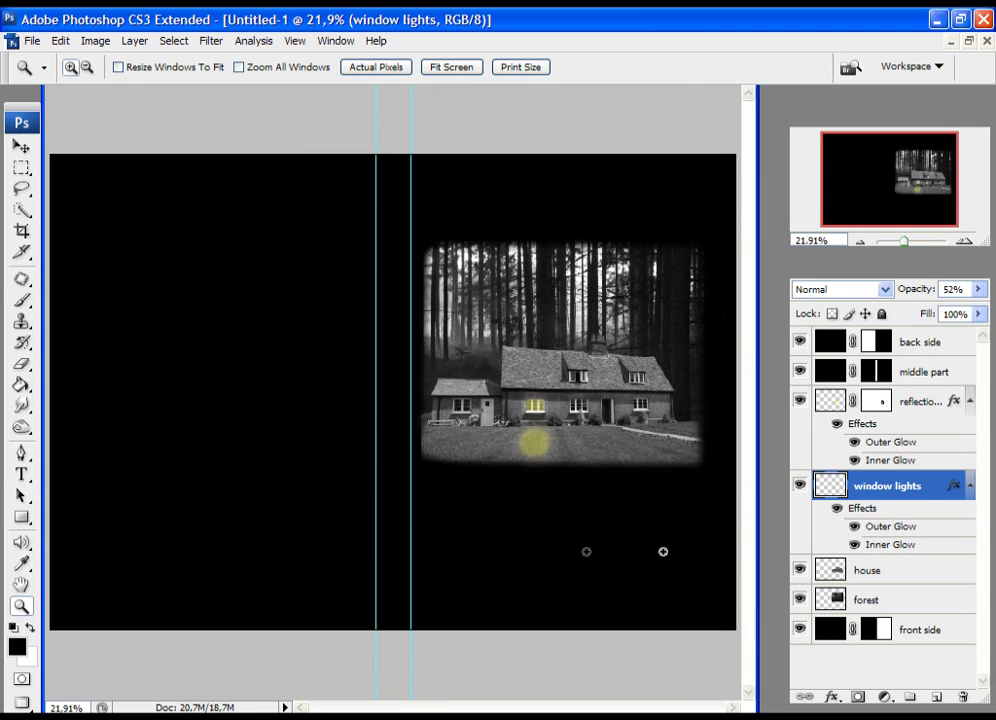
Move the reflection floor, window lights, house and forest layers together lower and slightly to the right on the front cover
left_click(832, 405)
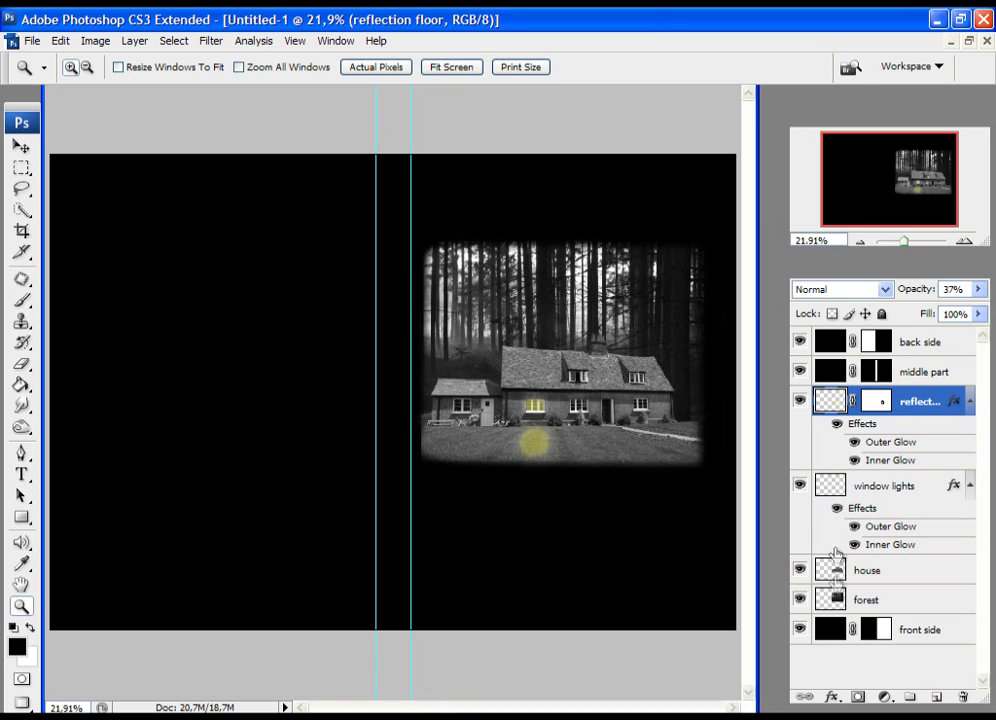
left_click(832, 605, "shift")
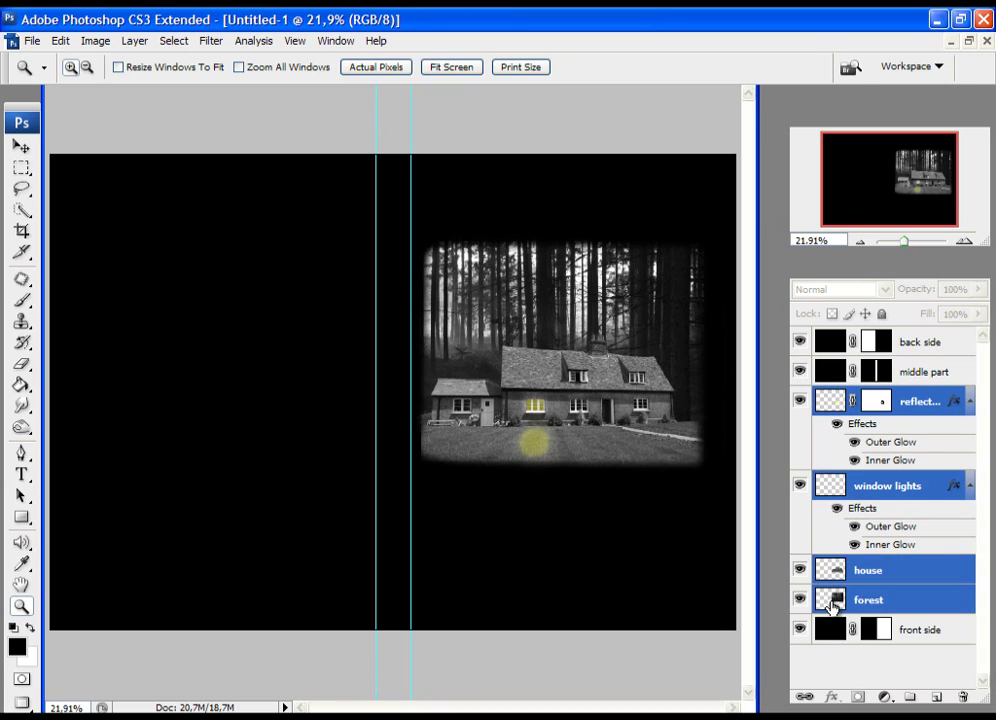
left_click(22, 147)
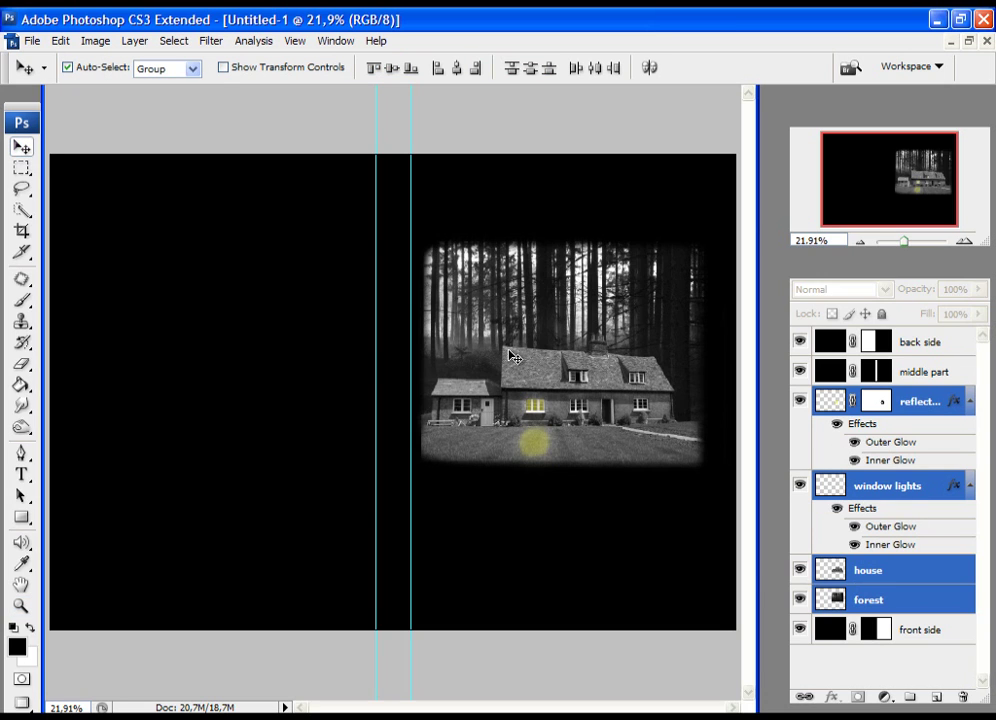
left_click_drag(534, 346, 541, 400)
Make reflection floor the active layer for new text, and copy the title "a thrilling house" from the plot file in Notepad
left_click(880, 401)
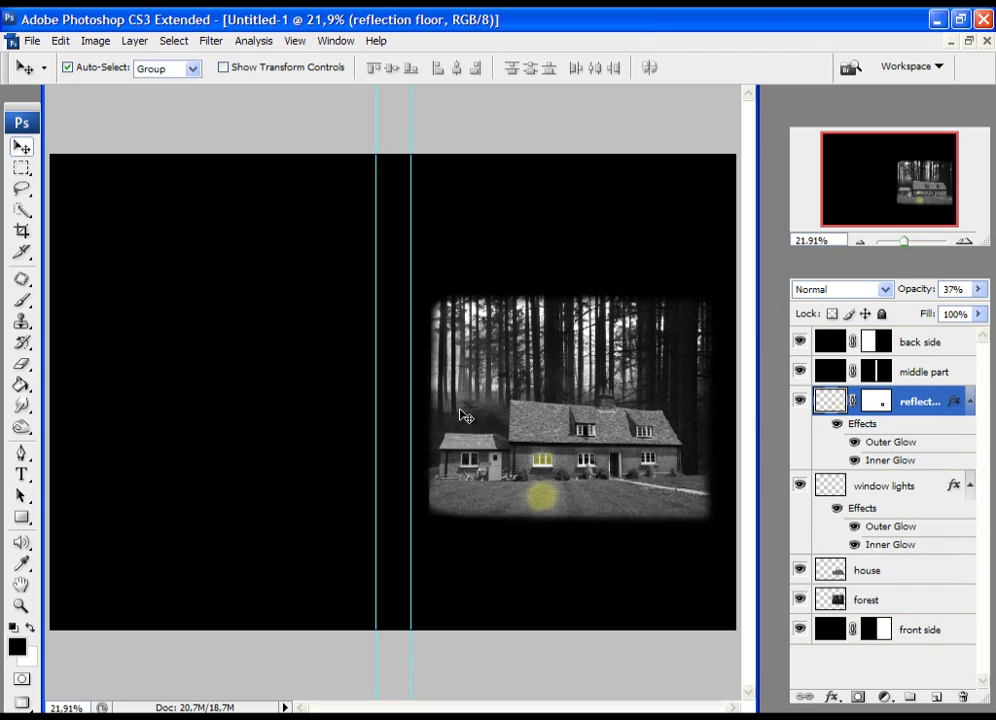
left_click(21, 476)
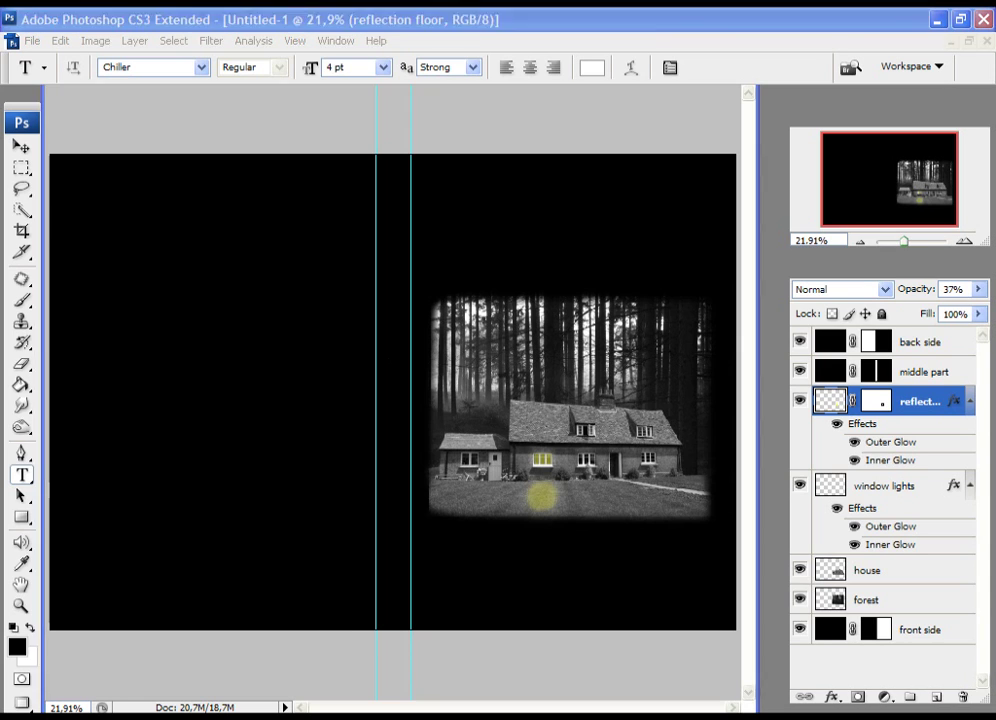
key("alt+Tab")
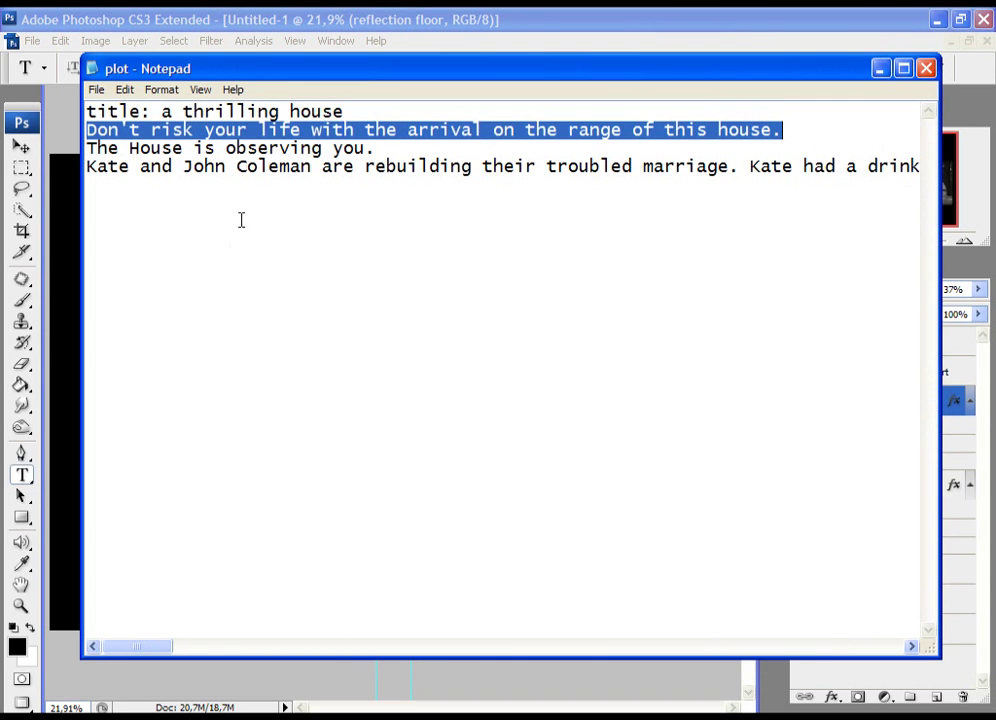
left_click_drag(160, 110, 367, 104)
right_click(304, 113)
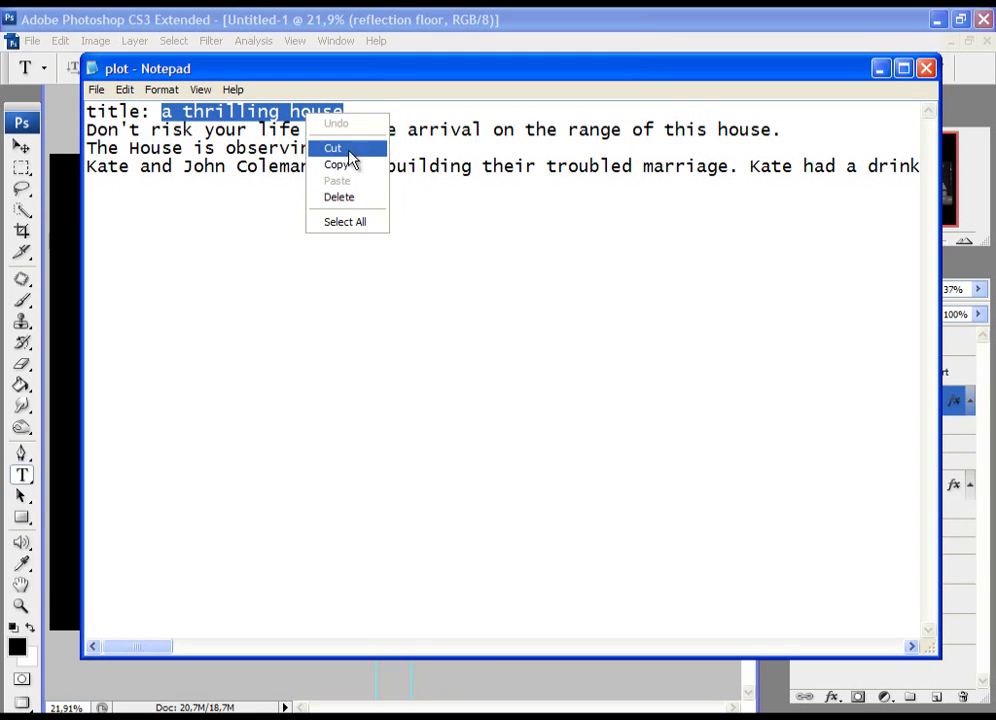
left_click(337, 167)
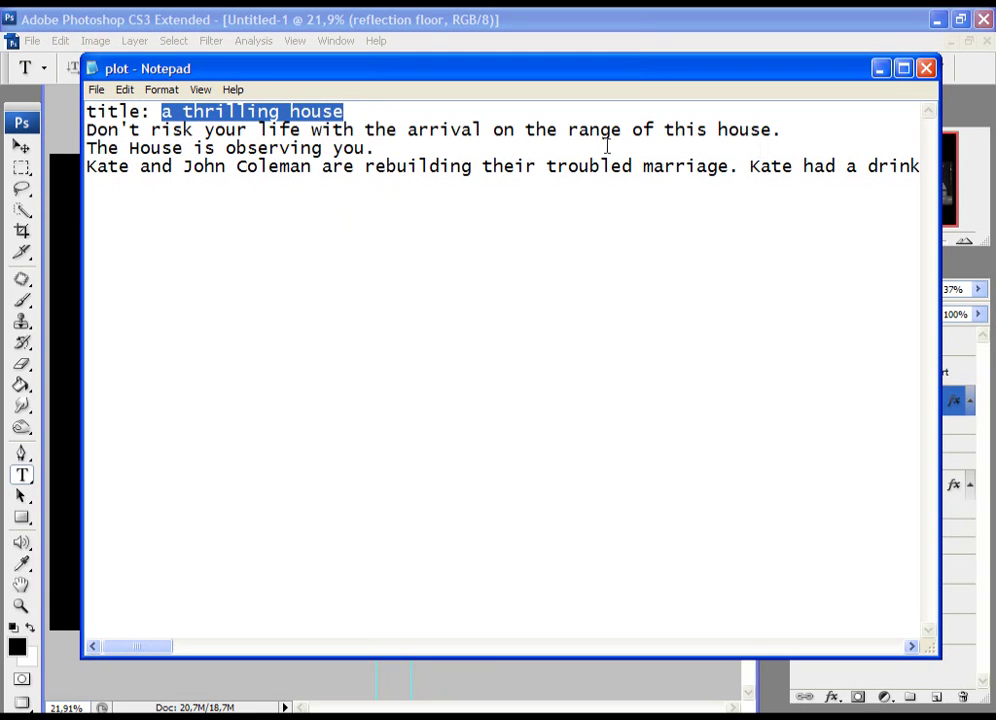
left_click(881, 69)
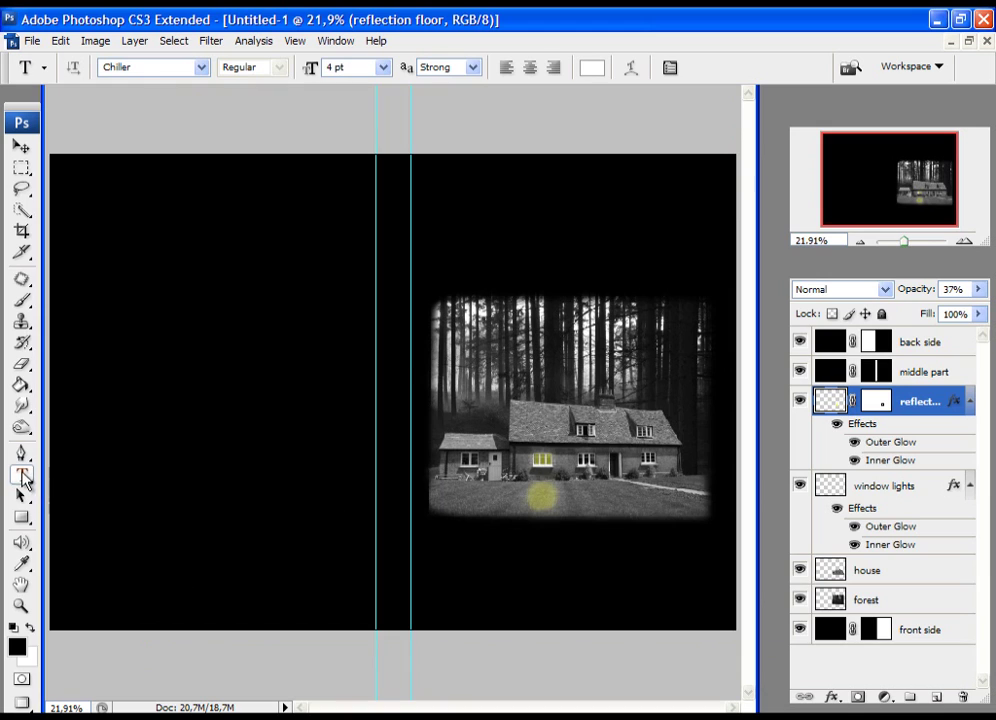
Paste the copied title as Chiller text in the black area above the forest on the front cover and color it bright red
left_click(444, 210)
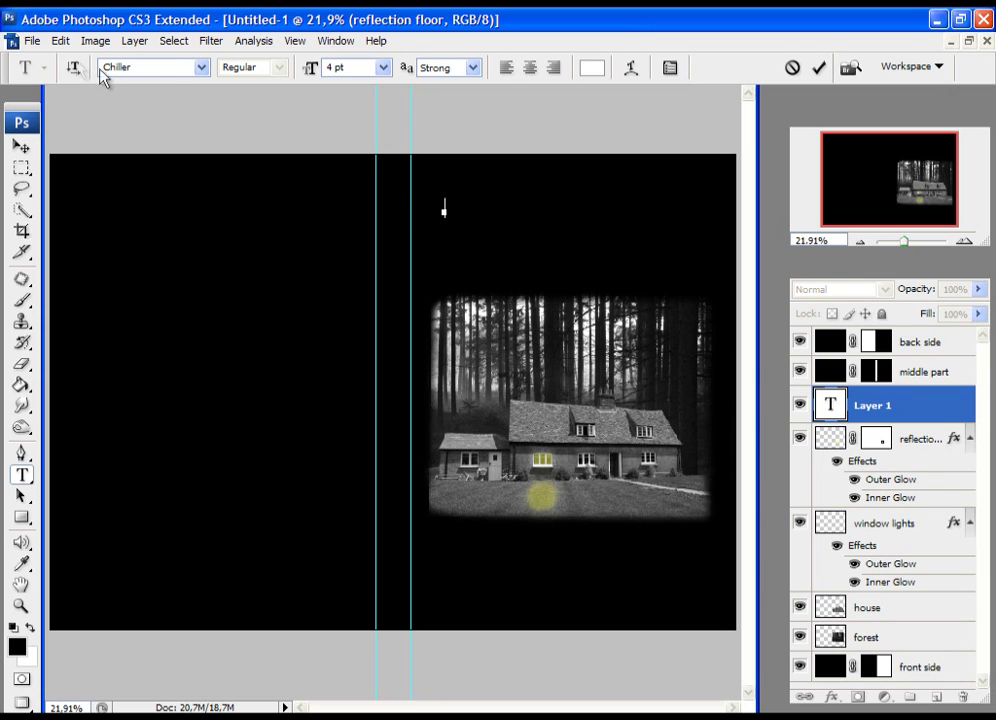
left_click(60, 40)
left_click(86, 194)
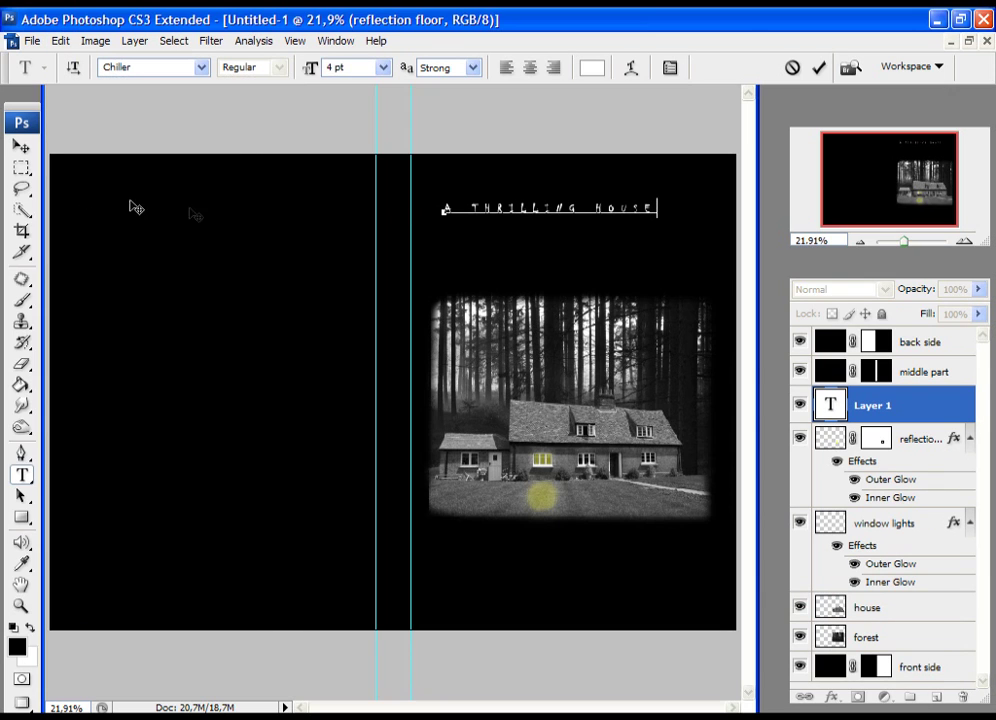
key("ctrl+a")
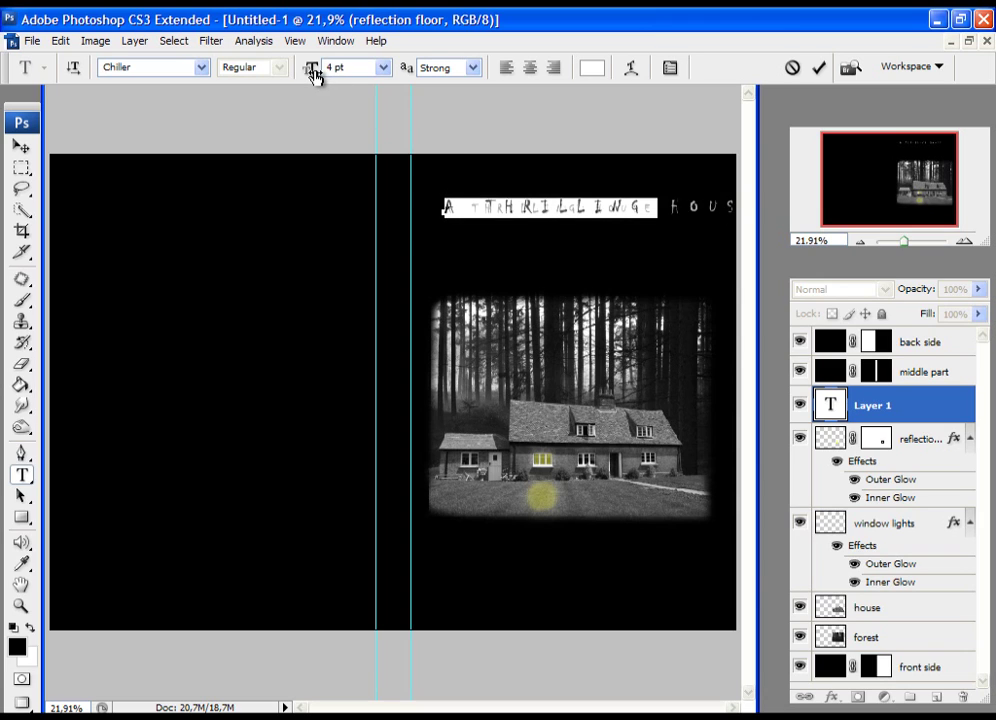
left_click(591, 68)
left_click_drag(587, 542, 619, 408)
left_click(810, 398)
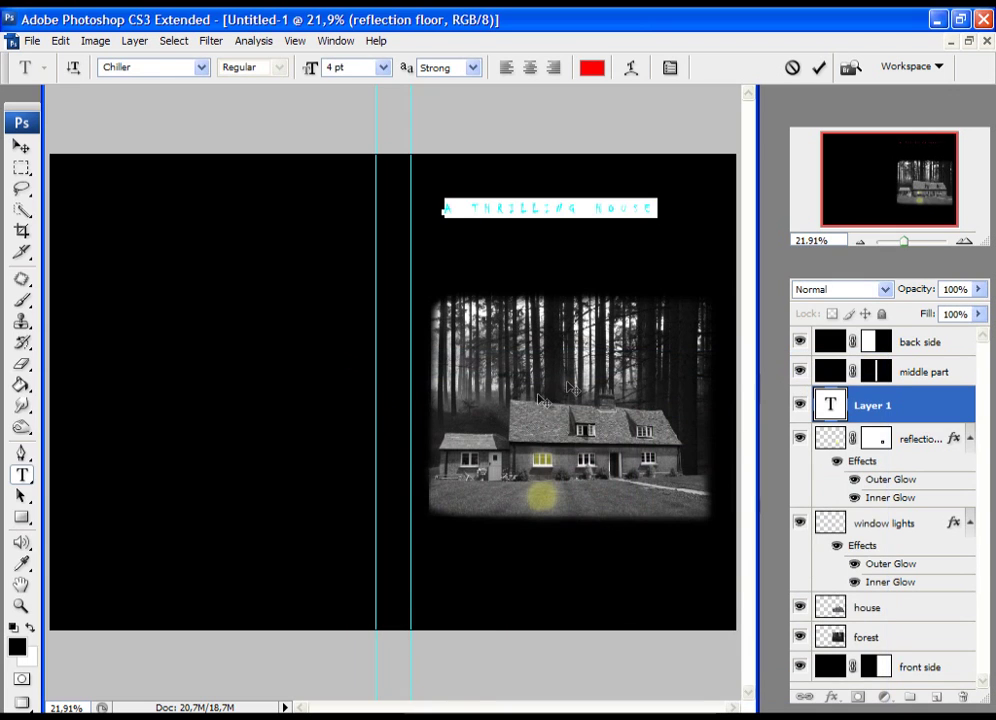
Format the title with a 653% vertical scale, All Caps and a tracking of 500, and commit the text
left_click(670, 68)
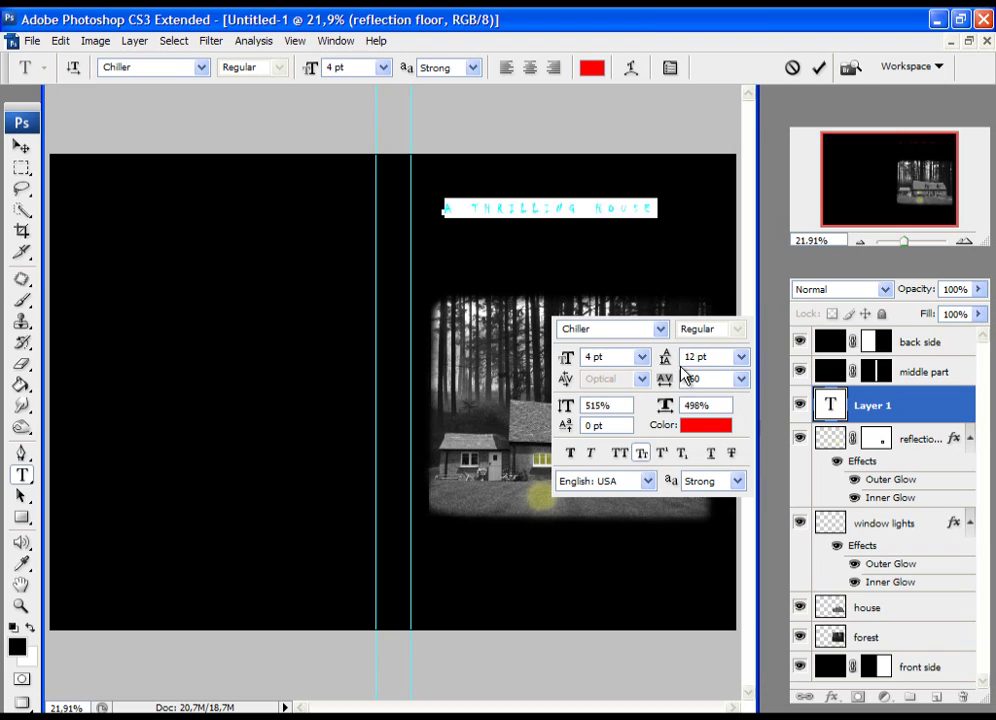
left_click_drag(565, 407, 670, 381)
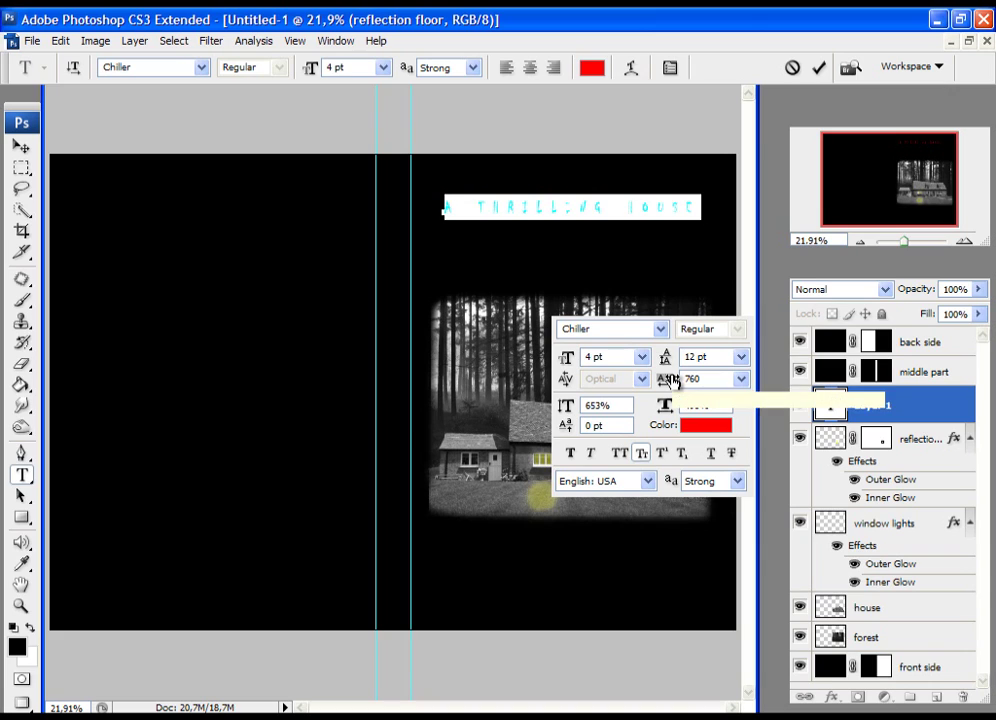
left_click(645, 454)
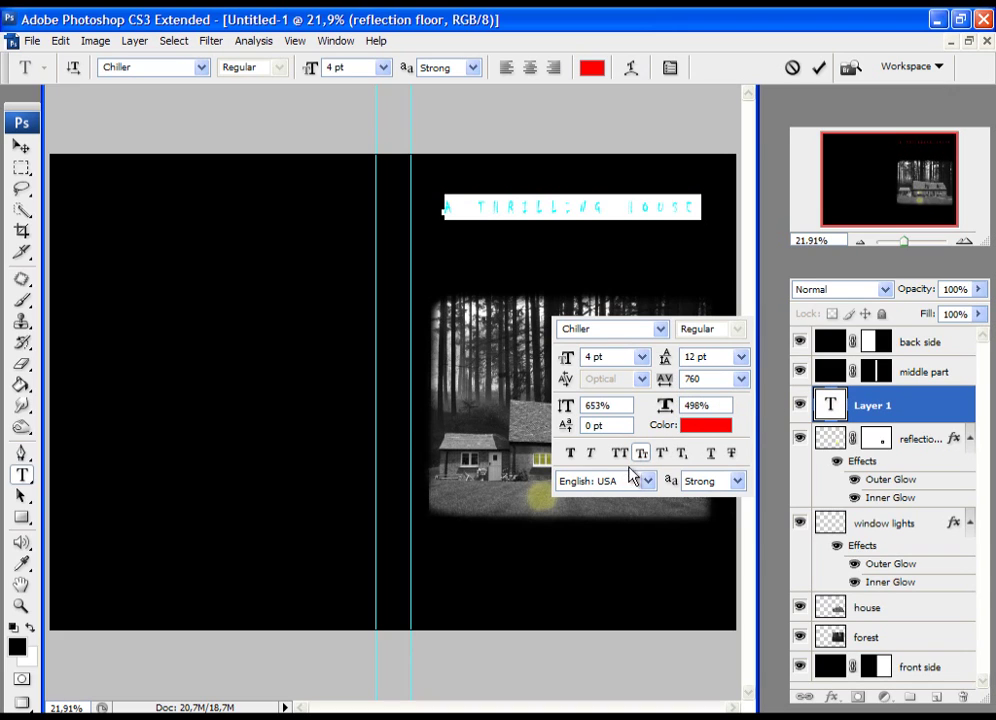
left_click(622, 456)
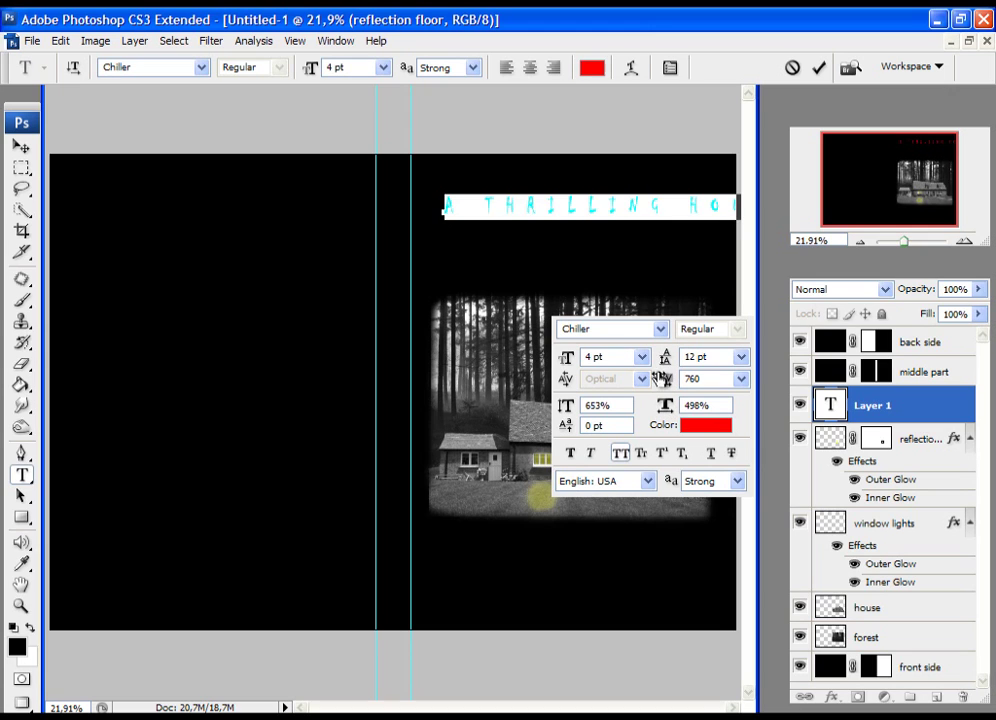
left_click_drag(664, 378, 640, 378)
left_click(818, 67)
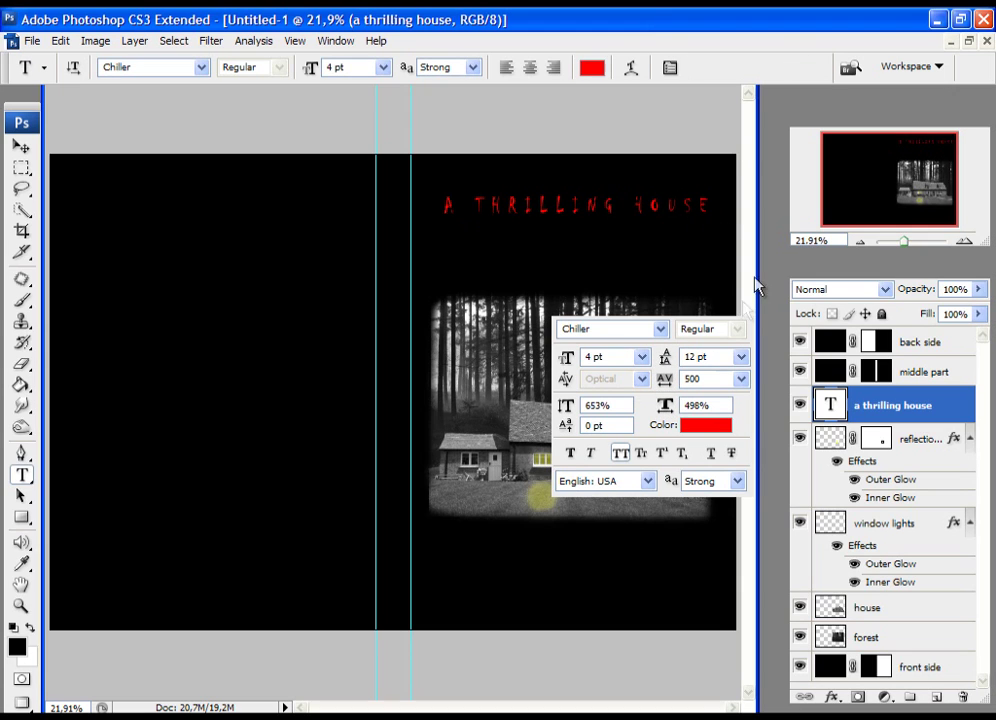
Check the red title up close, and move it slightly down and left above the forest picture
left_click(20, 606)
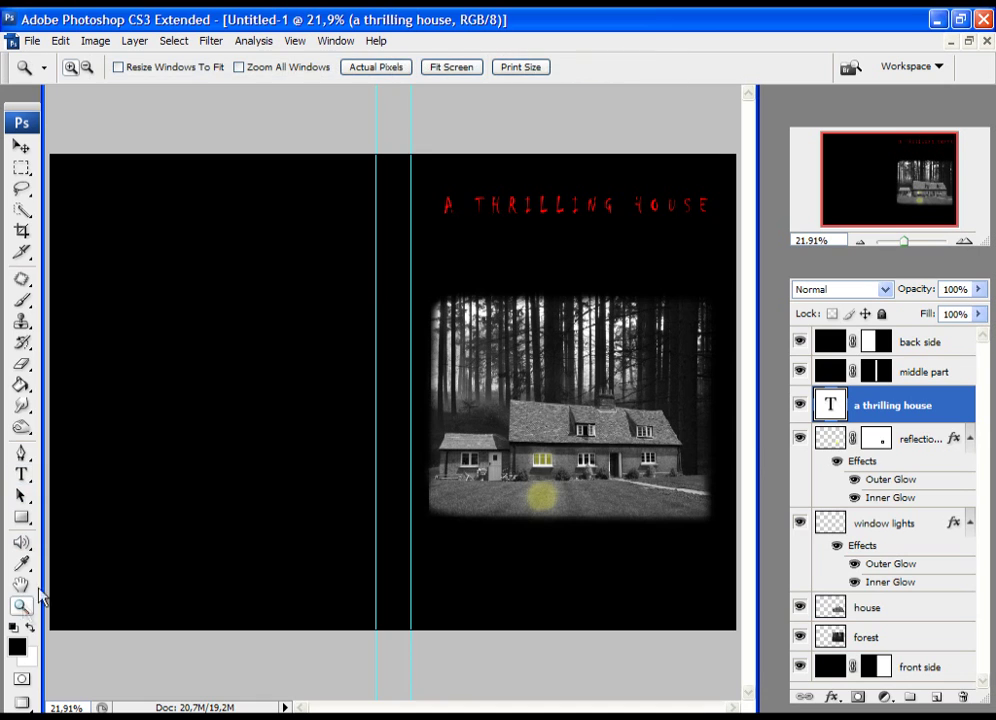
left_click_drag(497, 222, 497, 222)
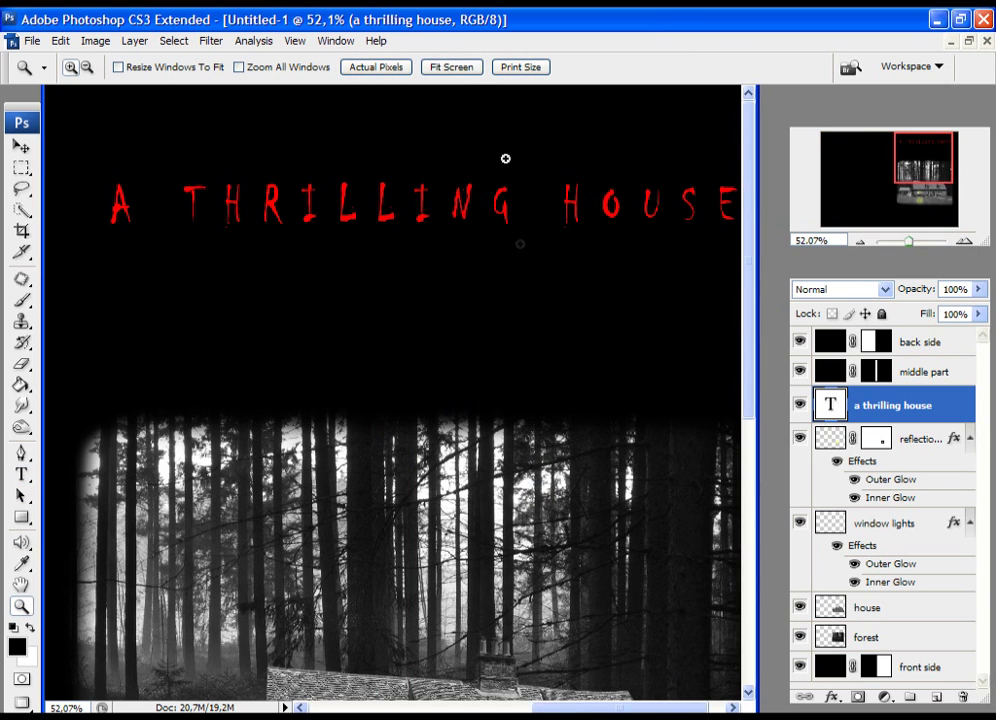
left_click(451, 67)
left_click(21, 146)
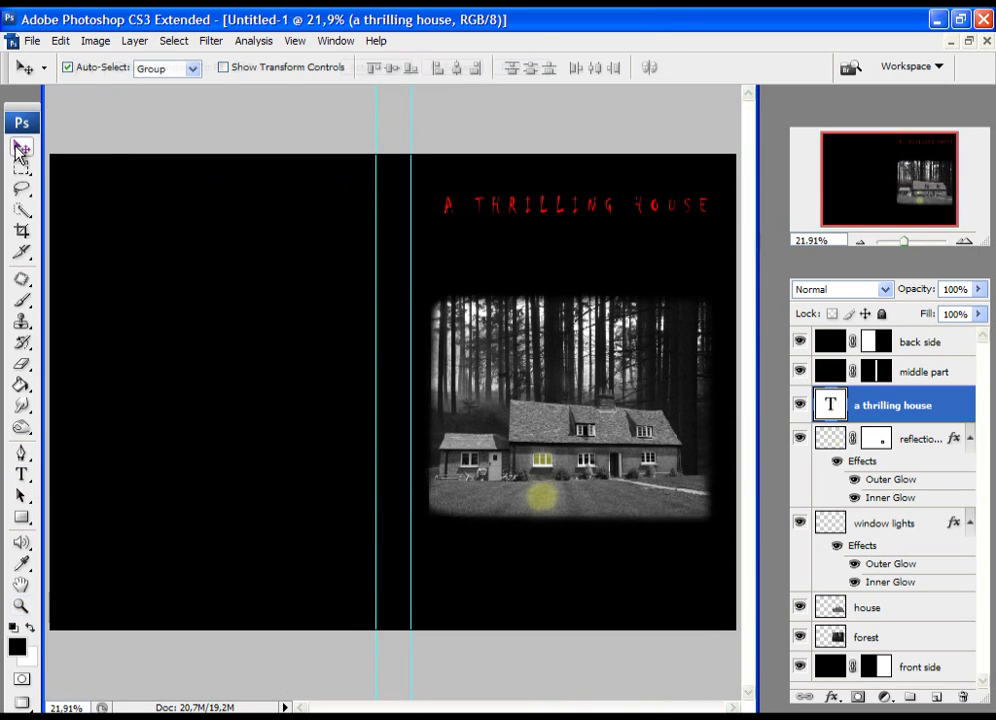
left_click_drag(574, 204, 570, 228)
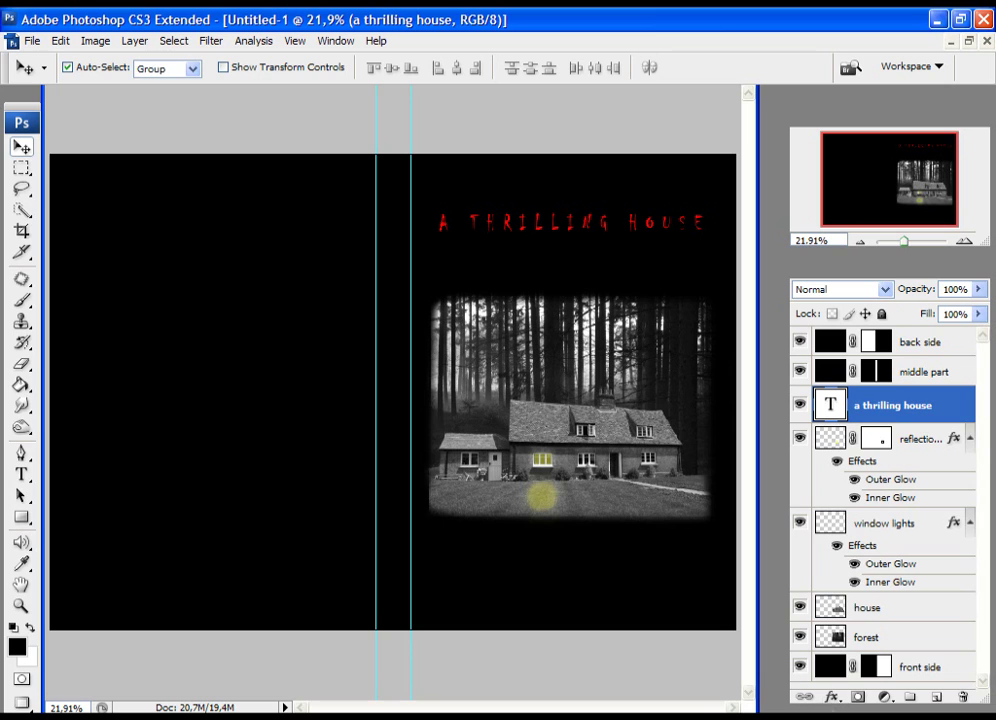
Add a Stroke layer style in dark red to the title, positioned outside and thicker than the default size
left_click(831, 697)
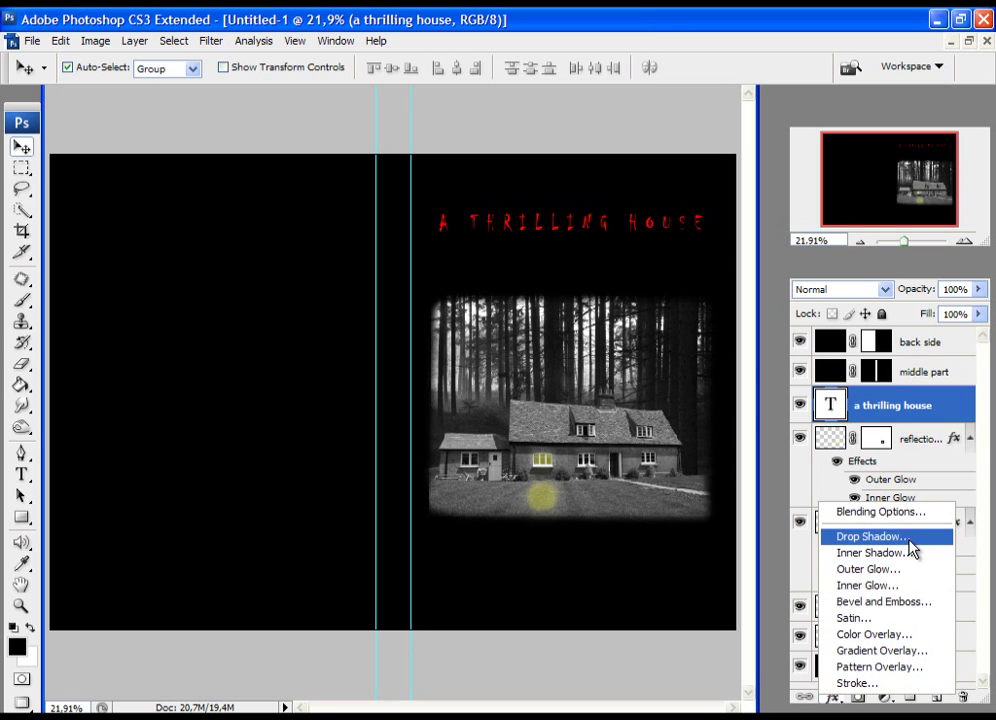
left_click(856, 683)
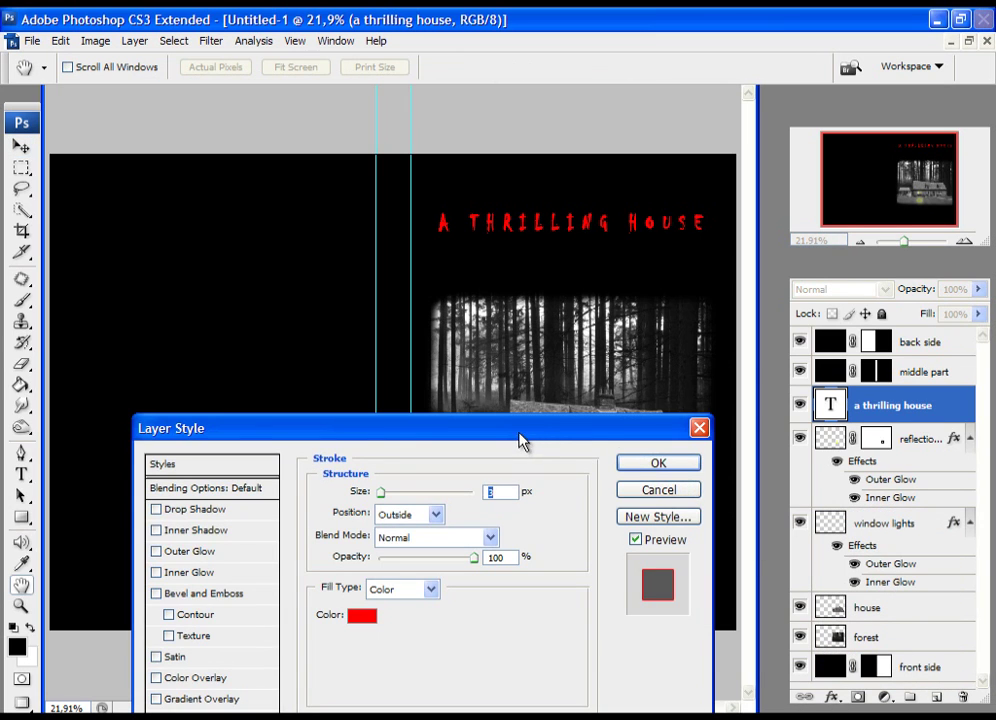
left_click_drag(520, 440, 620, 308)
left_click(470, 490)
left_click(586, 552)
left_click(587, 565)
left_click(775, 396)
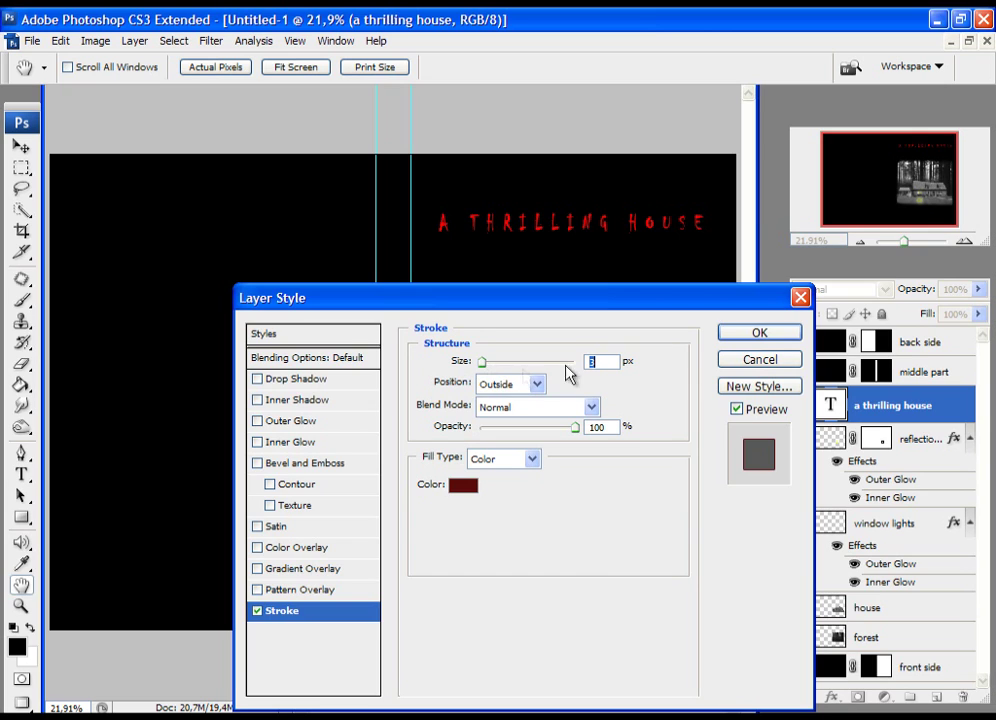
mouse_move(484, 362)
left_mouse_down()
mouse_move(497, 363)
mouse_move(488, 363)
left_mouse_up()
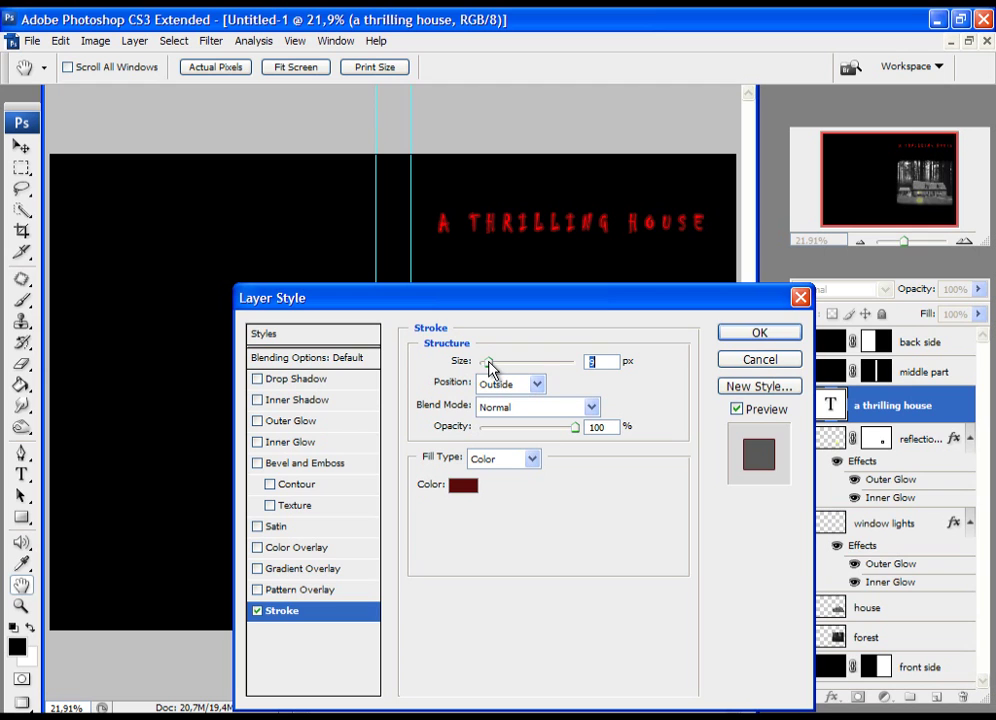
left_click(740, 336)
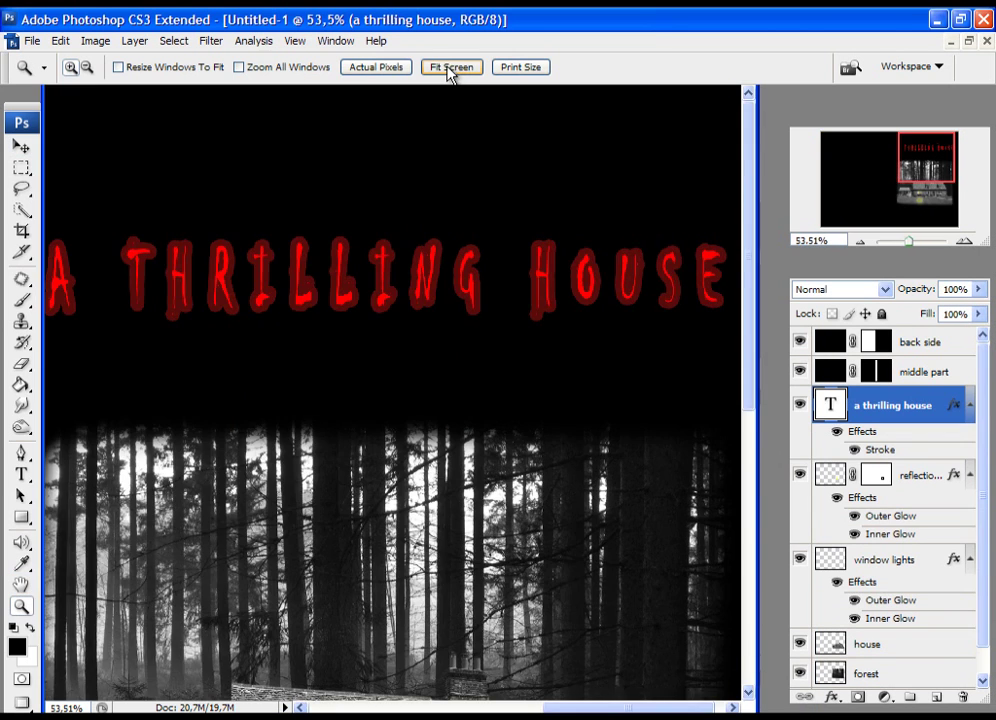
Inspect the outlined title up close and reduce its stroke size to 7 px
left_click(450, 67)
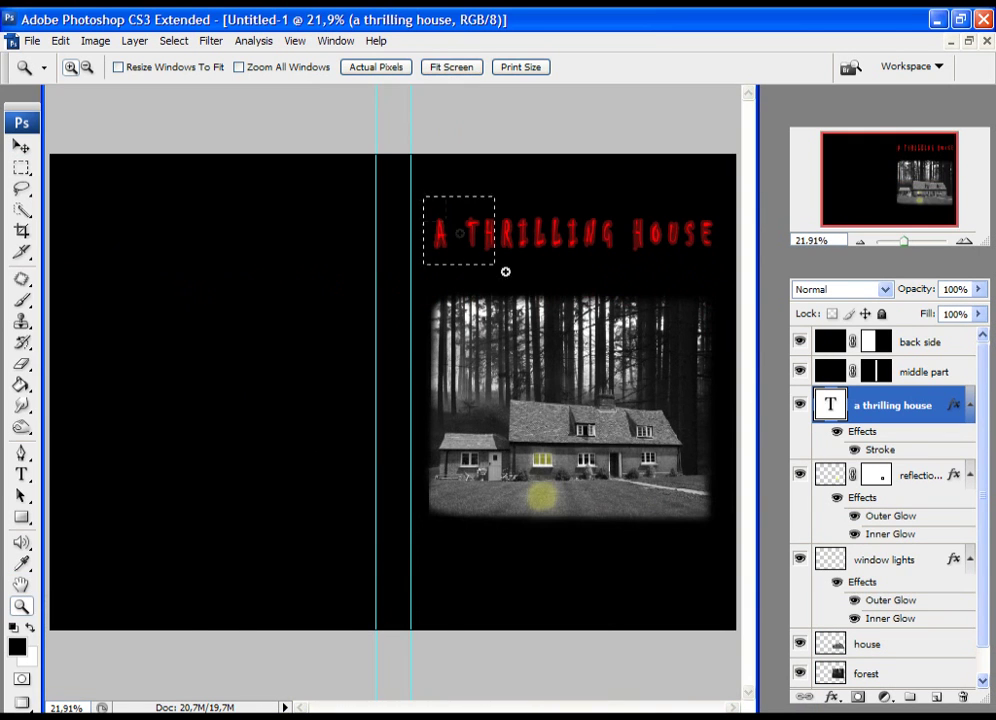
left_click_drag(505, 271, 600, 290)
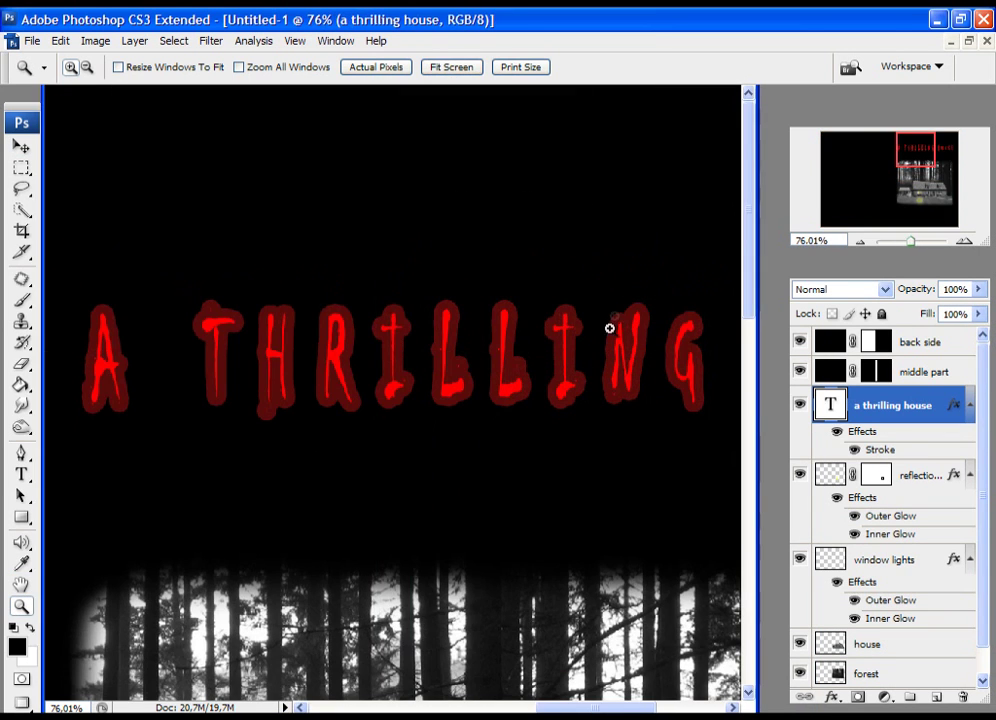
double_click(865, 440)
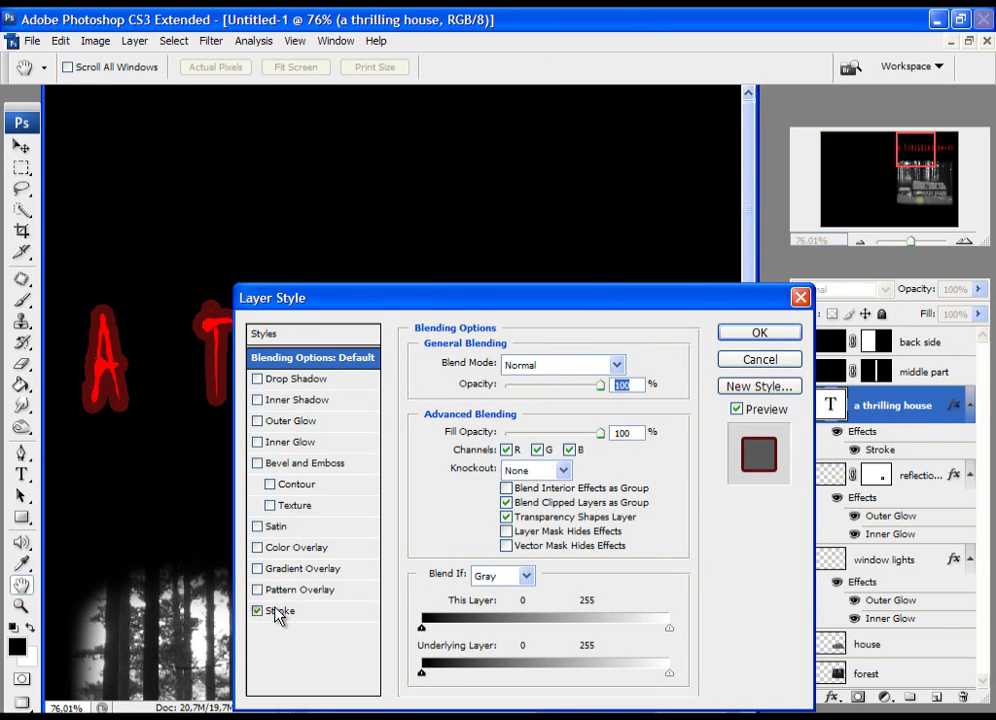
left_click(279, 612)
left_click_drag(493, 366, 487, 371)
mouse_move(605, 298)
left_mouse_down()
mouse_move(405, 445)
mouse_move(516, 320)
left_mouse_up()
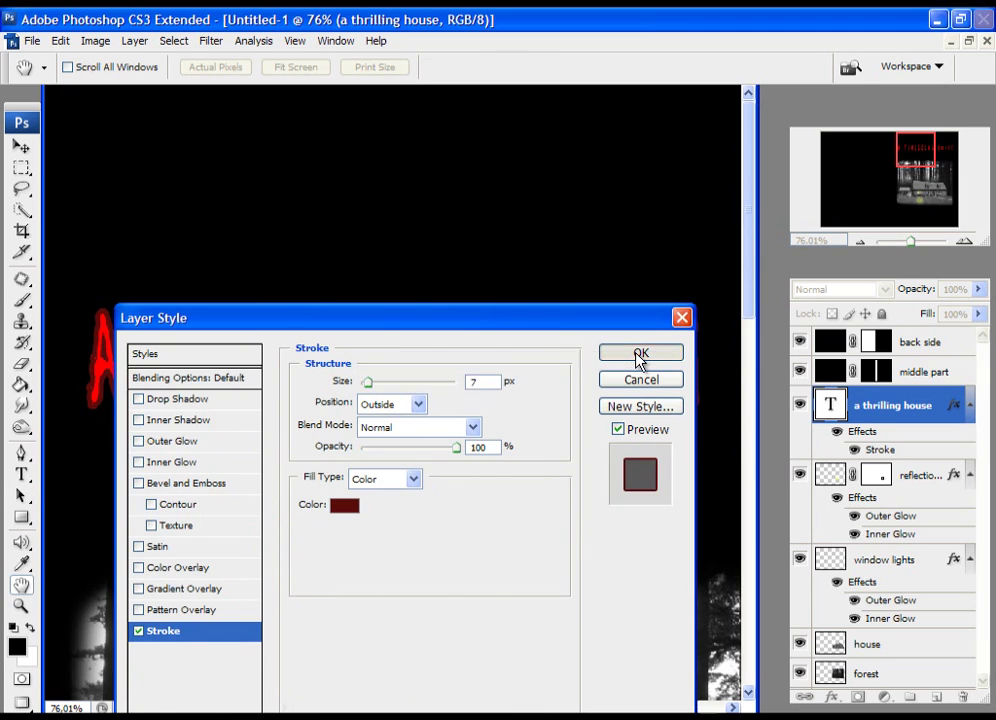
left_click(640, 356)
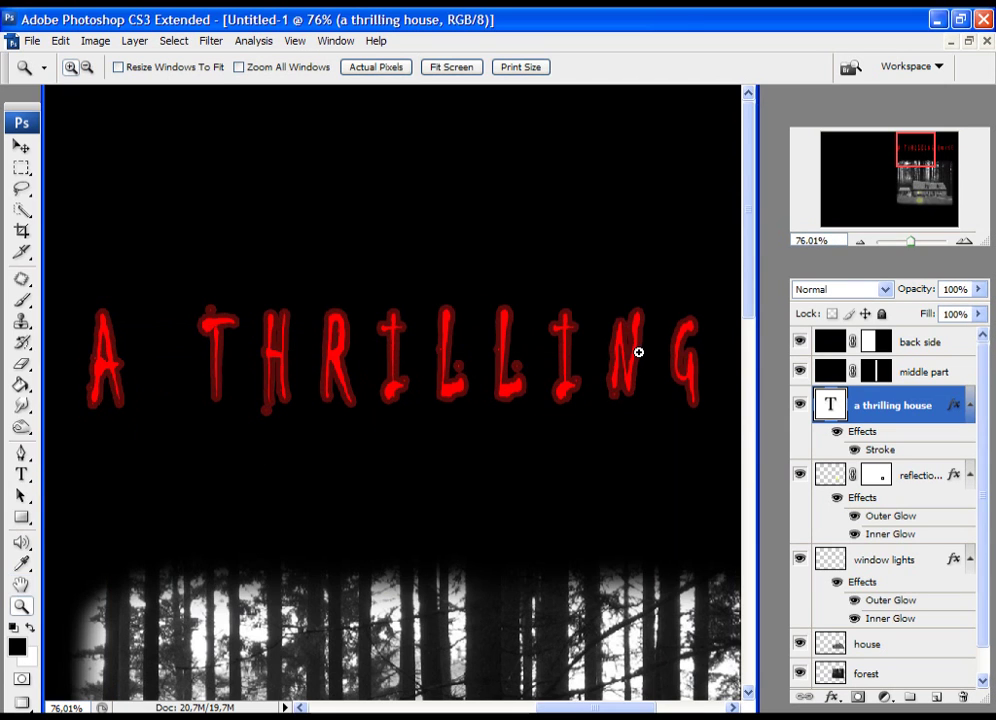
Rasterize the title's type layer
right_click(907, 408)
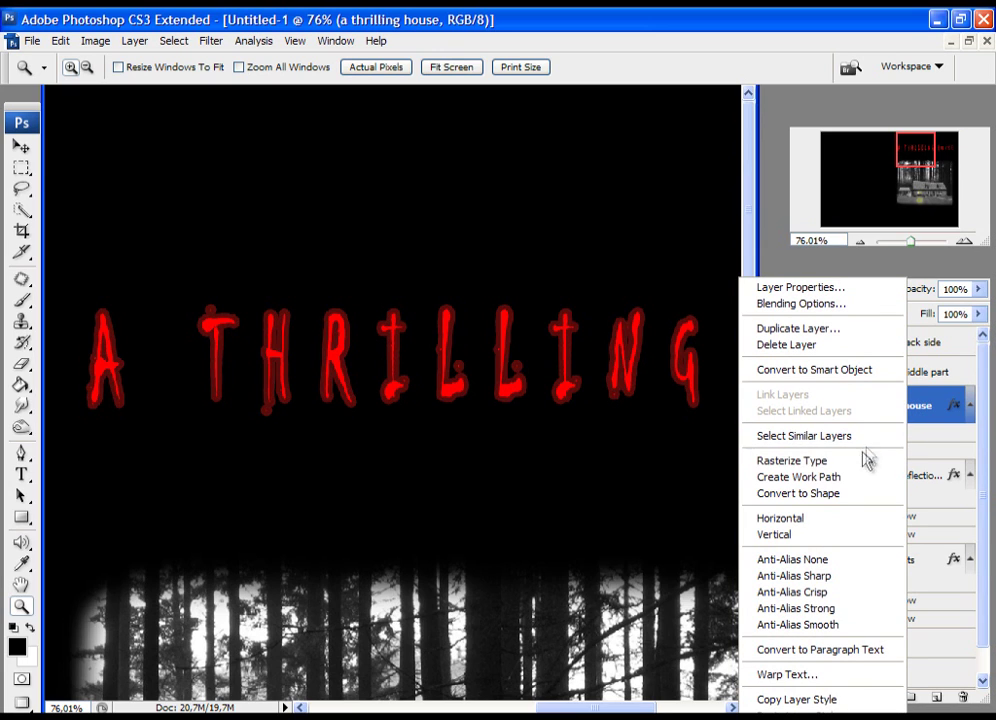
left_click(801, 462)
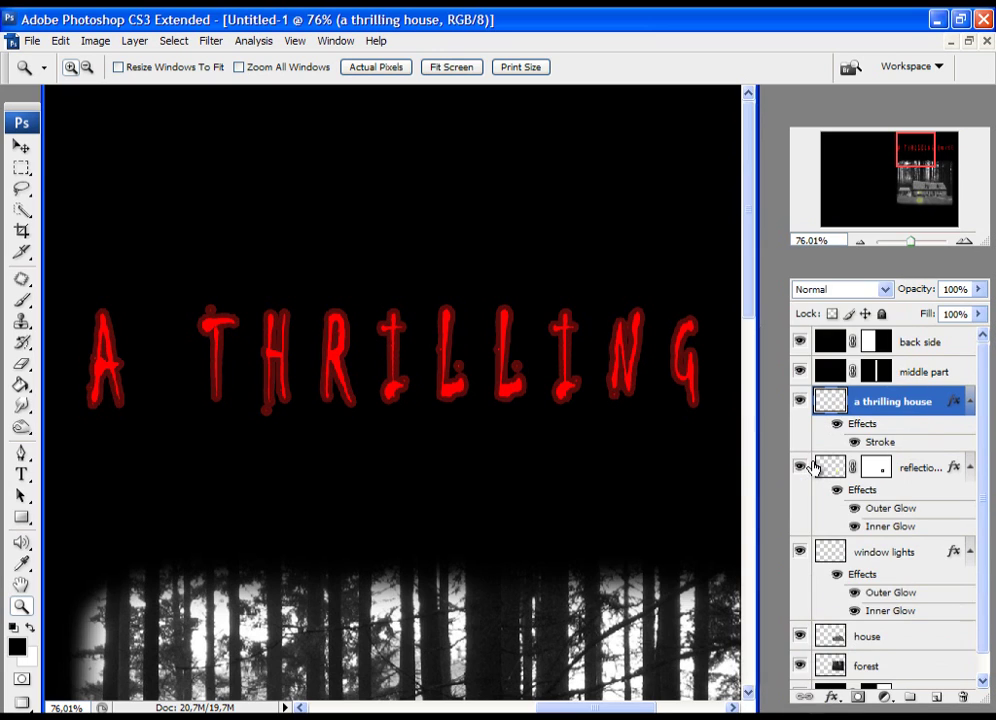
left_click(441, 69)
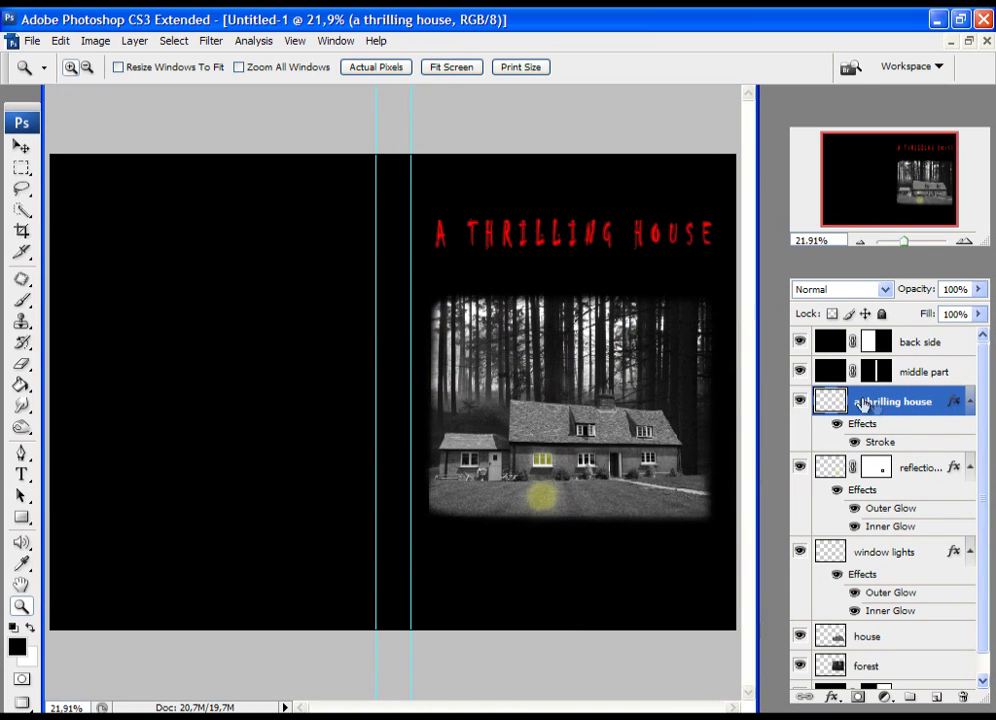
Stretch both ends of the title vertically with a Perspective transform, to a height of about 158%
left_click(60, 41)
left_click(158, 333)
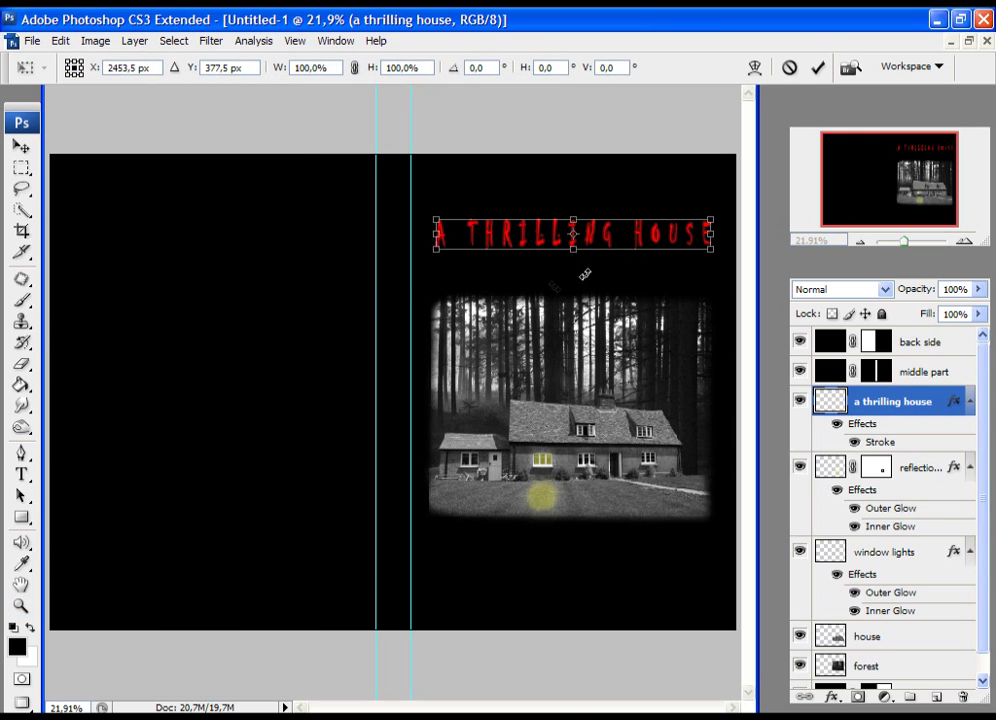
right_click(556, 246)
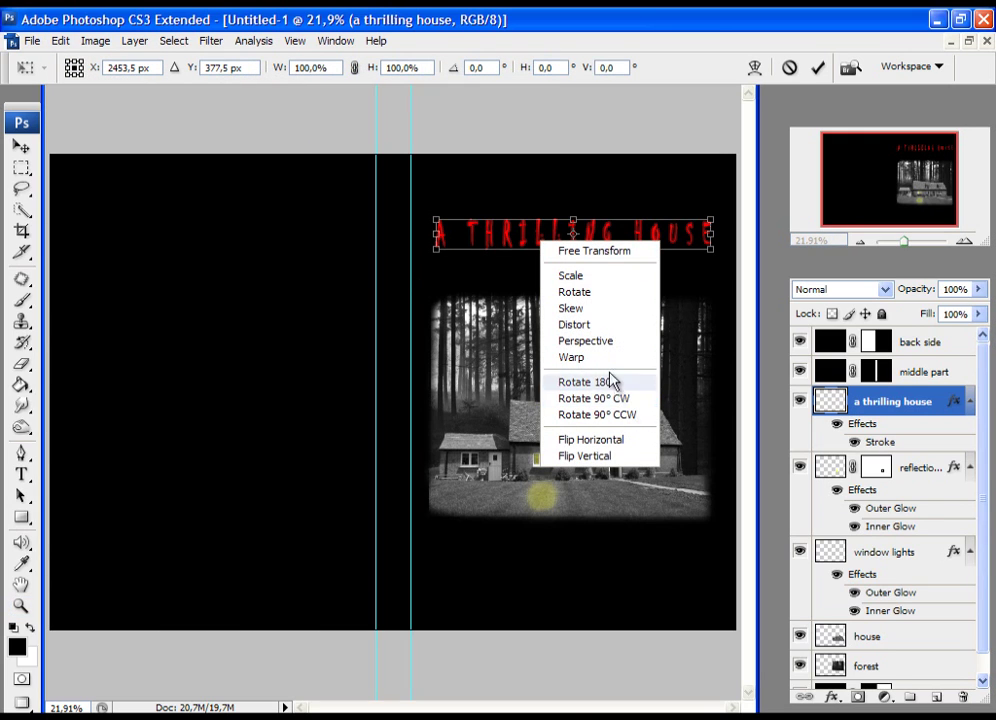
left_click(590, 341)
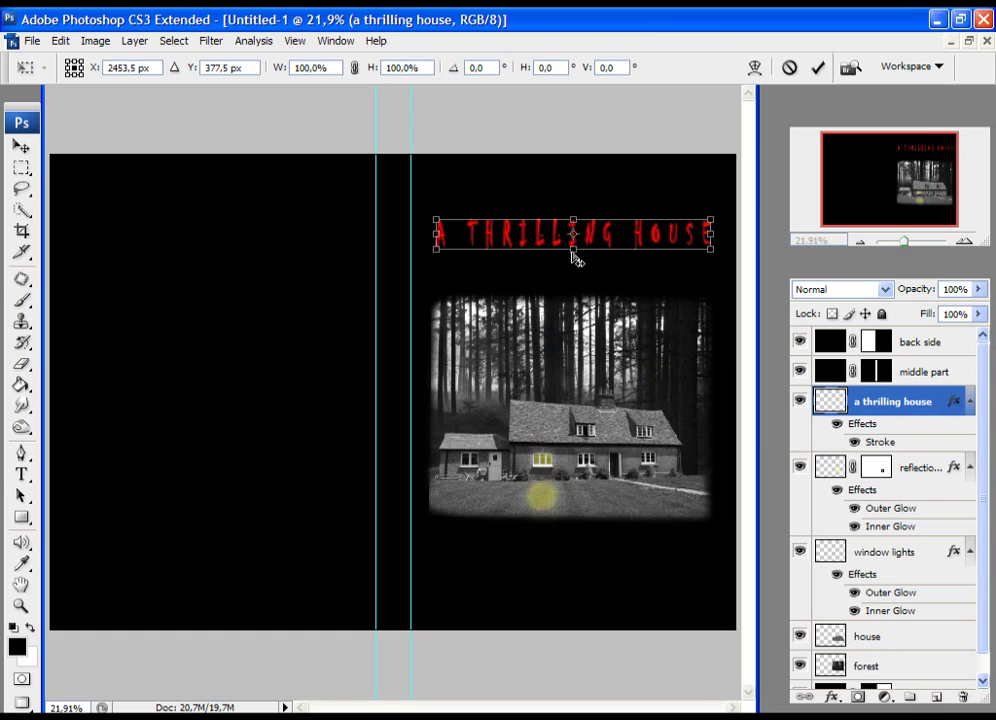
mouse_move(716, 256)
left_mouse_down()
mouse_move(714, 272)
mouse_move(715, 262)
left_mouse_up()
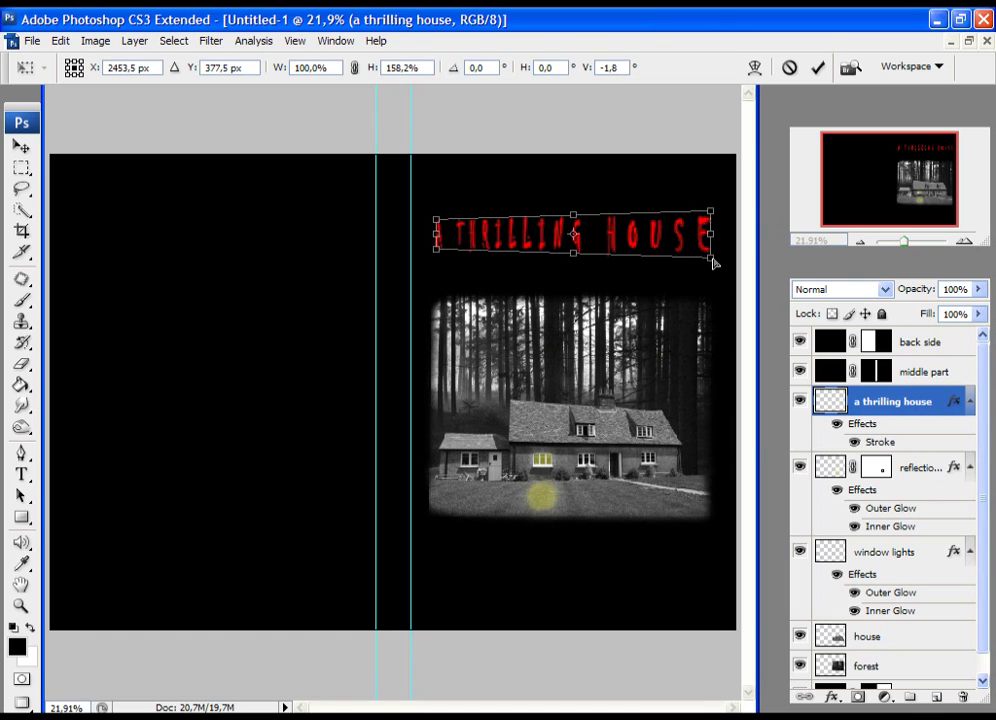
mouse_move(441, 258)
left_mouse_down()
mouse_move(441, 277)
mouse_move(445, 262)
left_mouse_up()
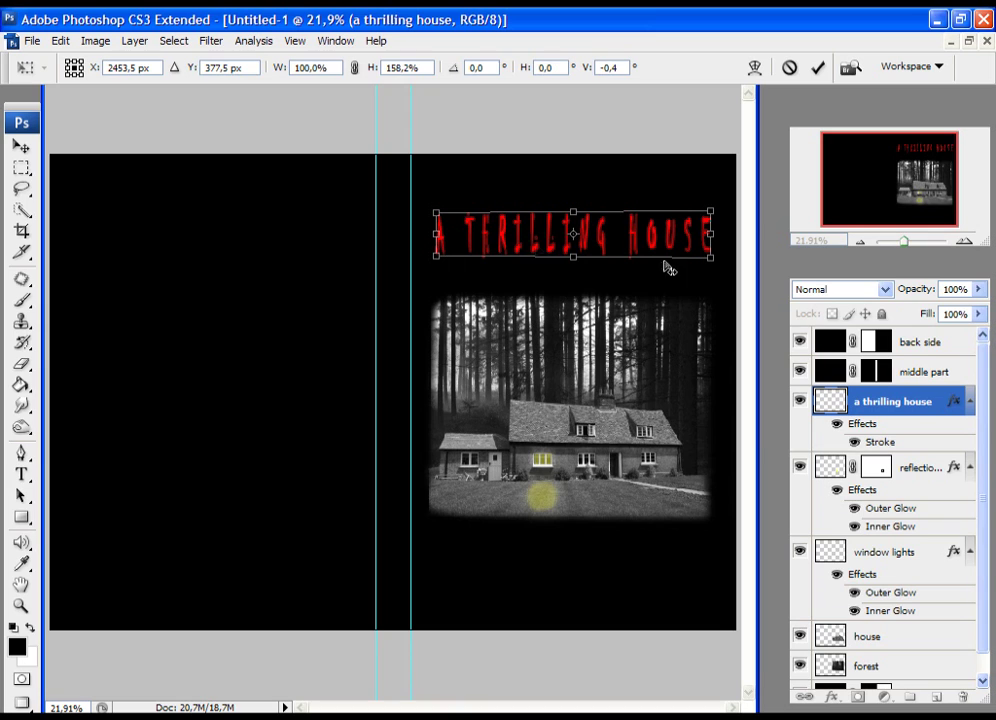
Scale the title slightly taller and a little narrower, and commit the transform
right_click(558, 245)
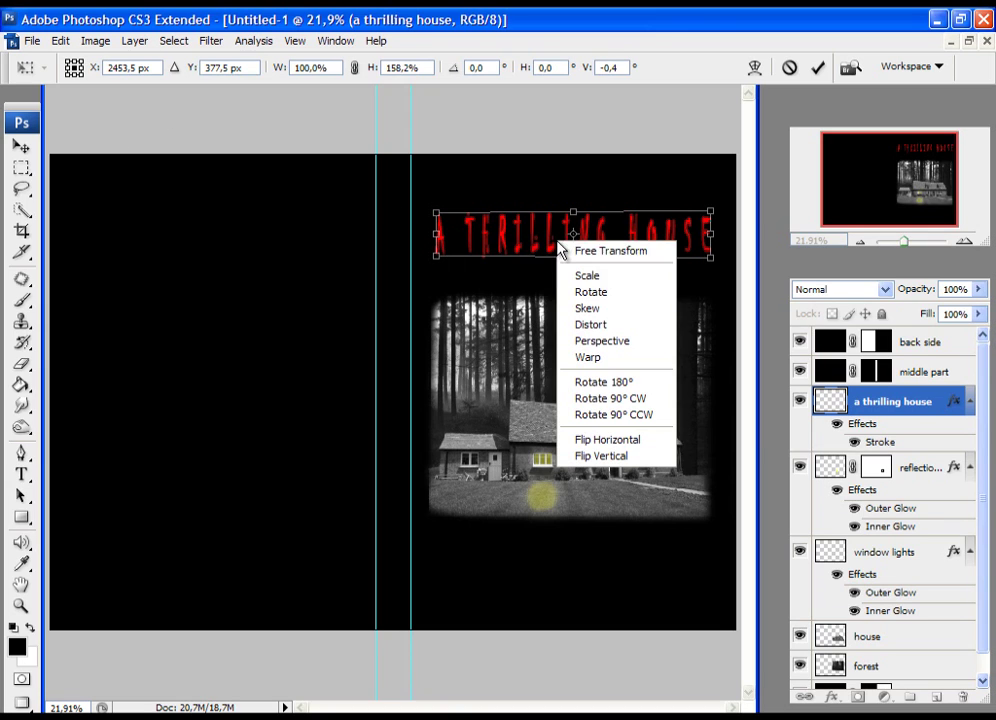
left_click(616, 276)
left_click_drag(571, 261, 572, 260)
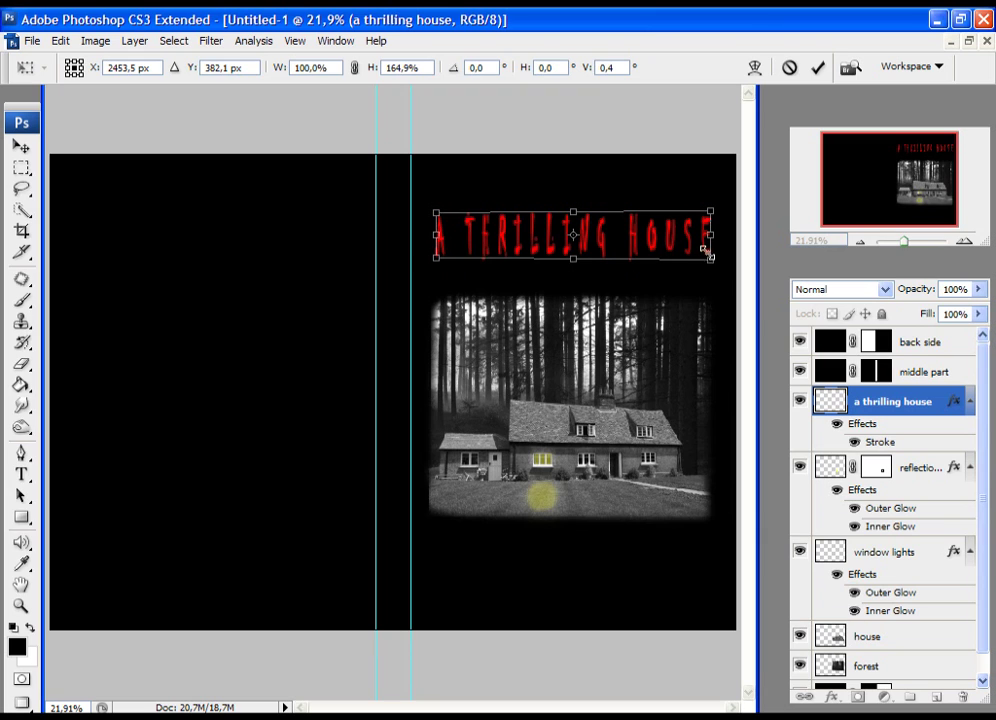
mouse_move(709, 258)
left_mouse_down()
mouse_move(720, 269)
mouse_move(703, 255)
left_mouse_up()
left_click(818, 67)
Warp the title so the middle of its lower edge bulges downward toward the forest, and commit the warp
key("z")
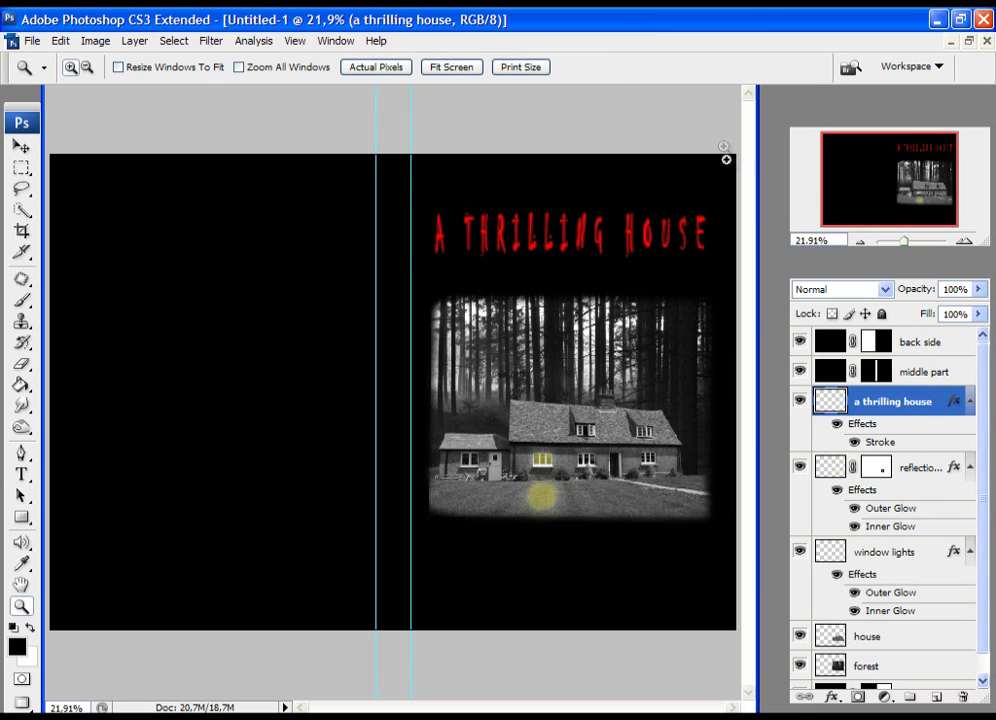
left_click_drag(421, 197, 719, 399)
left_click(60, 40)
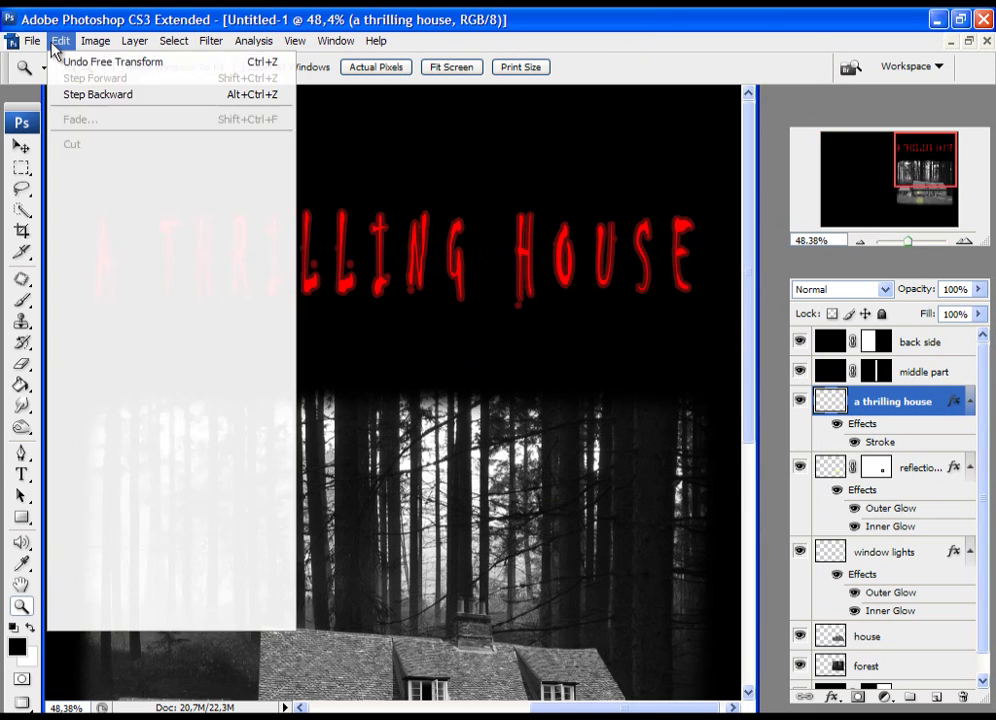
mouse_move(278, 354)
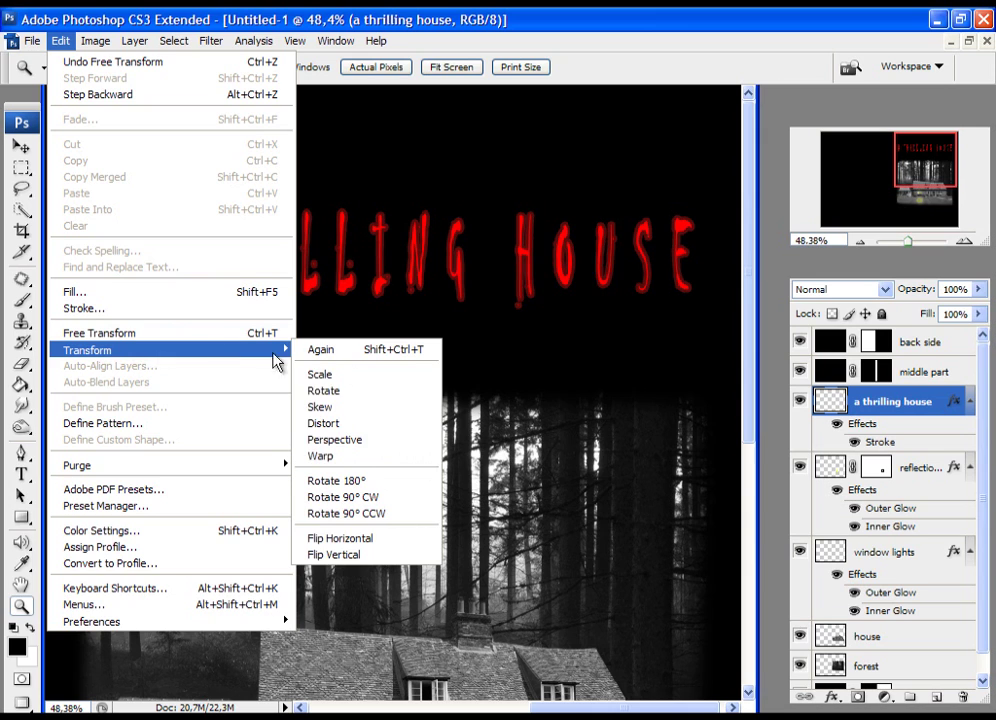
left_click(392, 457)
left_click_drag(494, 313, 502, 333)
left_click_drag(296, 309, 322, 334)
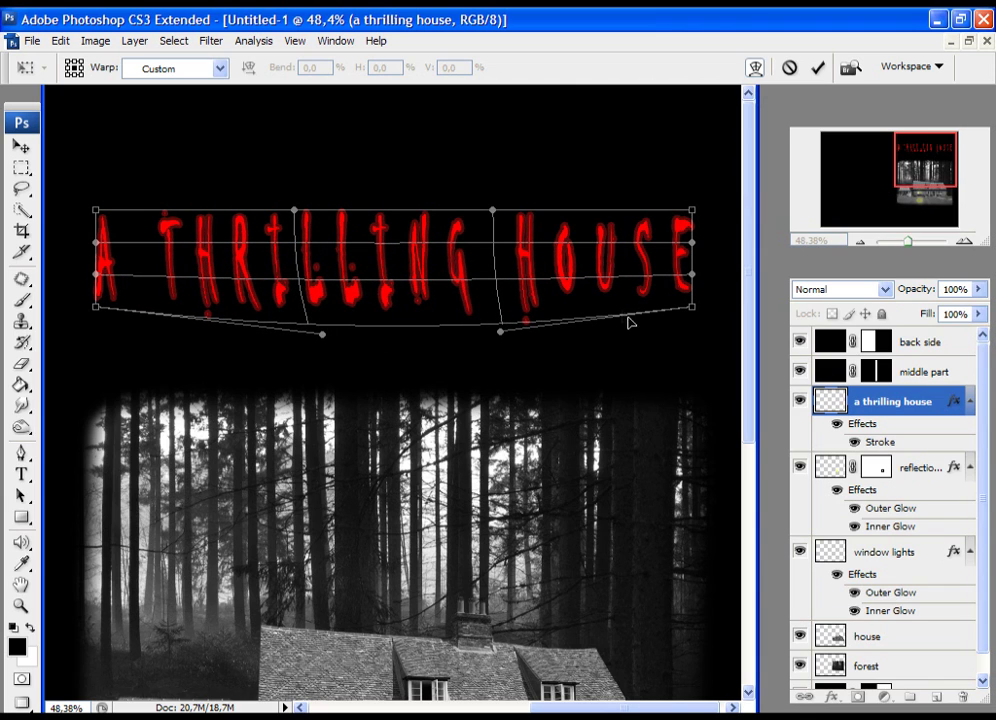
left_click(817, 70)
key("z")
key("ctrl+0")
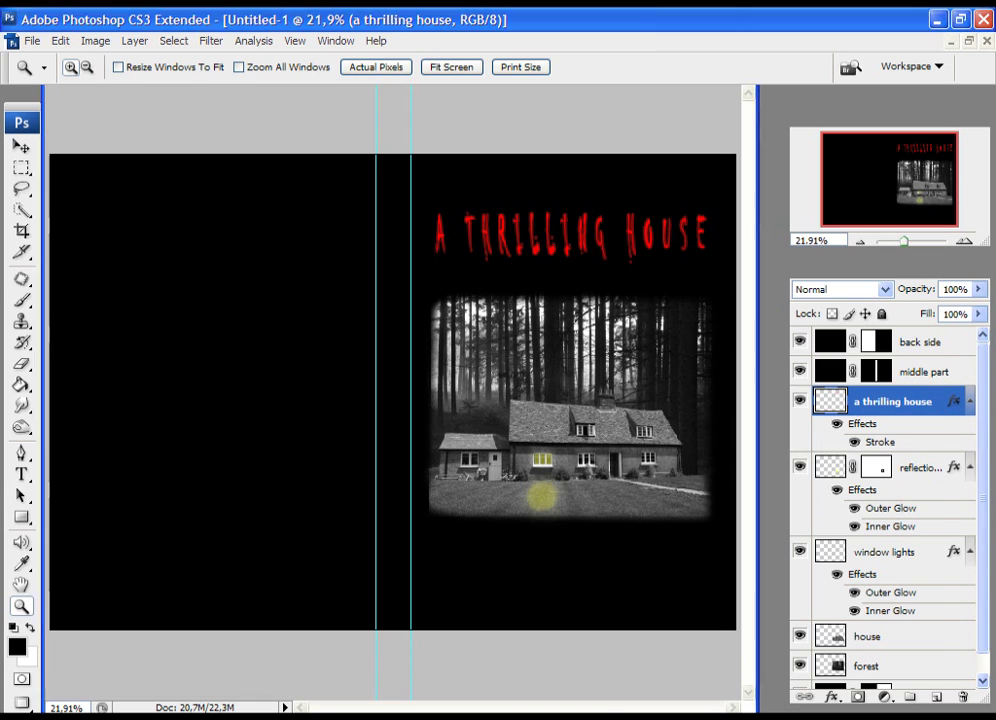
Copy the line "Don't risk your life with the arrival on the range of this house." from the plot file in Notepad
key("alt+Tab")
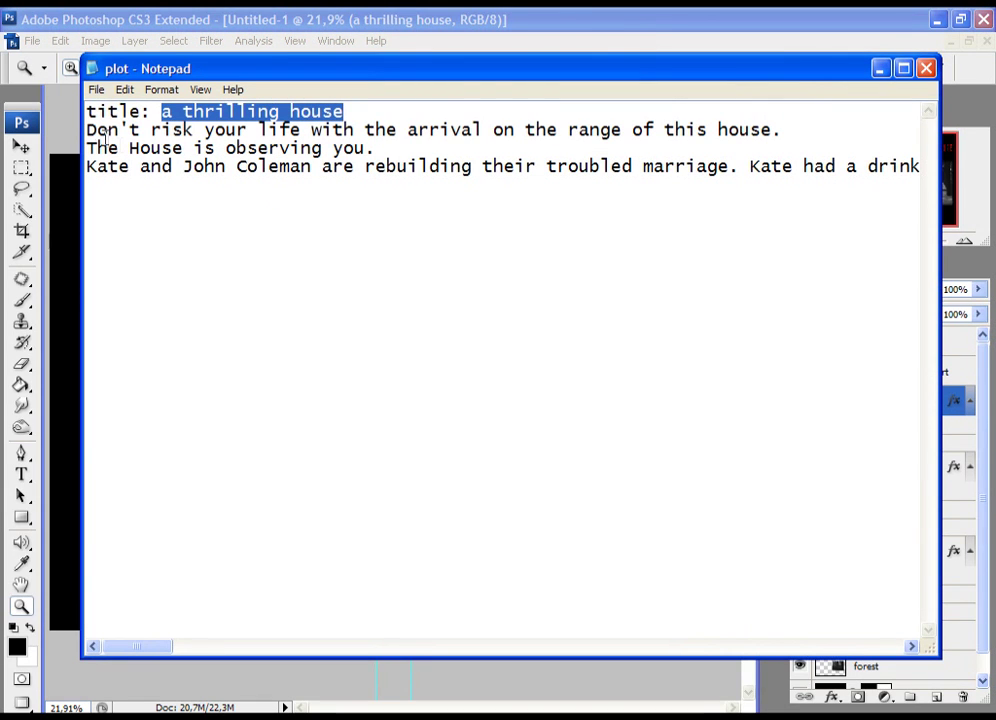
left_click_drag(87, 131, 789, 133)
right_click(717, 134)
left_click(745, 183)
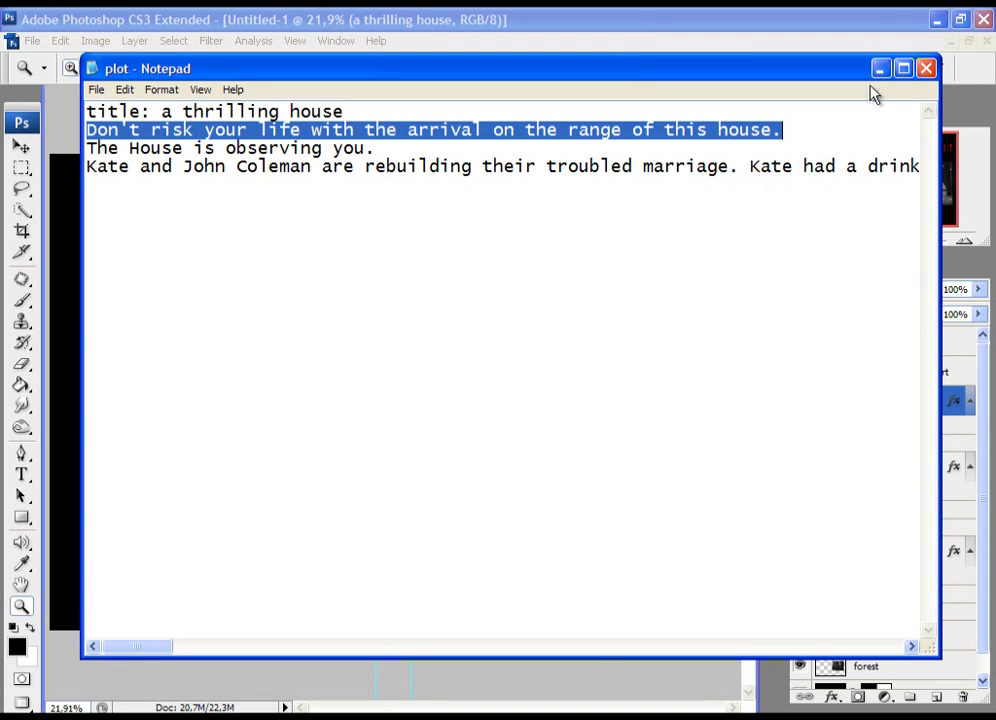
left_click(880, 68)
Paste the copied line as new horizontal text just below the house picture on the front cover
left_click(22, 474)
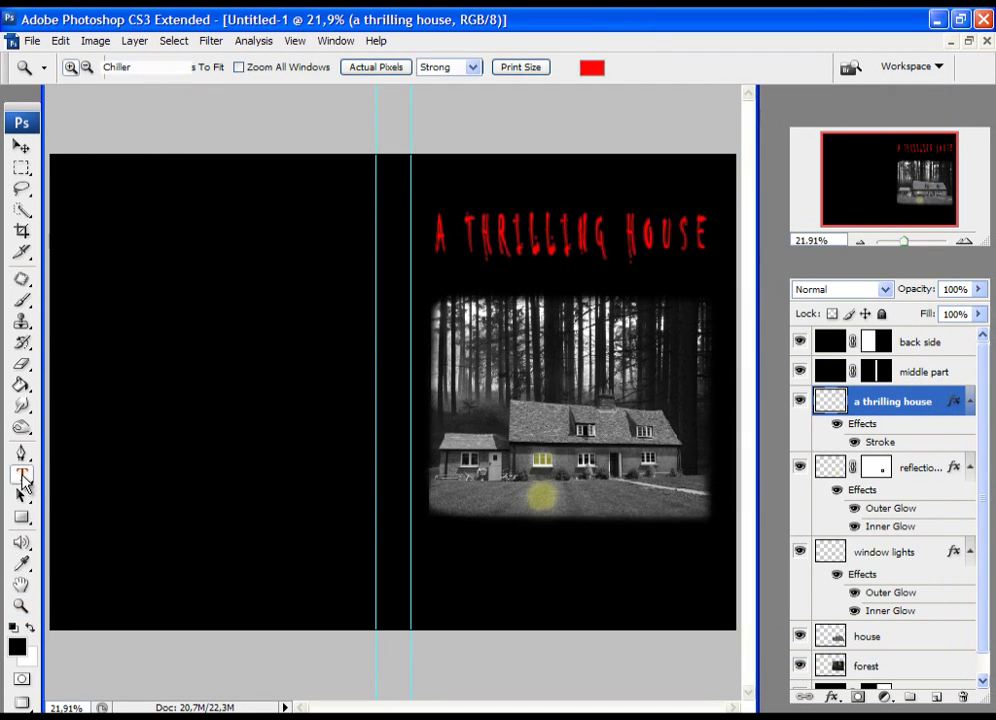
left_click(443, 537)
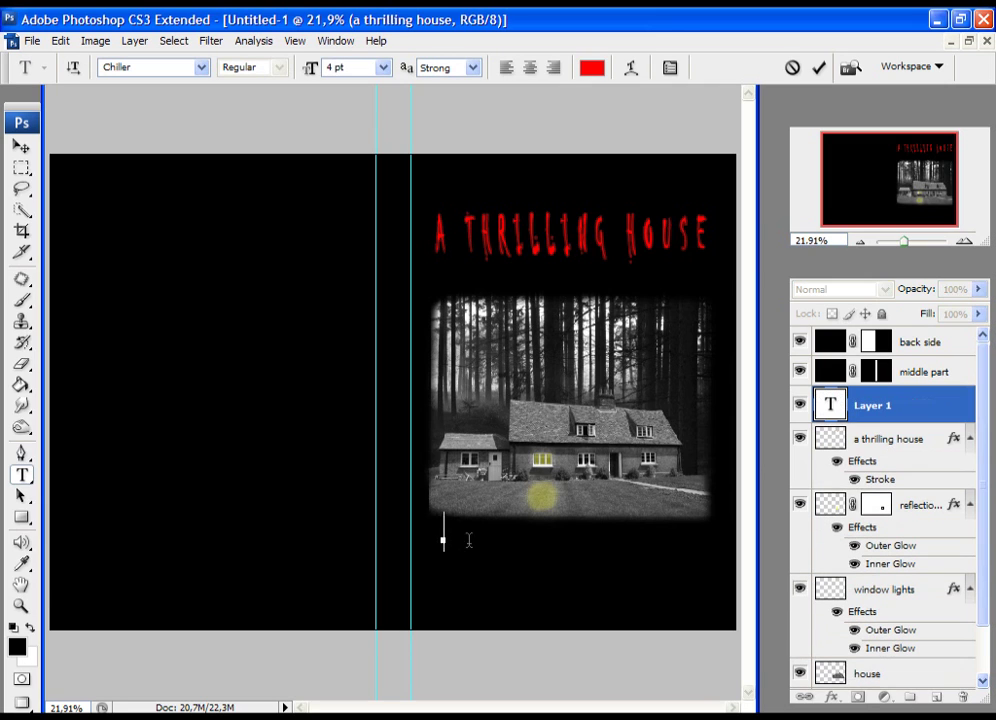
left_click(61, 41)
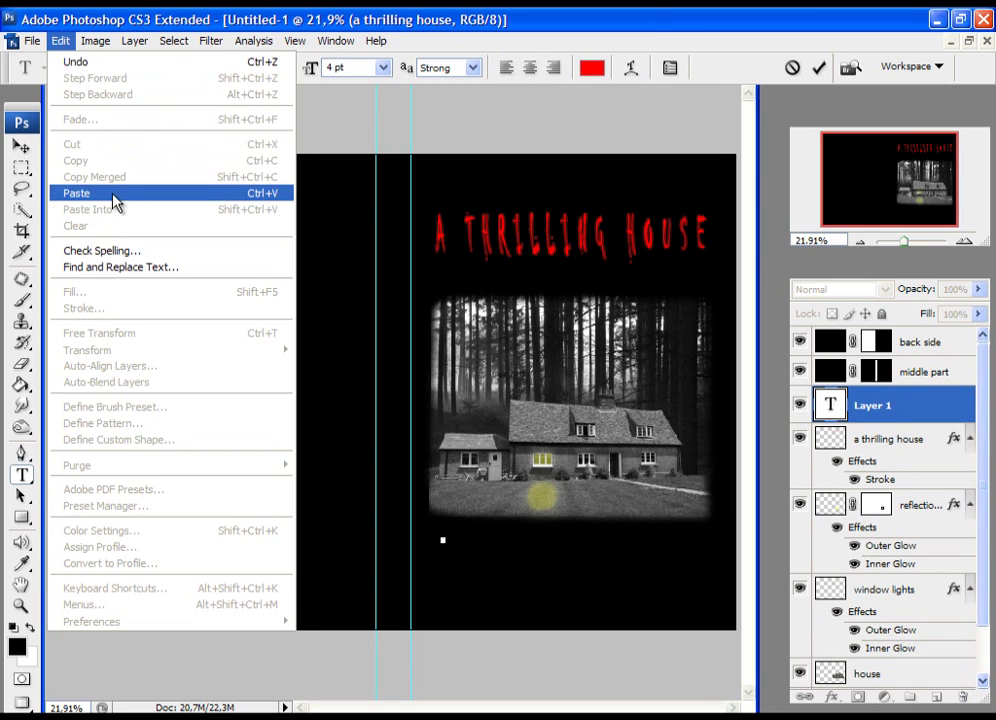
left_click(110, 194)
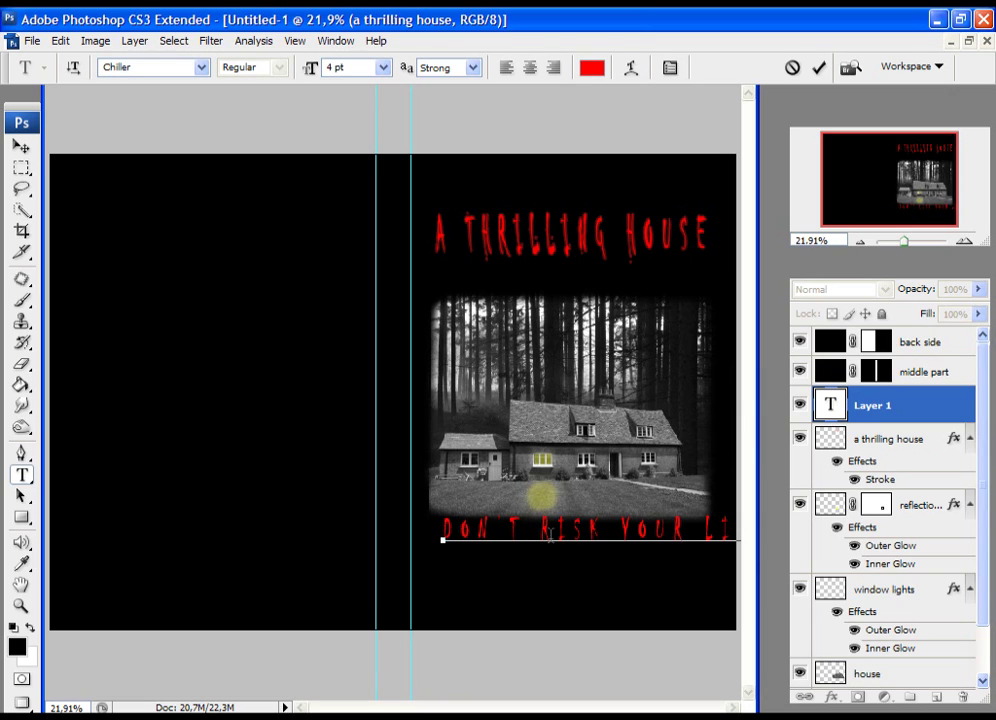
Color the whole pasted tagline white
key("ctrl")
key("ctrl+a")
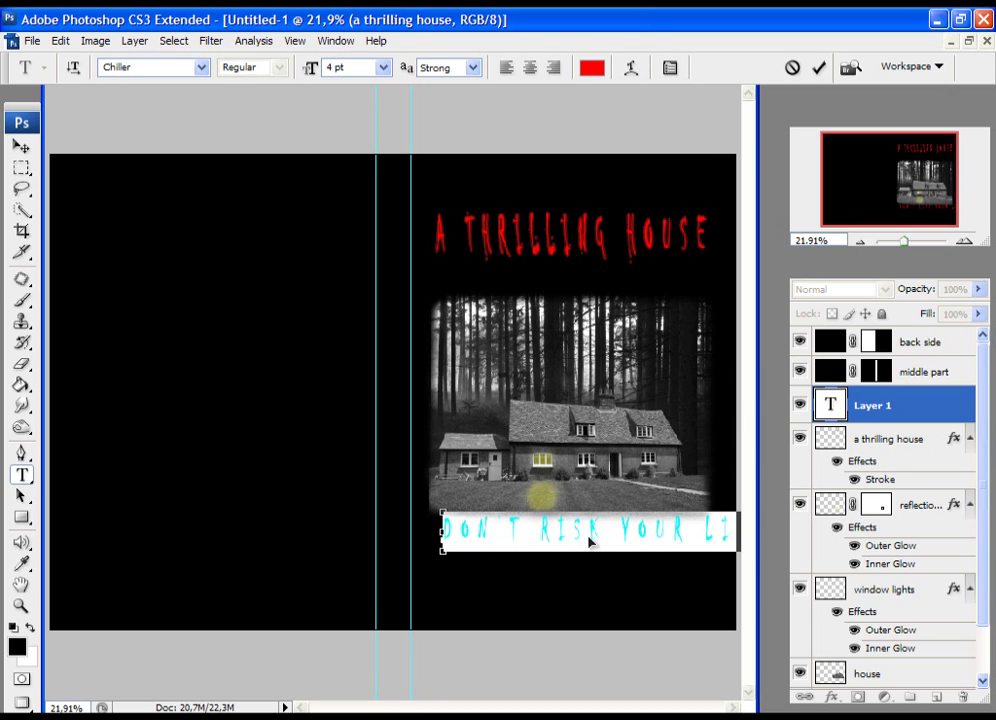
left_click(593, 69)
left_click_drag(562, 493, 313, 382)
left_click(820, 400)
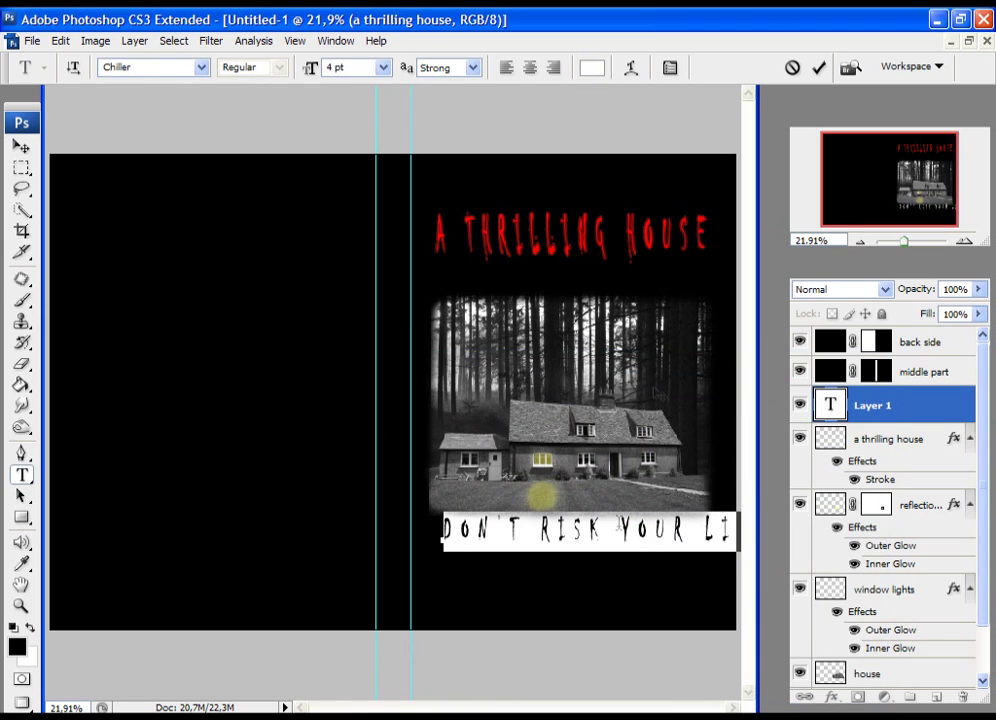
Set the tagline's font size to 2 pt and commit the text
double_click(333, 67)
type("2")
key("Return")
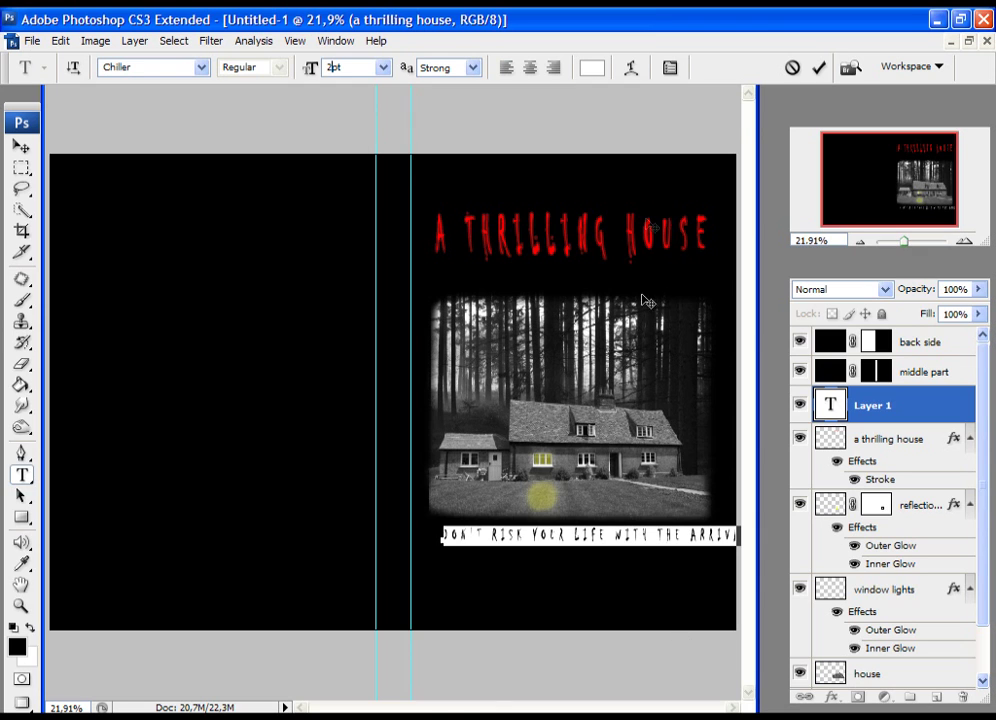
left_click(819, 67)
left_click(22, 607)
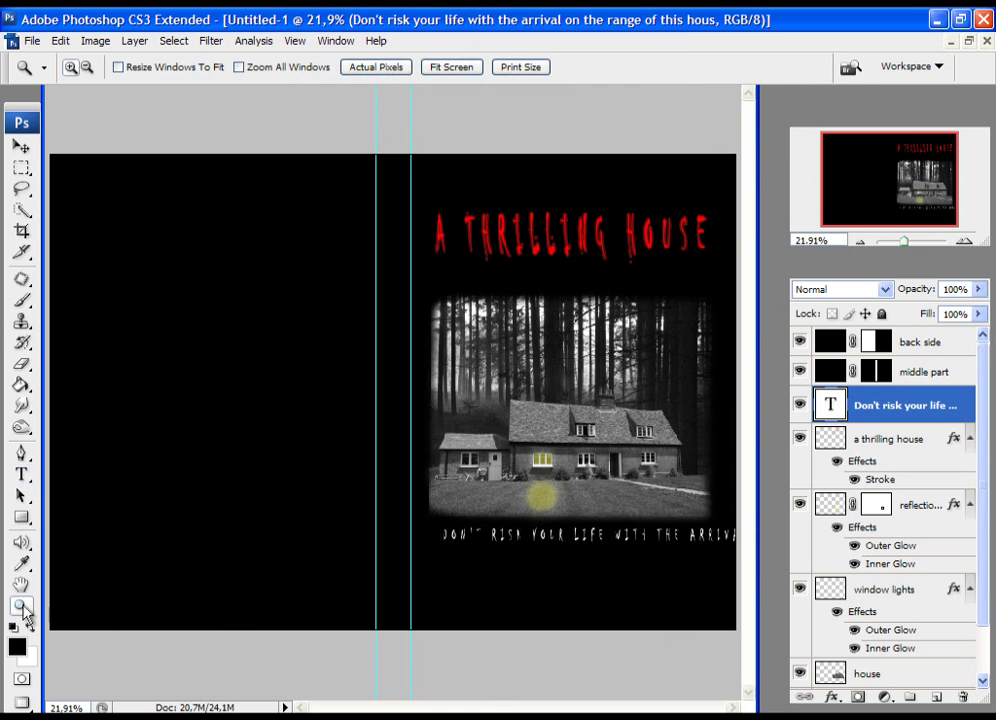
Move the white tagline lower, leaving a wider black gap beneath the house picture
left_click_drag(400, 498, 656, 590)
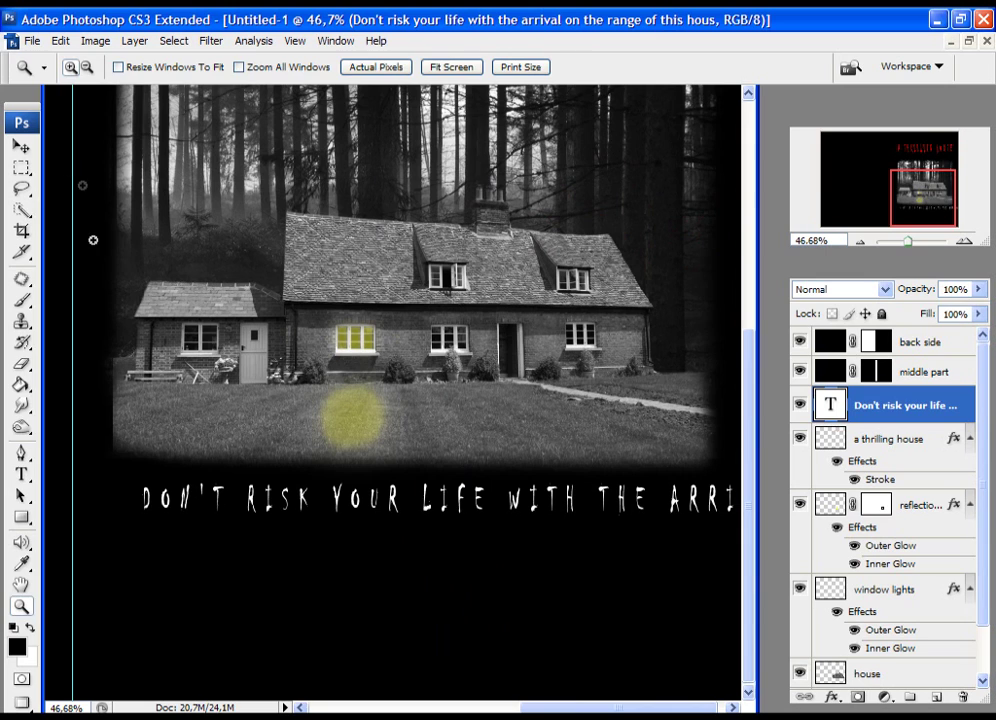
left_click(21, 146)
left_click_drag(298, 500, 275, 549)
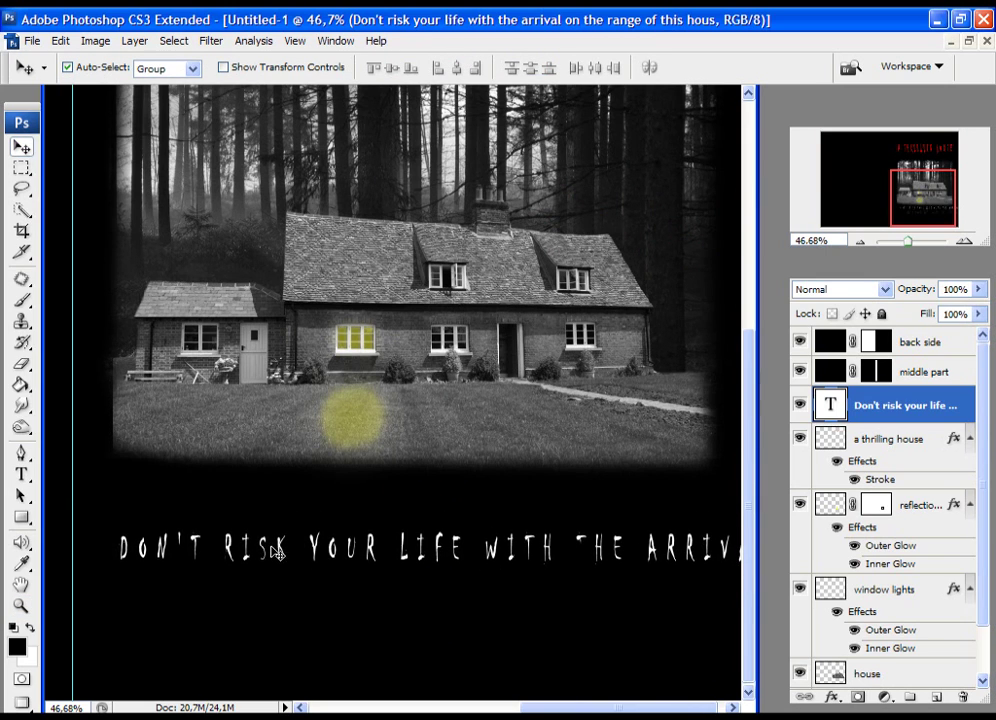
Break the tagline into two lines after "arrival", so the second line starts with "on the range of this house."
double_click(830, 406)
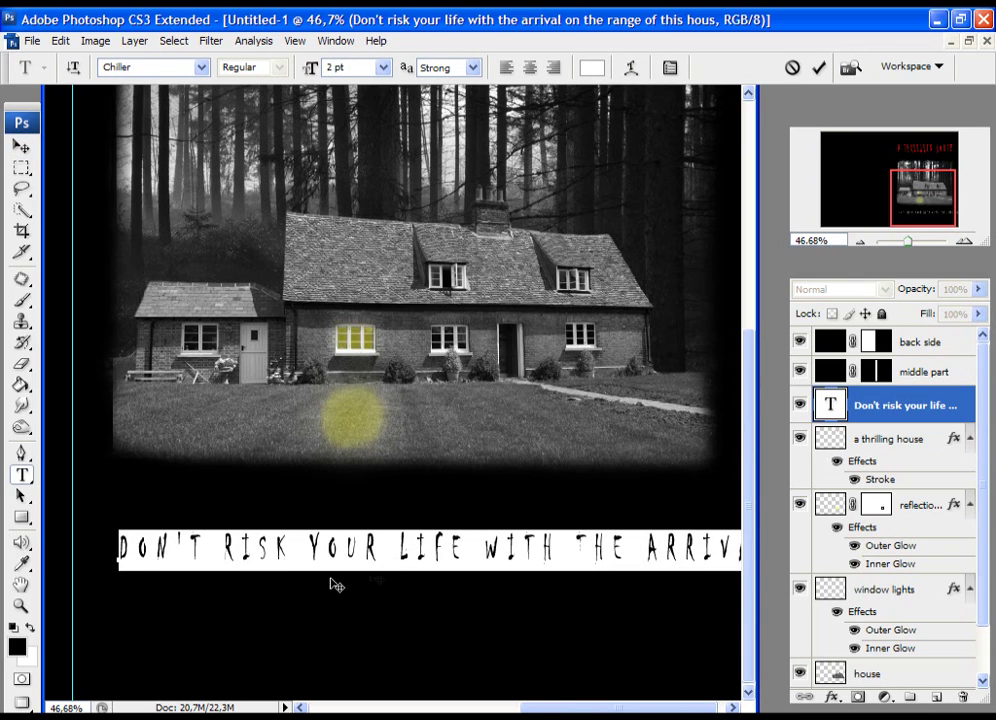
key("ctrl+plus")
left_click(127, 628)
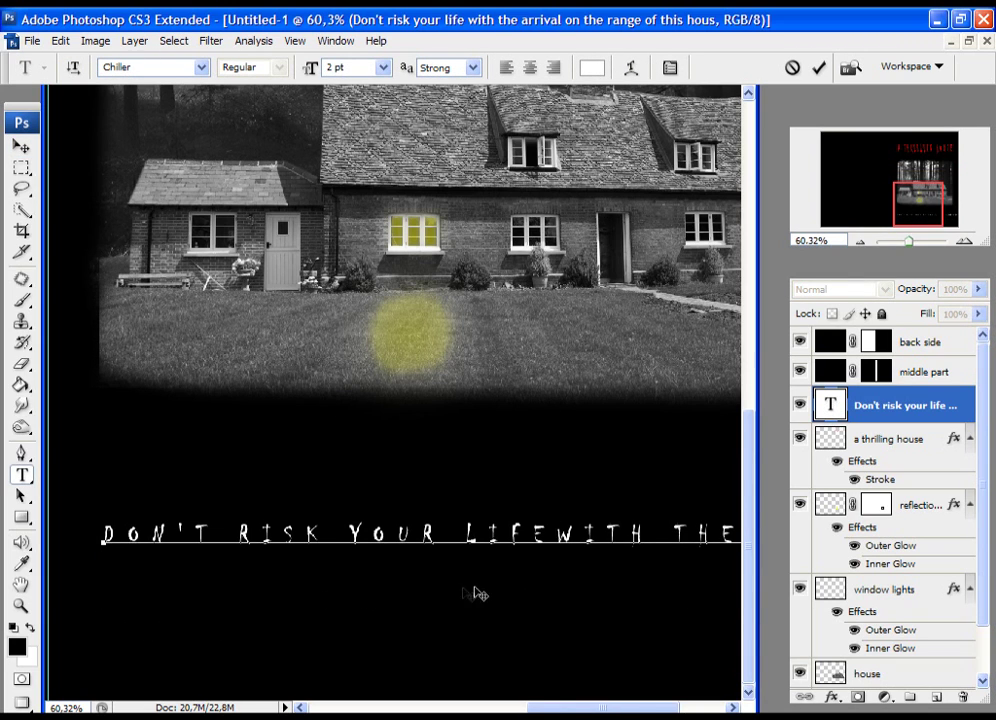
left_click(683, 529)
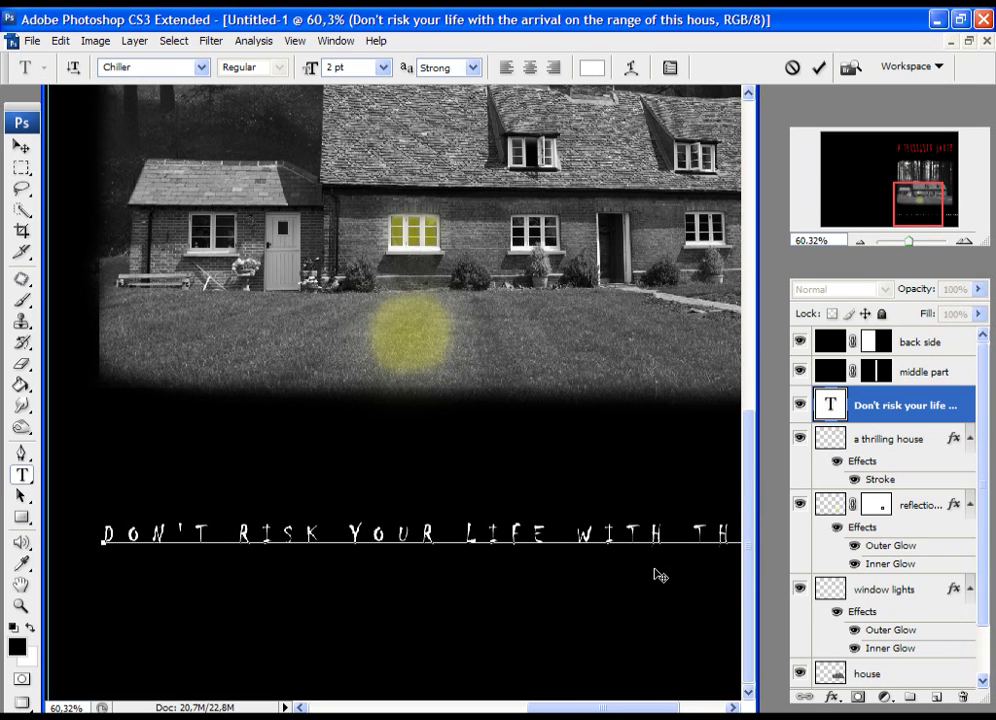
left_click_drag(497, 709, 611, 703)
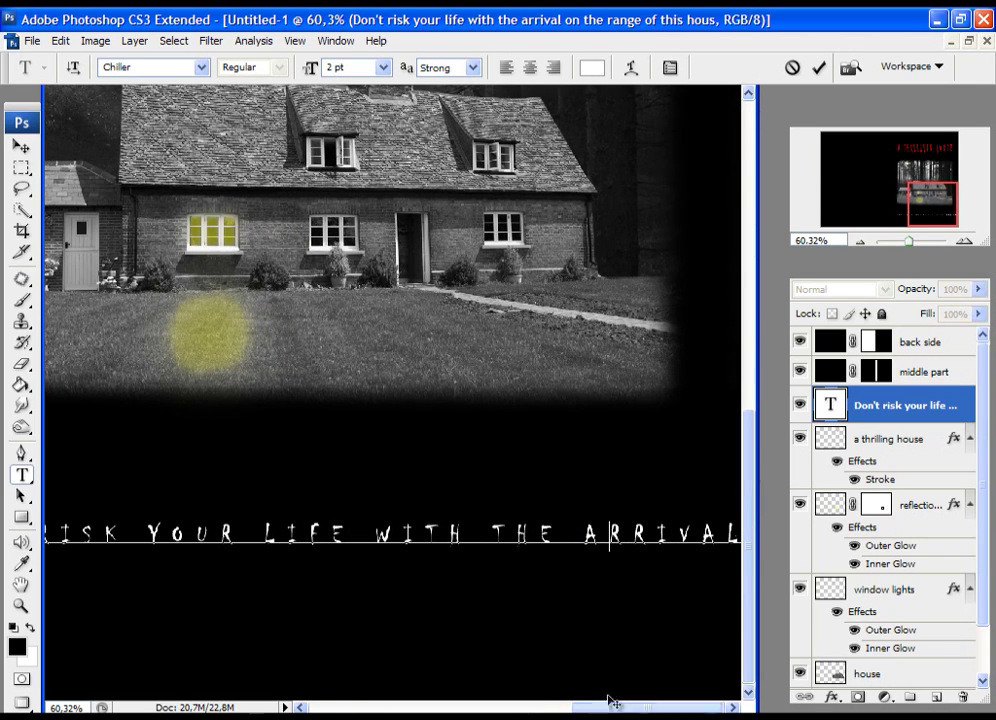
key("BackSpace")
key("Return")
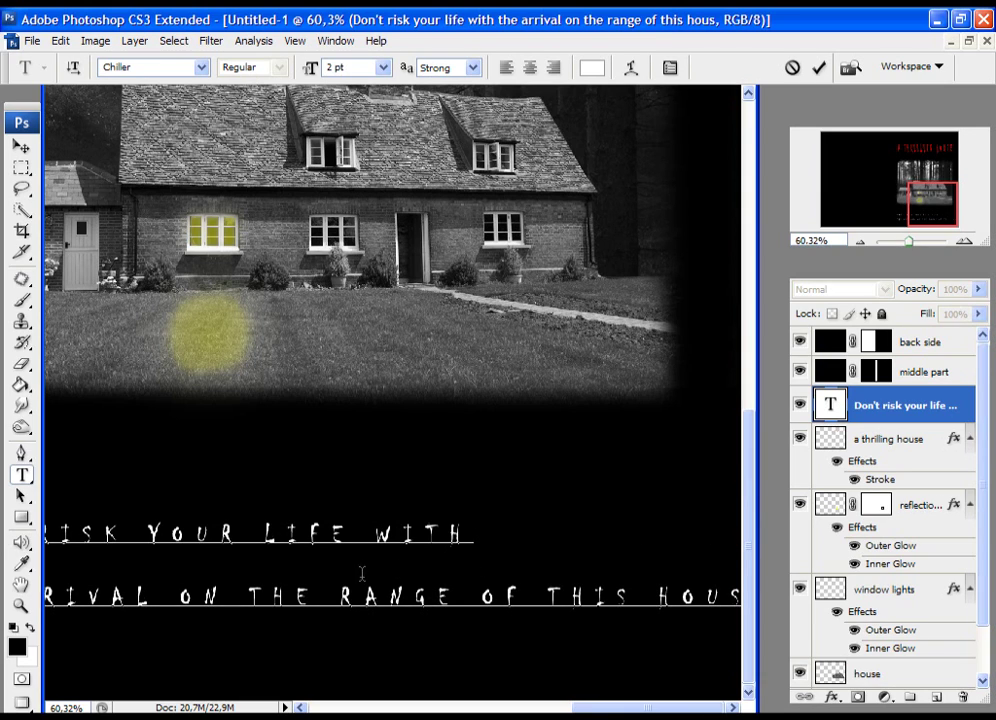
key("BackSpace")
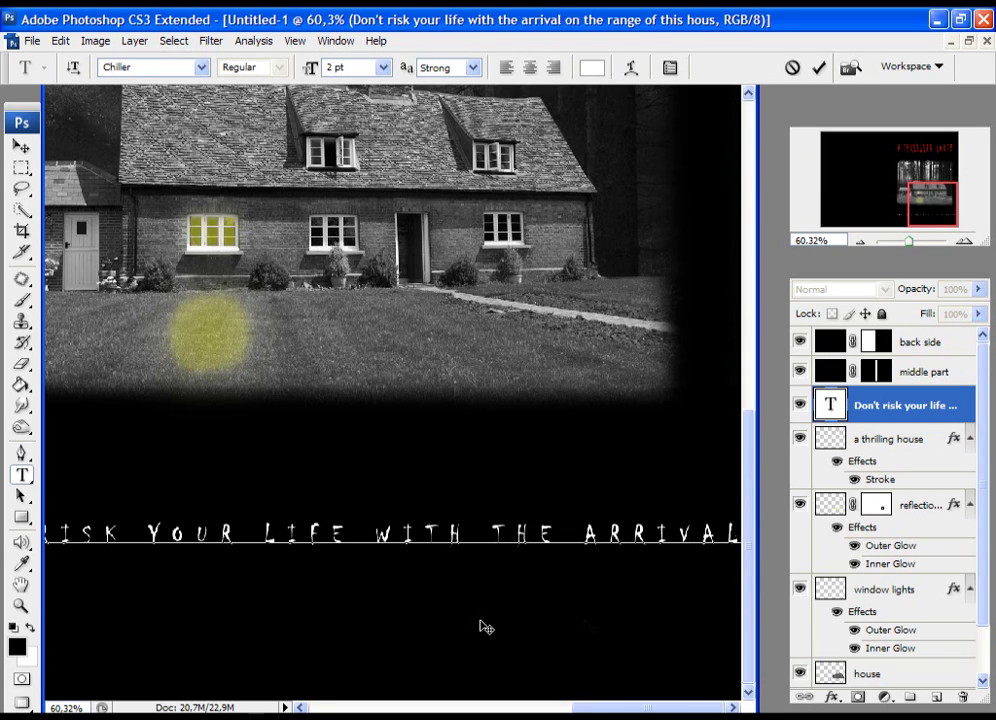
key("Right")
key("Return")
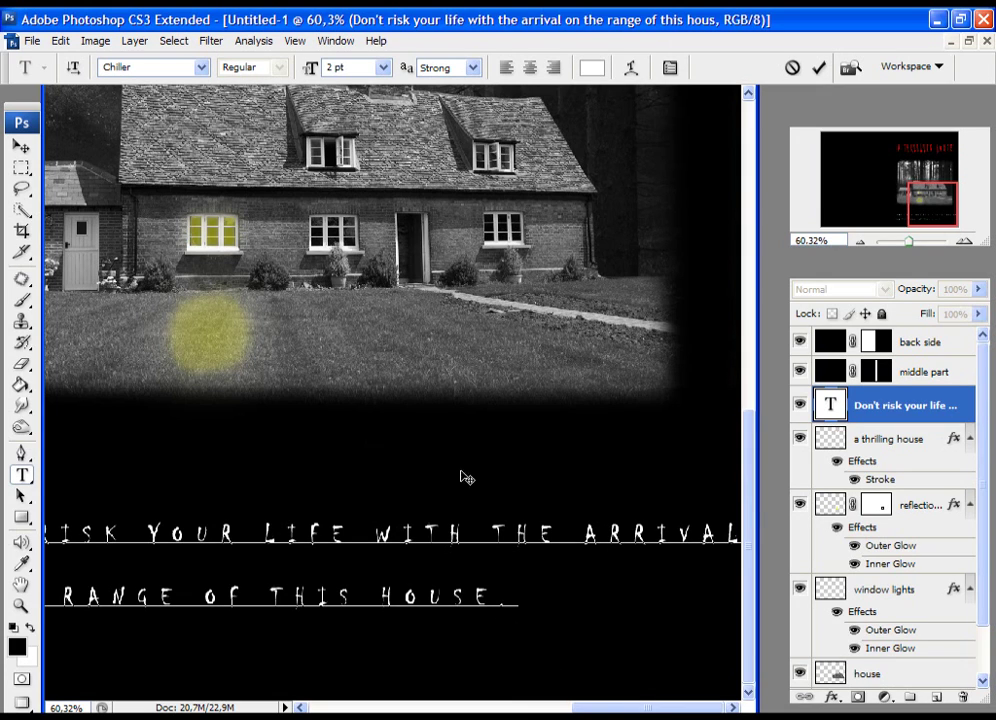
Set the whole tagline's vertical scale to 1000% and its leading to 25 pt, and commit the text
key("ctrl+a")
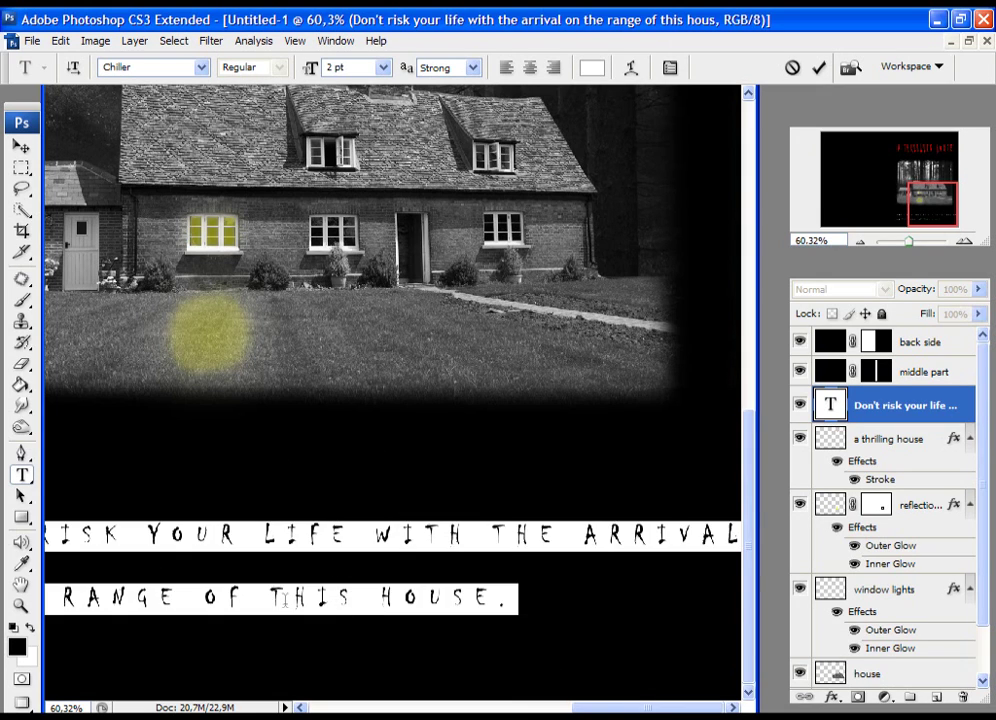
left_click(669, 70)
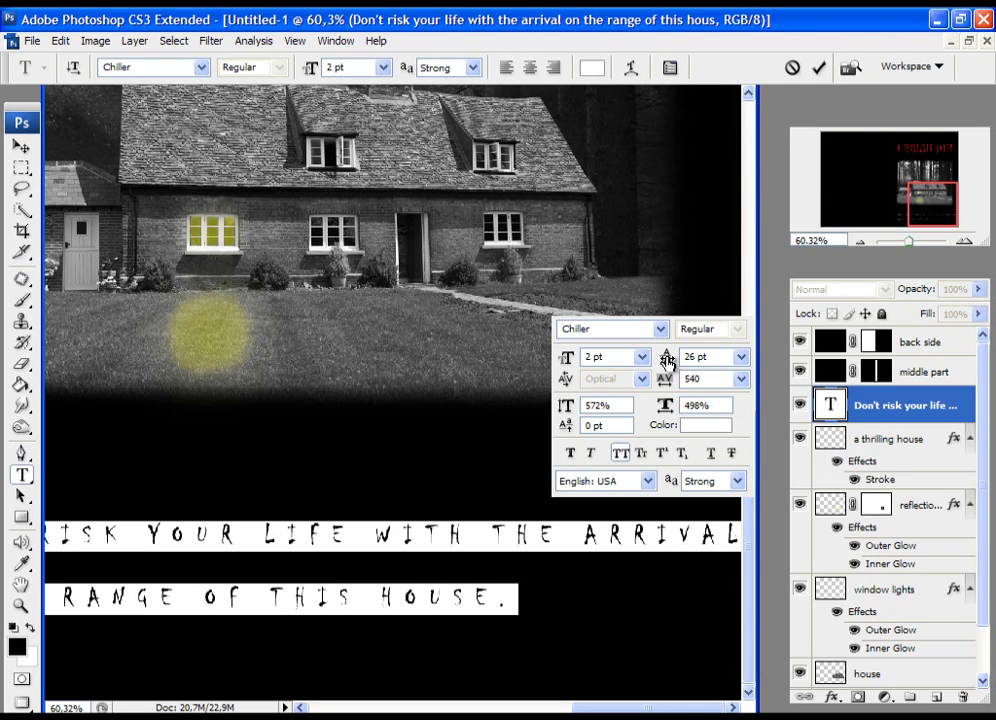
left_click_drag(664, 362, 662, 376)
left_click_drag(566, 406, 909, 402)
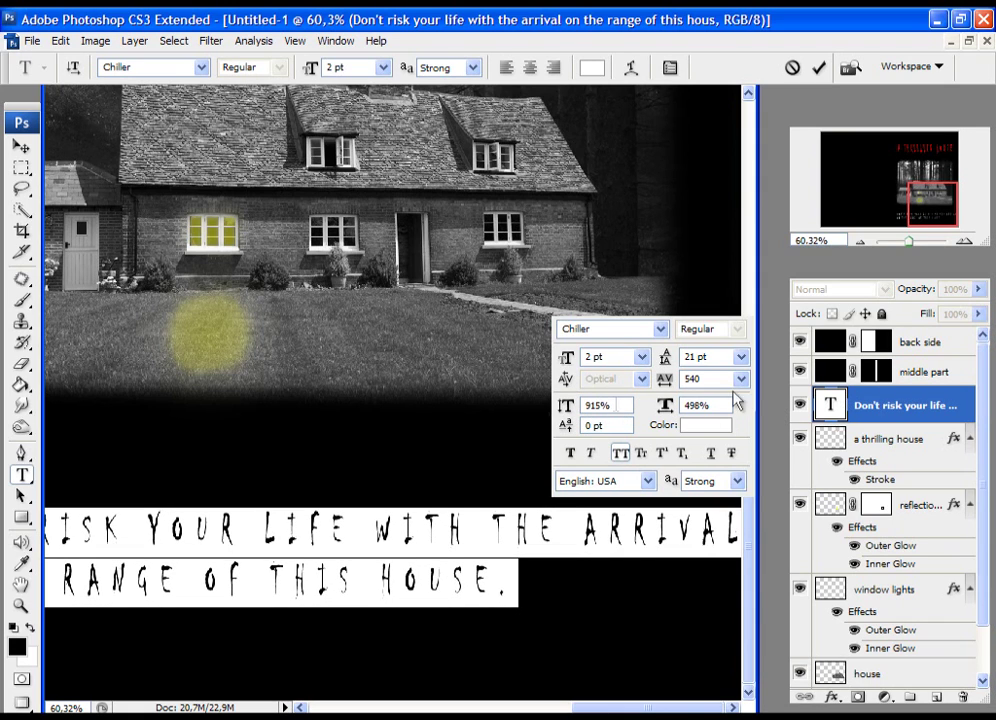
left_click_drag(565, 413, 668, 362)
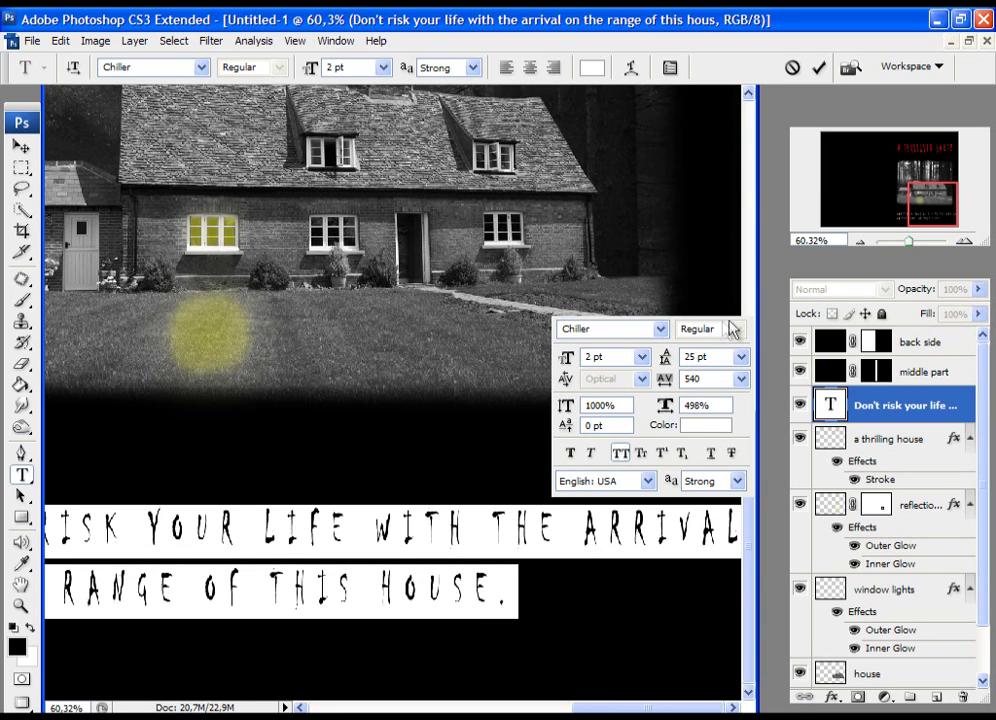
left_click(818, 68)
Shift the two-line tagline slightly up and to the left beneath the house picture
key("z")
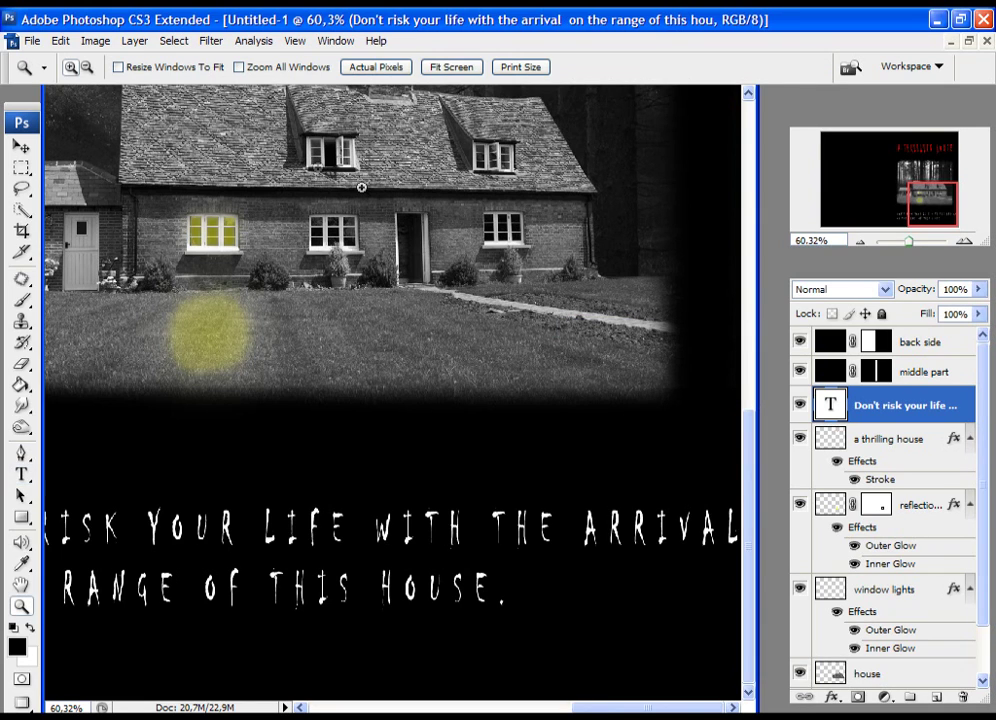
left_click(463, 68)
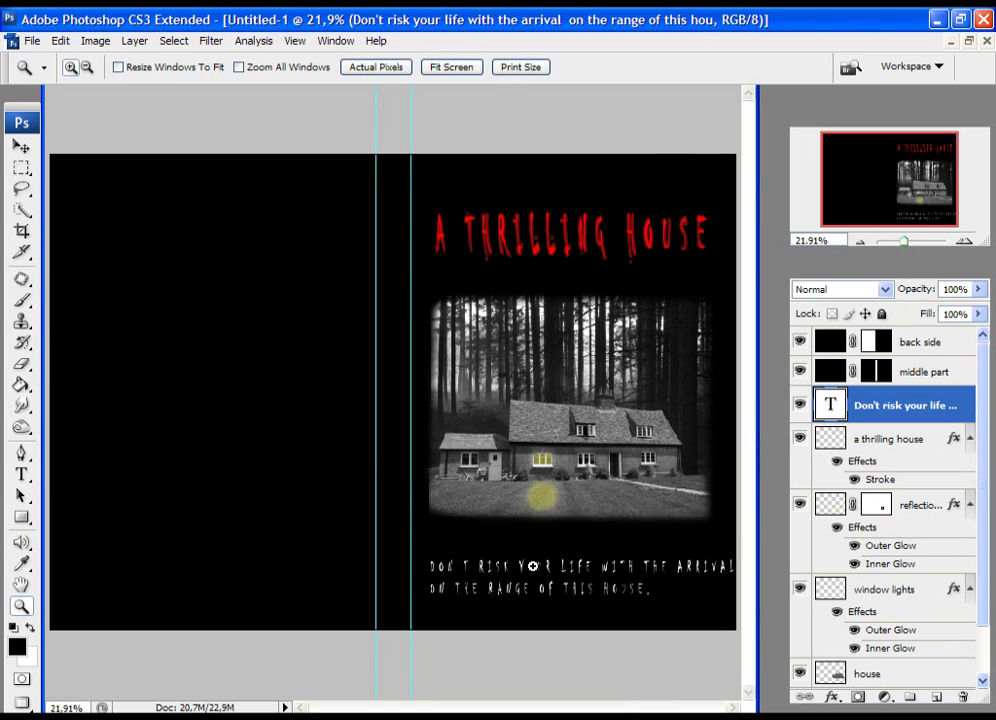
left_click(21, 146)
mouse_move(540, 566)
left_mouse_down()
mouse_move(527, 566)
mouse_move(534, 558)
left_mouse_up()
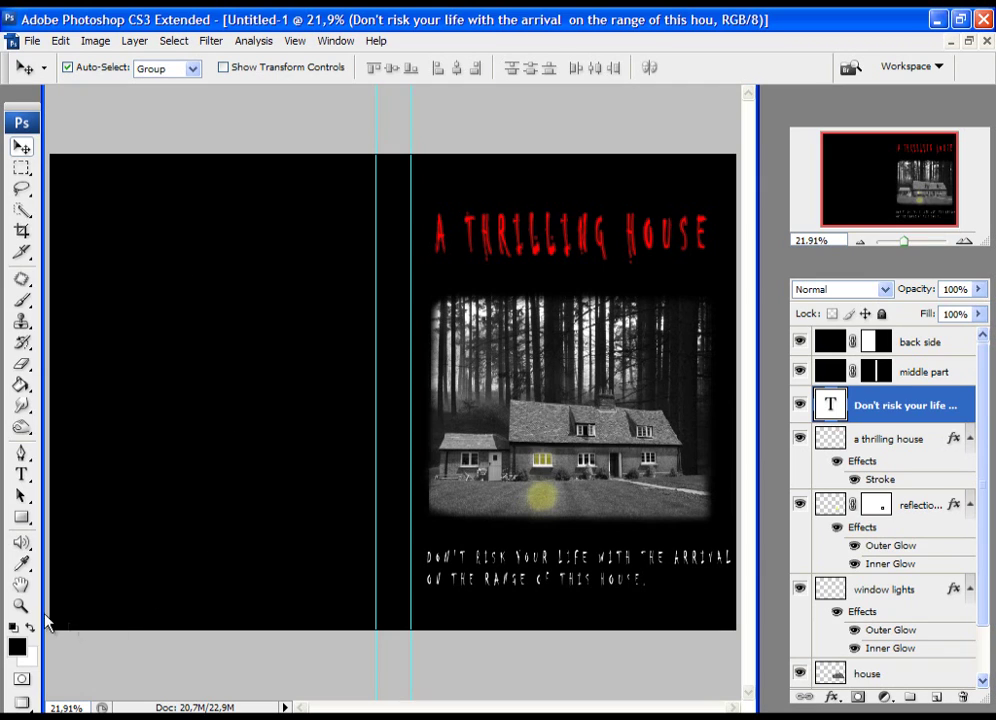
Enclose the tagline in double quotation marks at its beginning and end
double_click(826, 408)
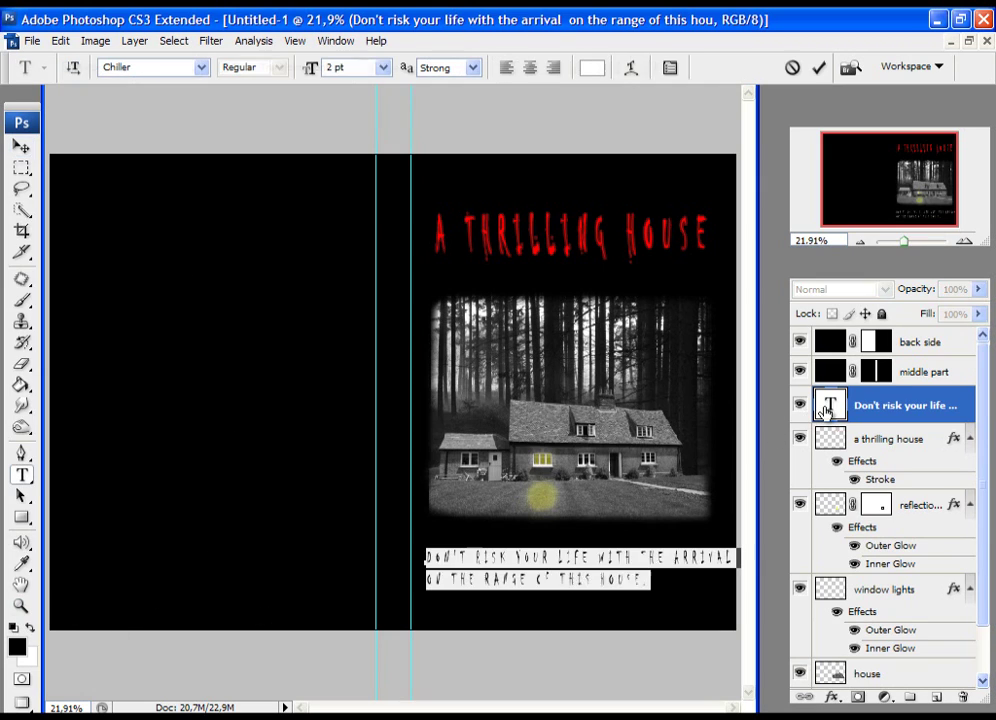
left_click(427, 551)
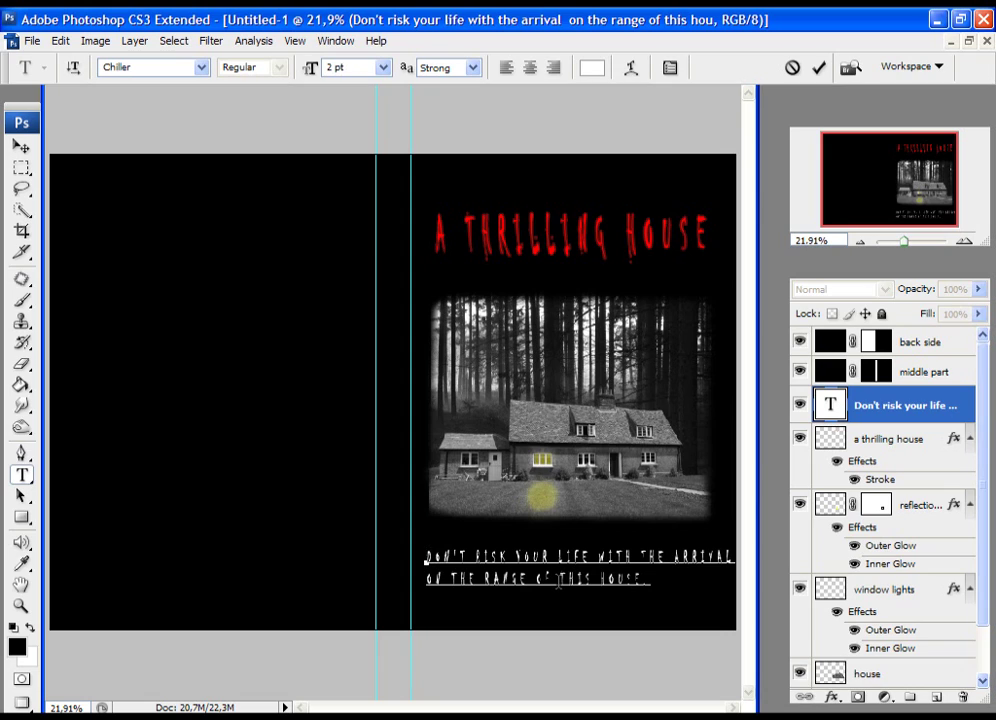
type("\"")
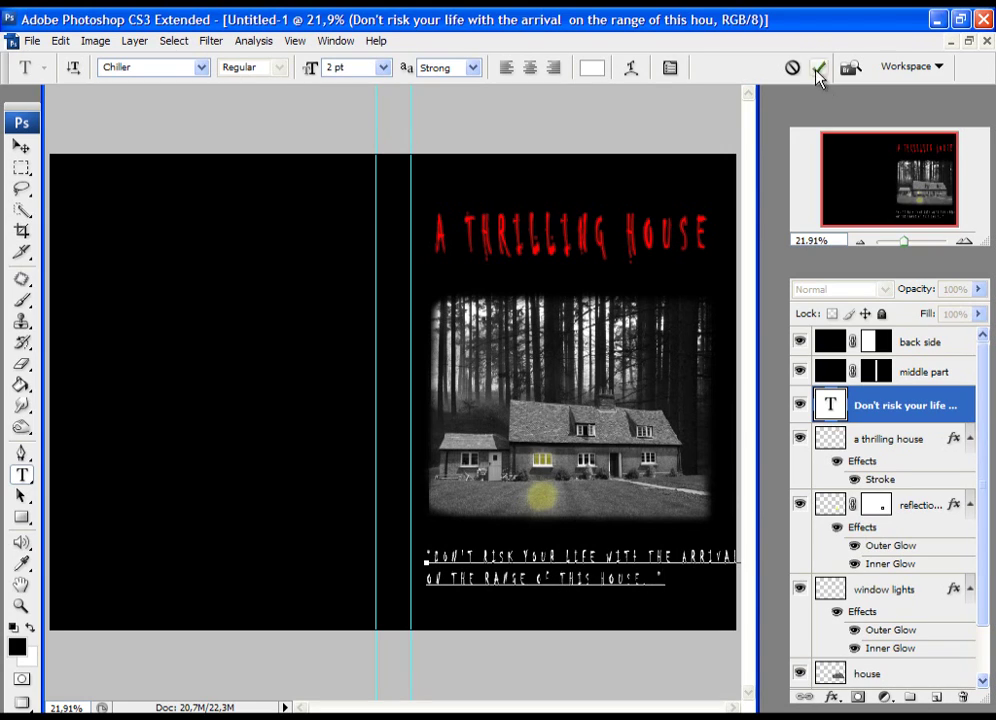
Tighten the whole tagline's tracking to 340 and commit the text
key("ctrl+a")
left_click(774, 138)
left_click(767, 151)
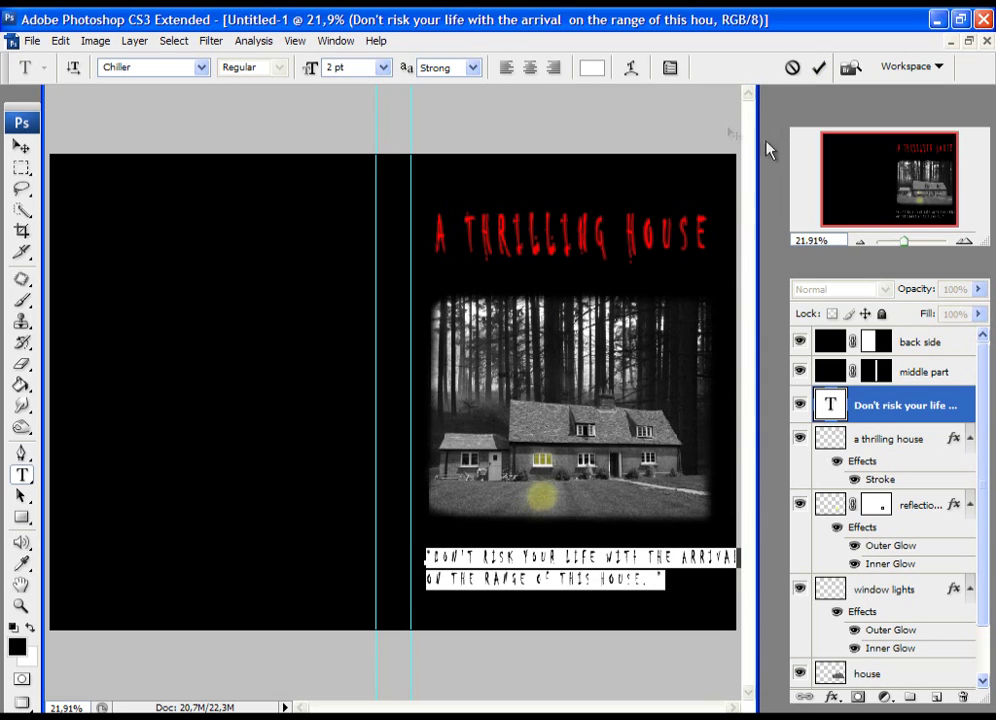
left_click(668, 68)
left_click_drag(667, 384, 660, 383)
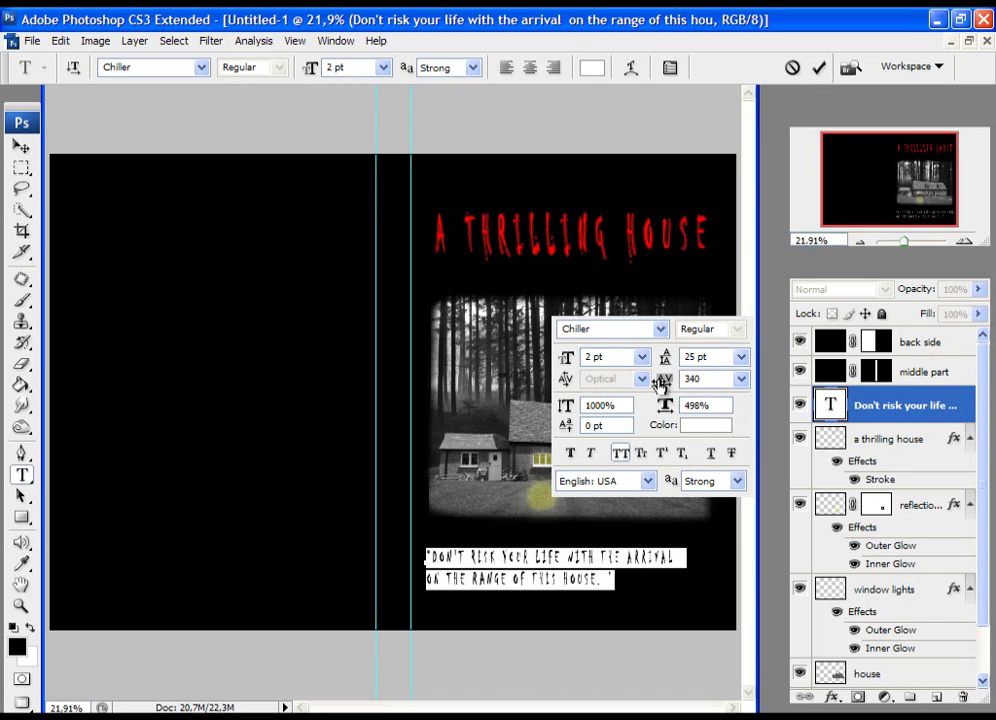
left_click(818, 68)
key("v")
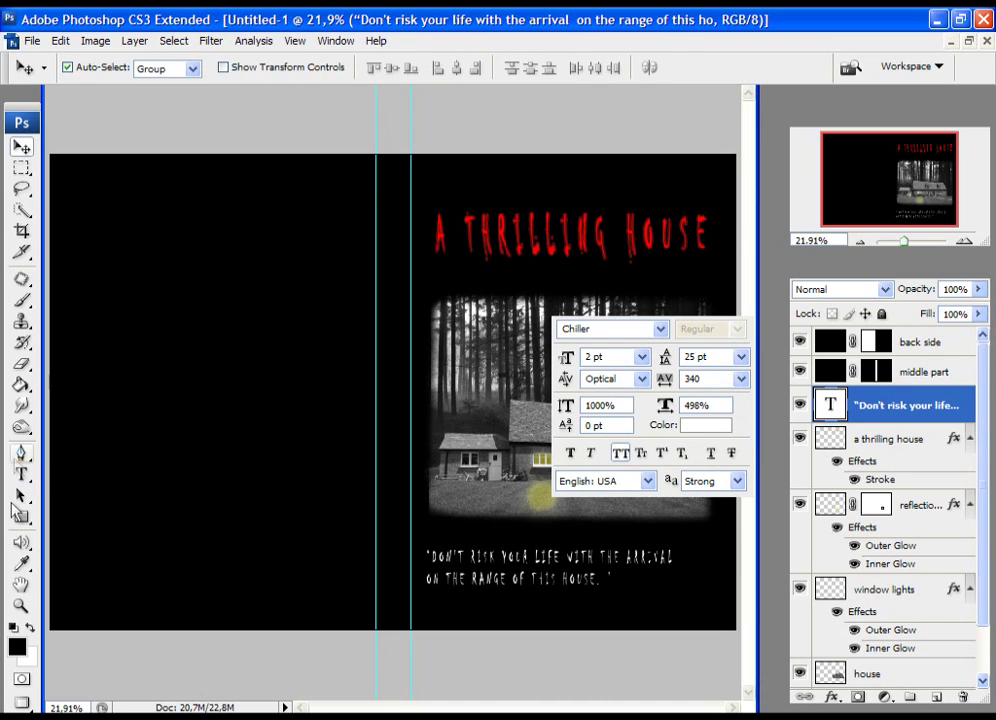
Move the quoted tagline a little right and down to centre it beneath the house picture
left_click(21, 606)
left_click_drag(407, 493, 712, 632)
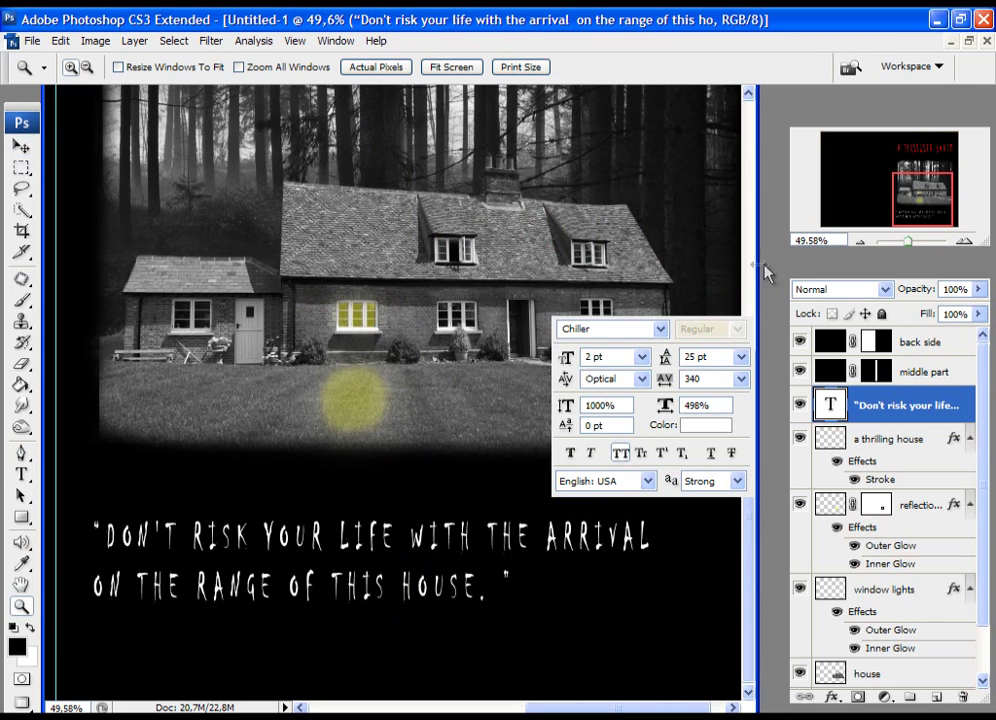
left_click(21, 148)
left_click_drag(207, 541, 255, 563)
key("z")
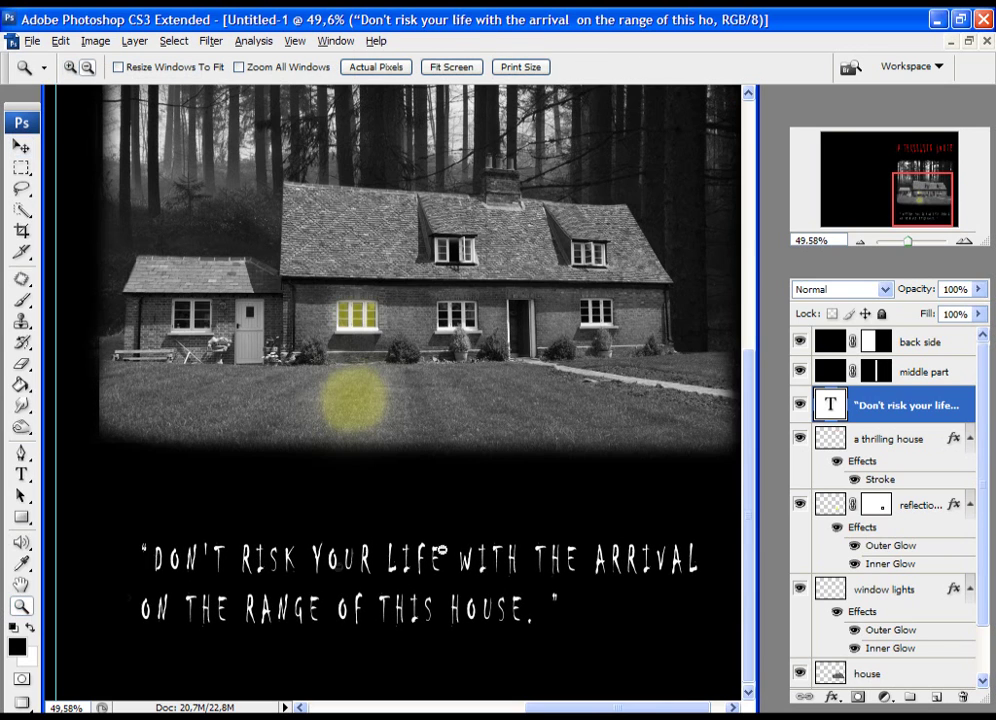
left_click(400, 551, "alt")
left_click(399, 598, "alt")
left_click(21, 147)
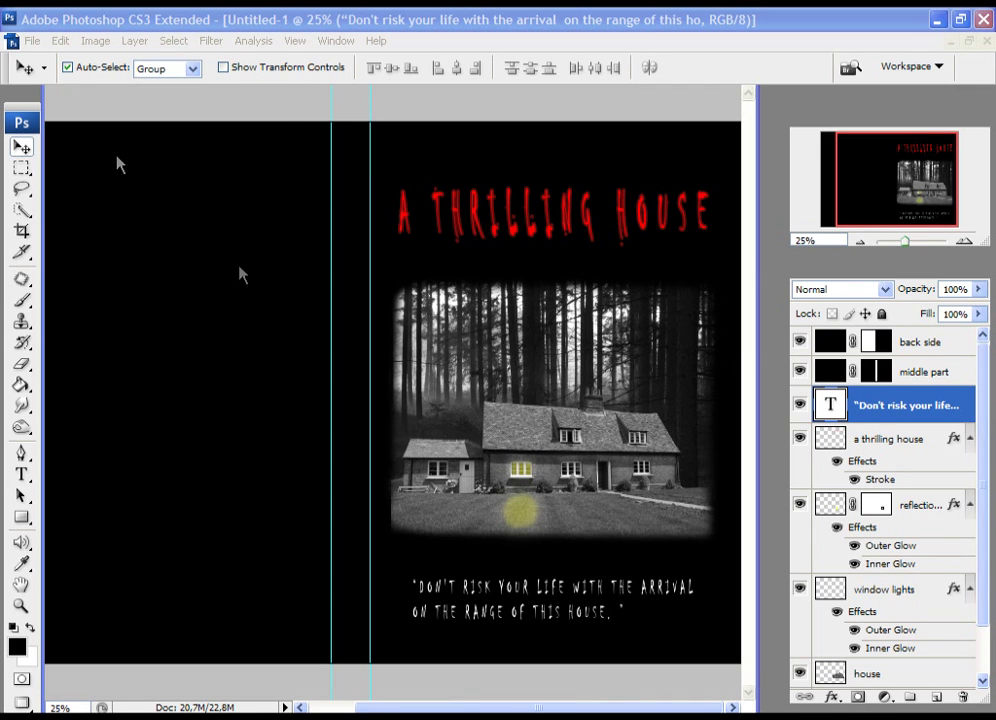
Open the eyes picture from the Tutorial folder
left_click(31, 41)
left_click(44, 80)
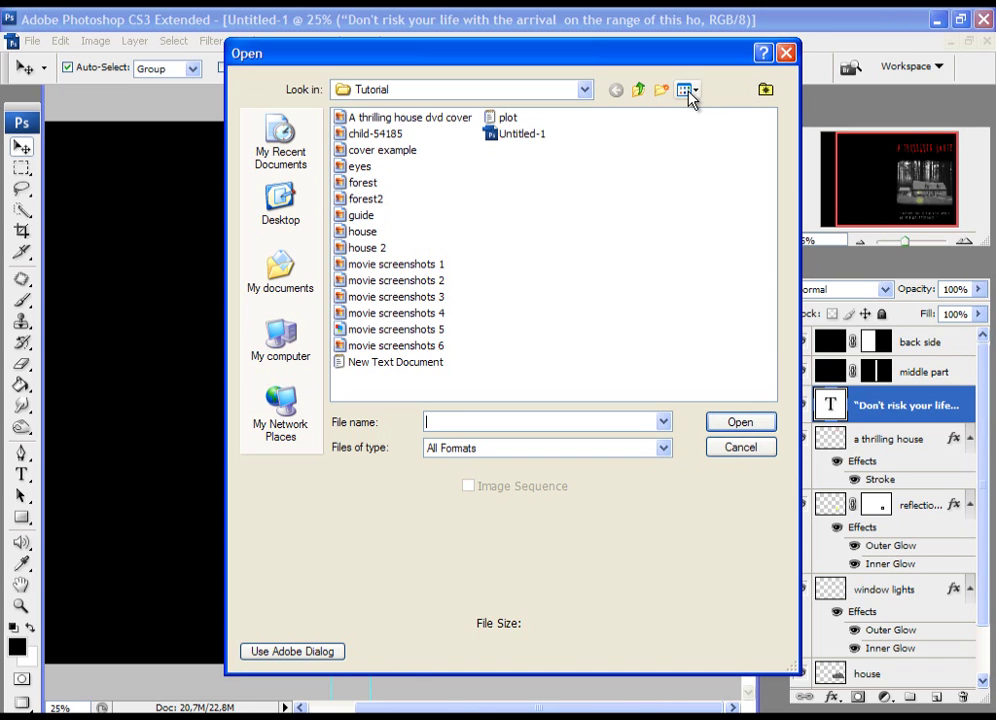
left_click(359, 166)
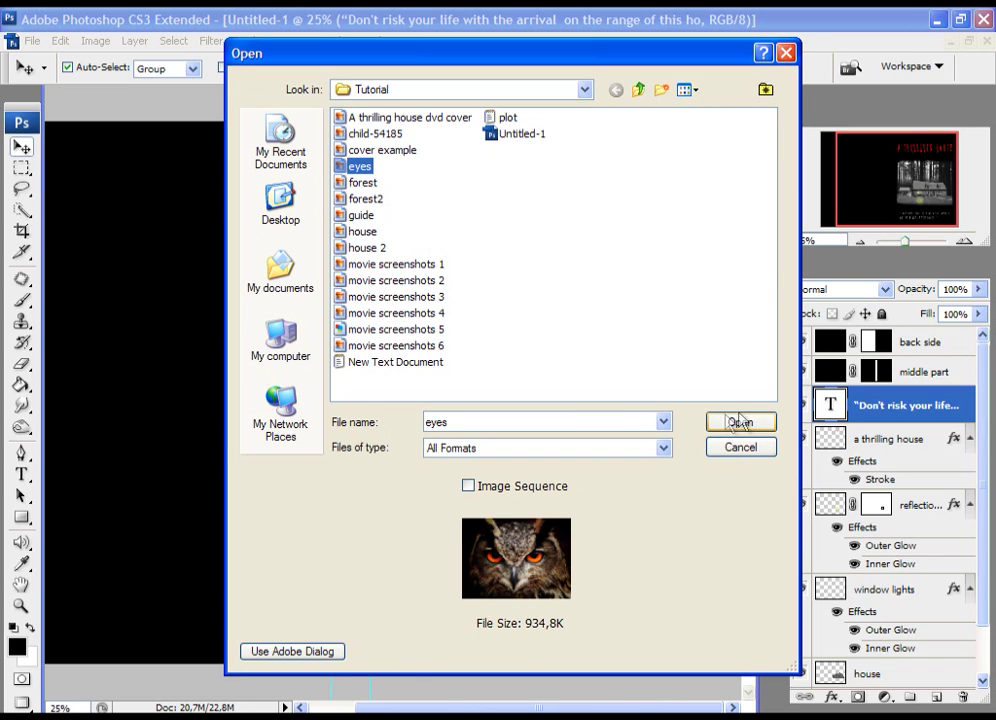
left_click(740, 421)
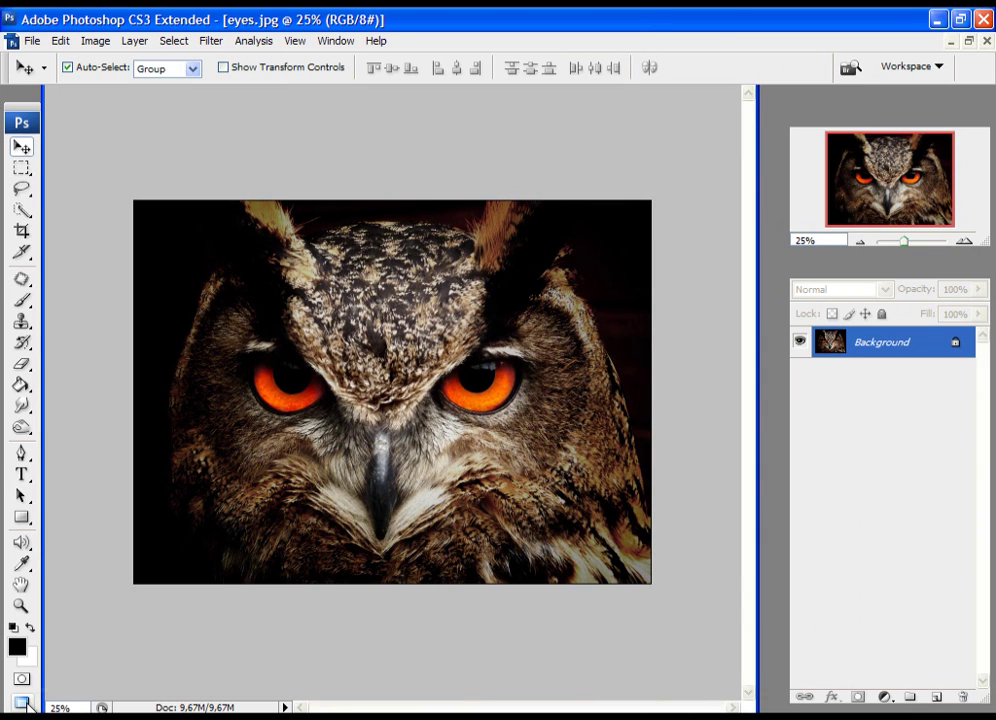
Float the document windows and copy the owl picture onto the front cover in Untitled-1, with that document maximized again
left_click(22, 703)
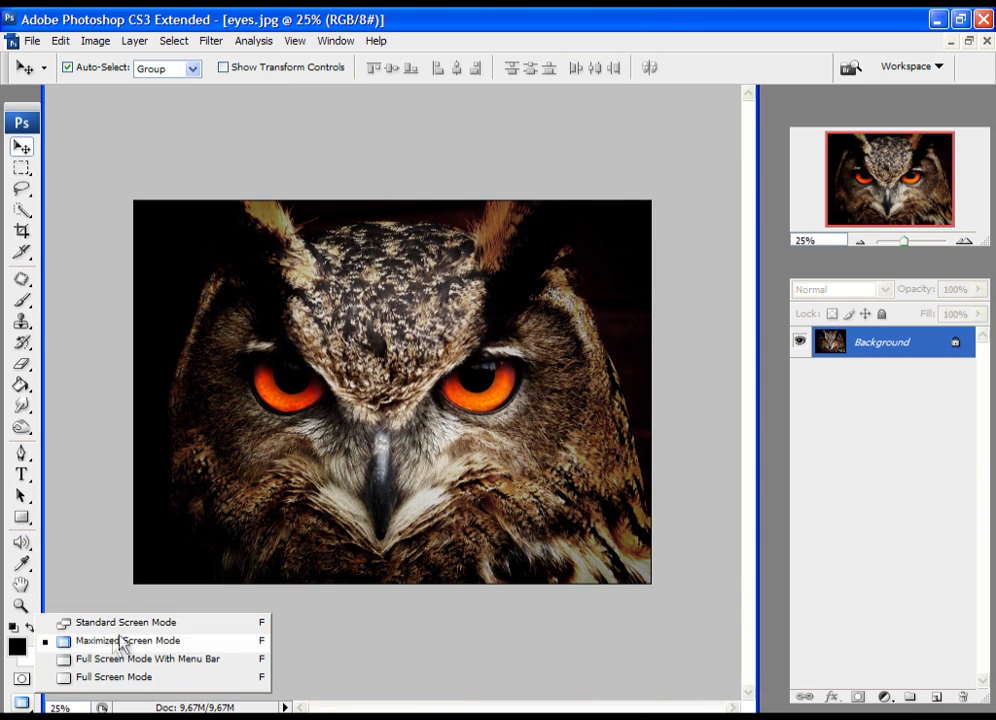
left_click(138, 625)
left_click_drag(207, 134, 416, 302)
left_click_drag(430, 450, 189, 238)
left_click_drag(764, 309, 484, 326)
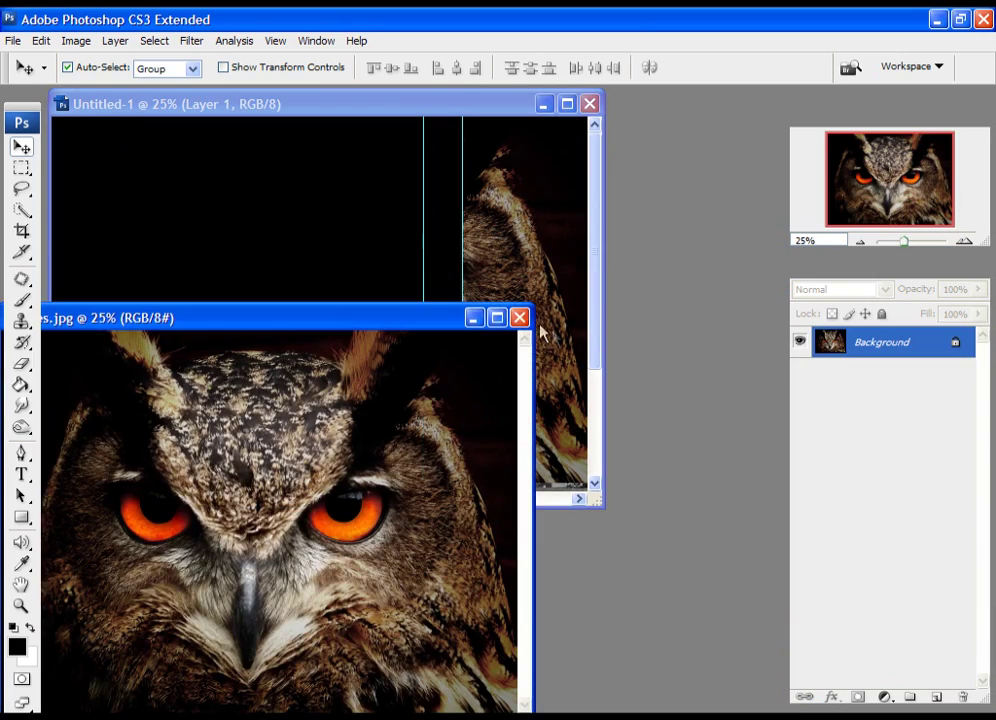
double_click(463, 104)
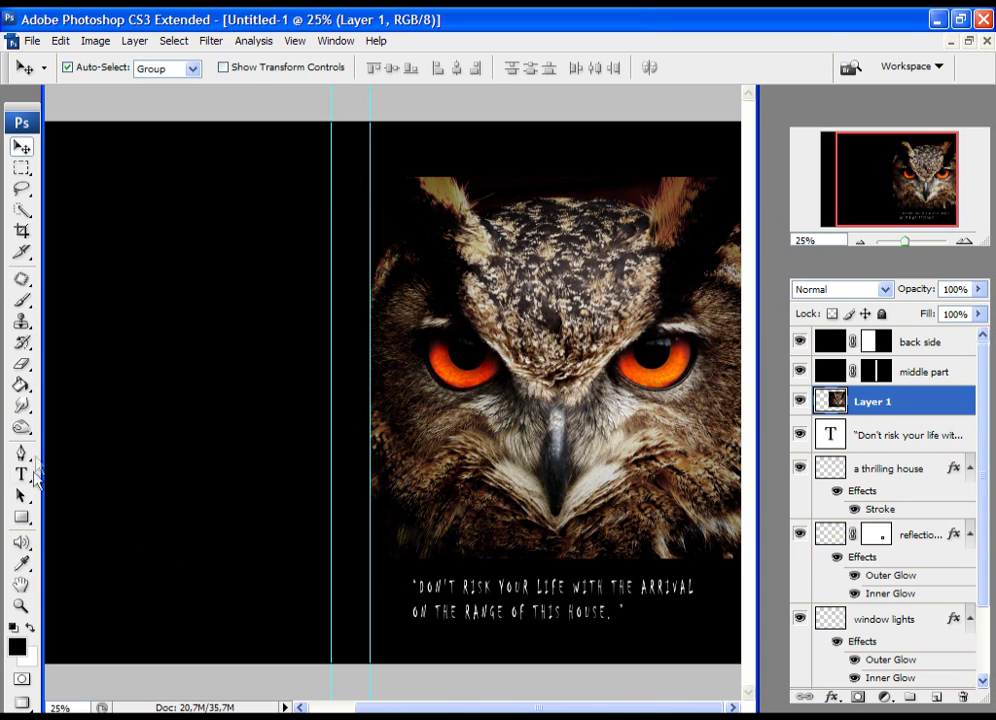
Set up the Eraser close to the owl's eyes with a soft 29 px brush at 0% hardness
left_click(21, 607)
left_click_drag(501, 410, 501, 410)
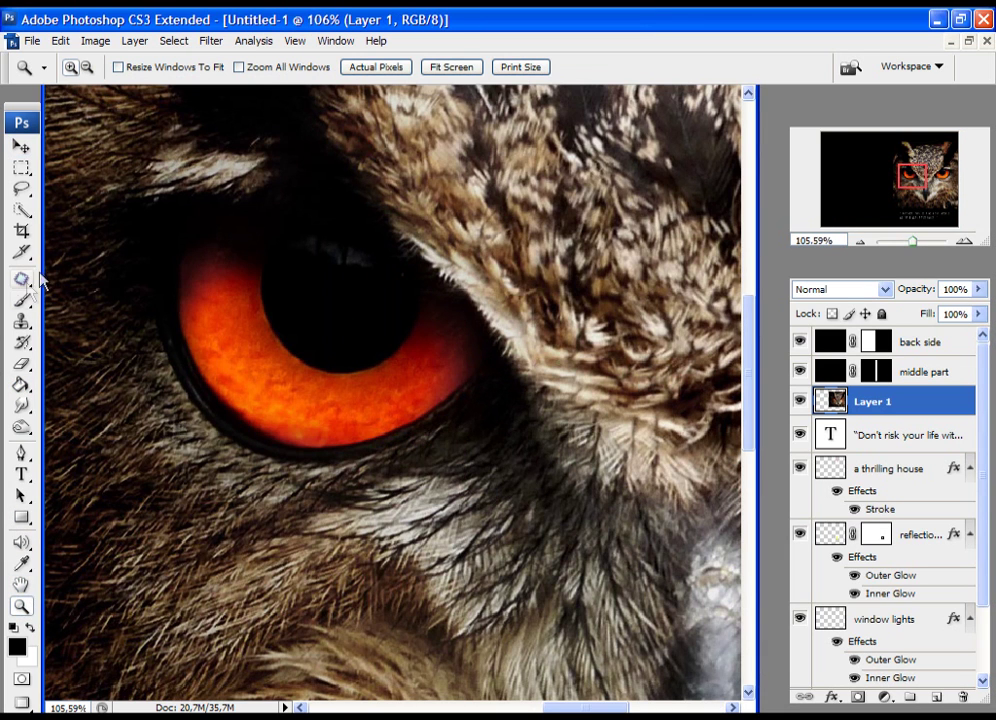
left_click(21, 364)
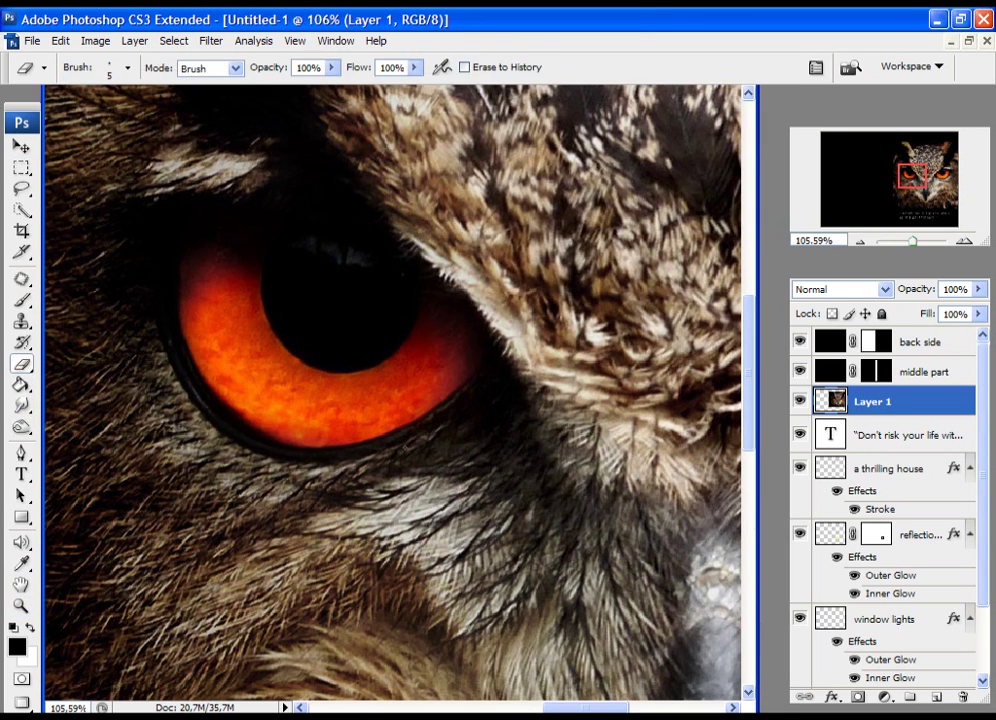
right_click(407, 439)
mouse_move(422, 476)
left_mouse_down()
mouse_move(527, 476)
mouse_move(516, 476)
left_mouse_up()
left_click_drag(439, 544, 442, 540)
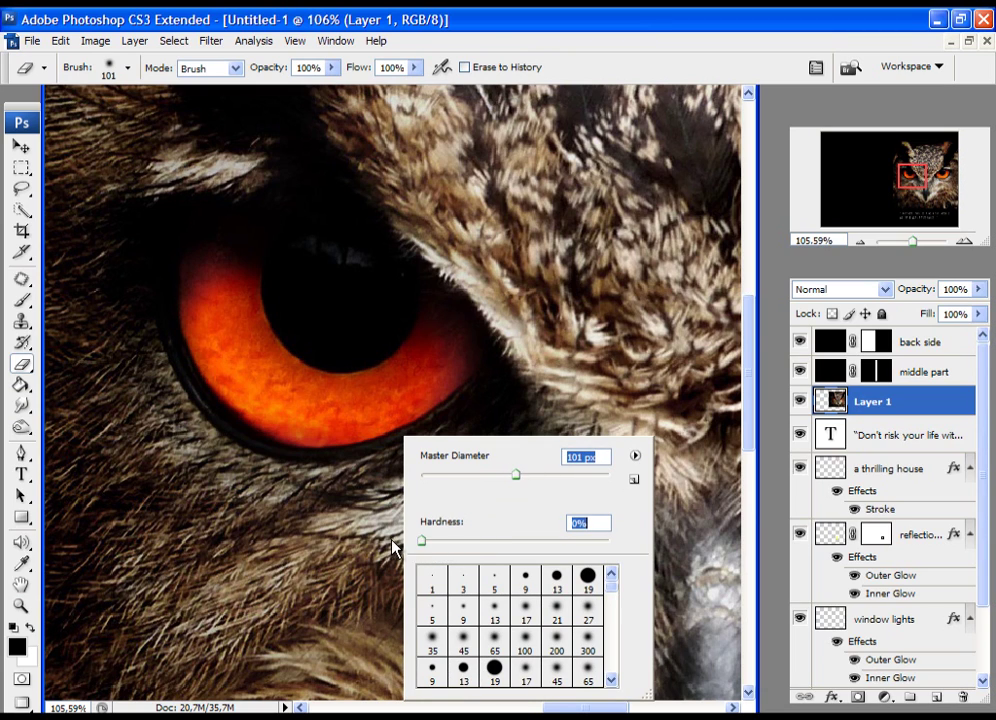
left_click_drag(480, 487, 451, 479)
key("Return")
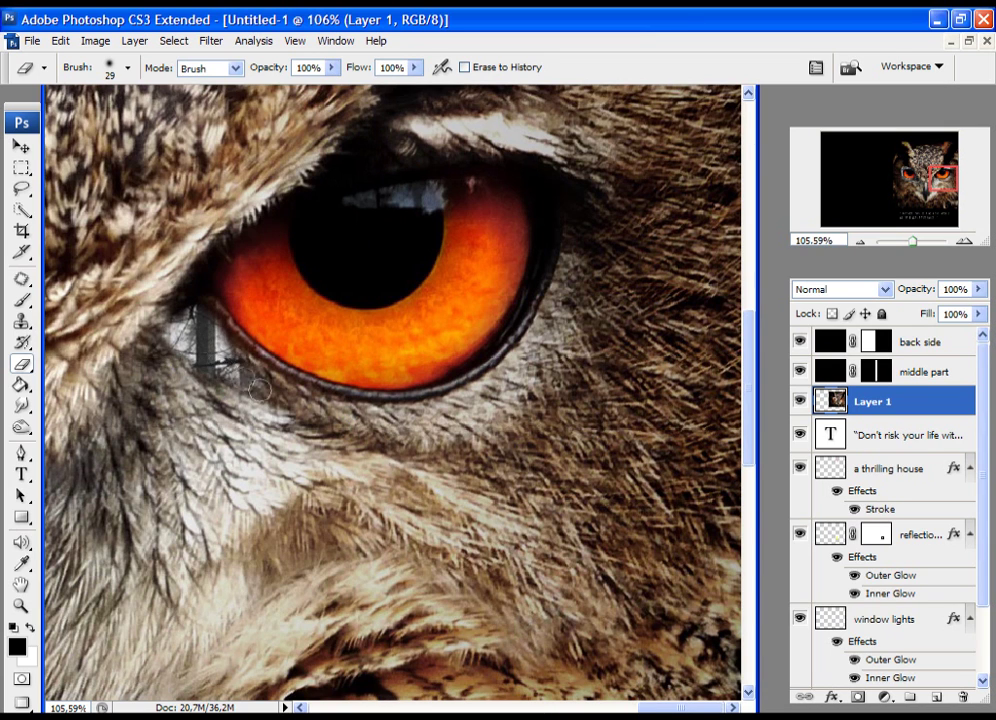
Erase the feathers closely around the owl's right-hand eye, then the area farther out with a 125 px brush at 100% hardness
mouse_move(200, 330)
left_mouse_down()
mouse_move(250, 390)
mouse_move(285, 405)
mouse_move(410, 412)
mouse_move(490, 392)
mouse_move(545, 335)
mouse_move(570, 235)
mouse_move(515, 135)
mouse_move(339, 158)
mouse_move(150, 230)
mouse_move(240, 120)
mouse_move(460, 145)
mouse_move(468, 425)
mouse_move(90, 340)
mouse_move(387, 442)
mouse_move(565, 360)
mouse_move(592, 367)
left_mouse_up()
right_click(602, 394)
left_click(728, 436)
left_click_drag(687, 503, 805, 500)
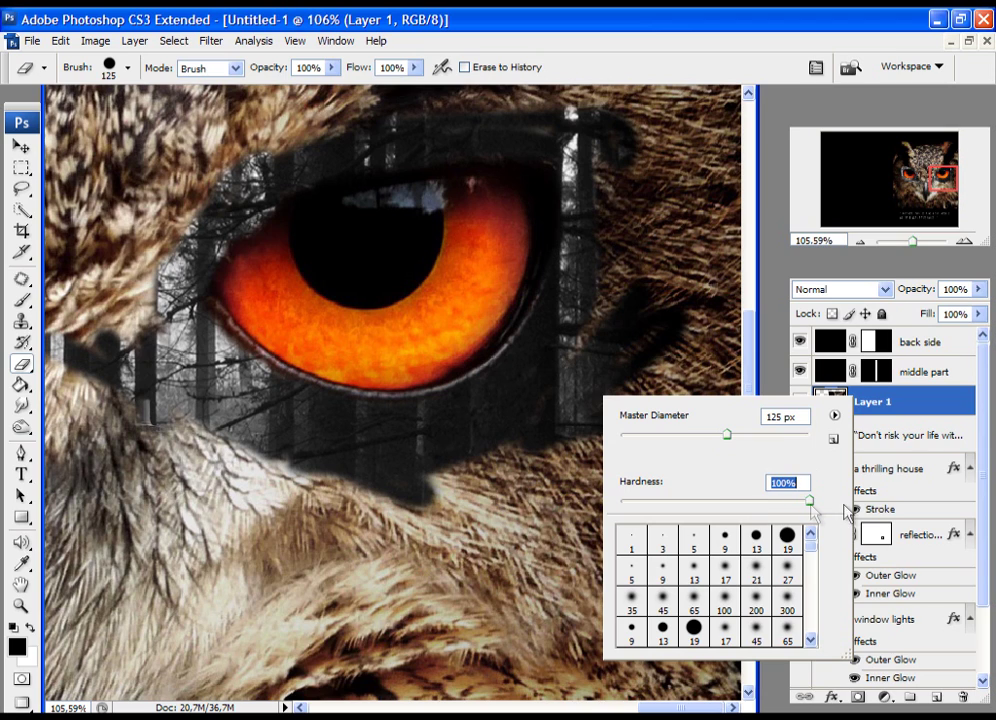
mouse_move(250, 470)
left_mouse_down()
mouse_move(445, 550)
mouse_move(438, 533)
mouse_move(137, 515)
mouse_move(95, 340)
mouse_move(240, 360)
mouse_move(90, 300)
mouse_move(105, 205)
left_mouse_up()
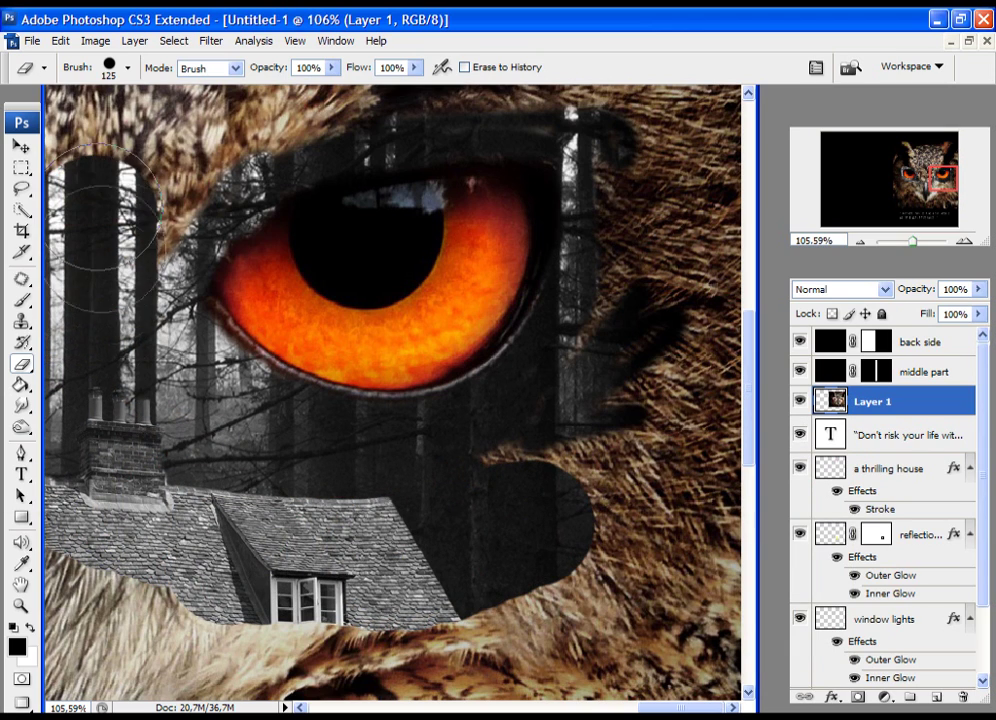
Erase the rest of the owl, including its other eye, with a 288 px brush so only the one eye remains
key("z")
left_click(330, 400, "alt")
left_click(330, 400, "alt")
key("e")
right_click(447, 307)
left_click_drag(568, 341, 592, 341)
key("Return")
mouse_move(300, 190)
left_mouse_down()
mouse_move(445, 189)
mouse_move(289, 618)
mouse_move(622, 318)
mouse_move(622, 178)
mouse_move(700, 140)
left_mouse_up()
scroll(700, 140, "down", 2)
mouse_move(500, 400)
left_mouse_down()
mouse_move(550, 300)
mouse_move(680, 215)
mouse_move(735, 142)
left_mouse_up()
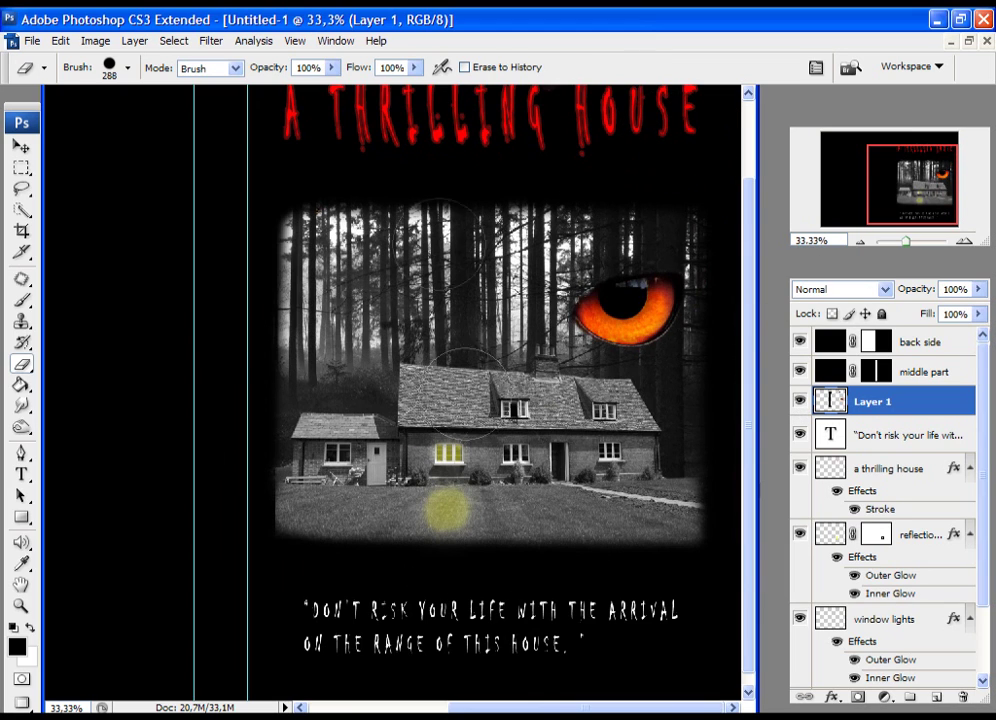
Move the cut-out eye down onto the house roof and place a duplicate of it to its right
key("v")
left_click_drag(622, 305, 417, 400)
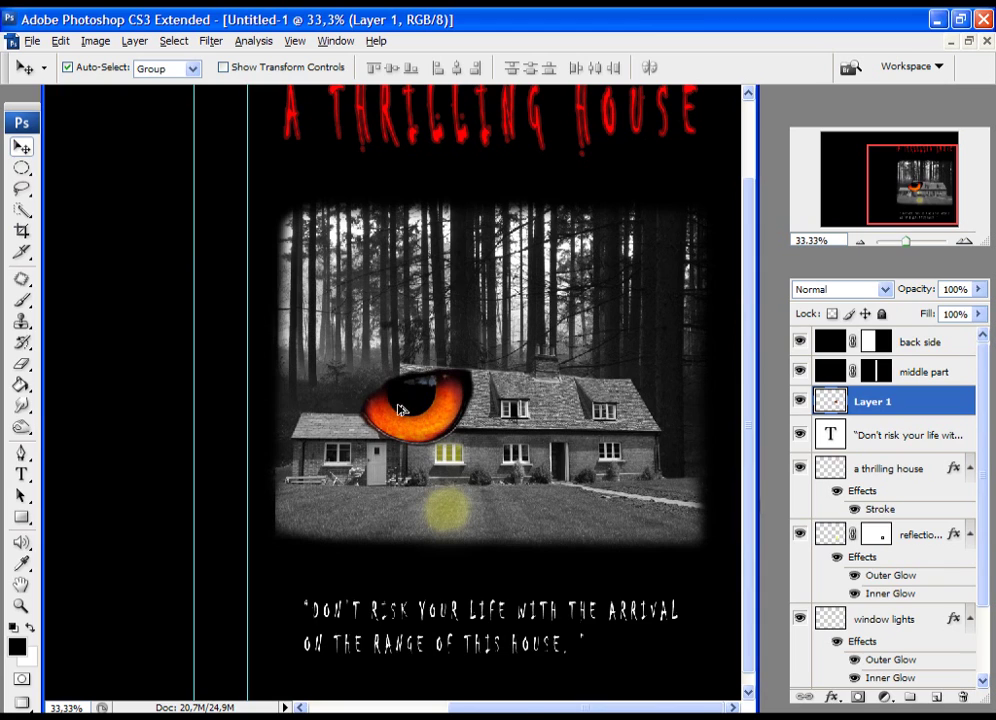
left_click_drag(395, 410, 594, 418)
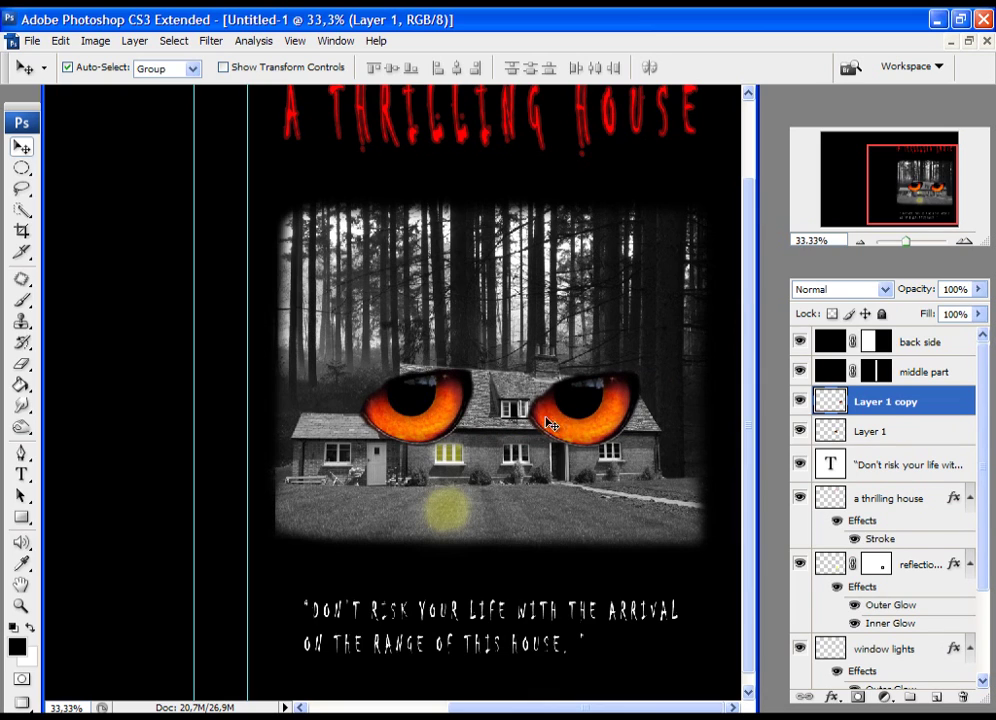
Rename Layer 1 as "eye 1" and Layer 1 copy as "eye2"
left_click(862, 437)
left_click(800, 431)
left_click(800, 431)
double_click(874, 432)
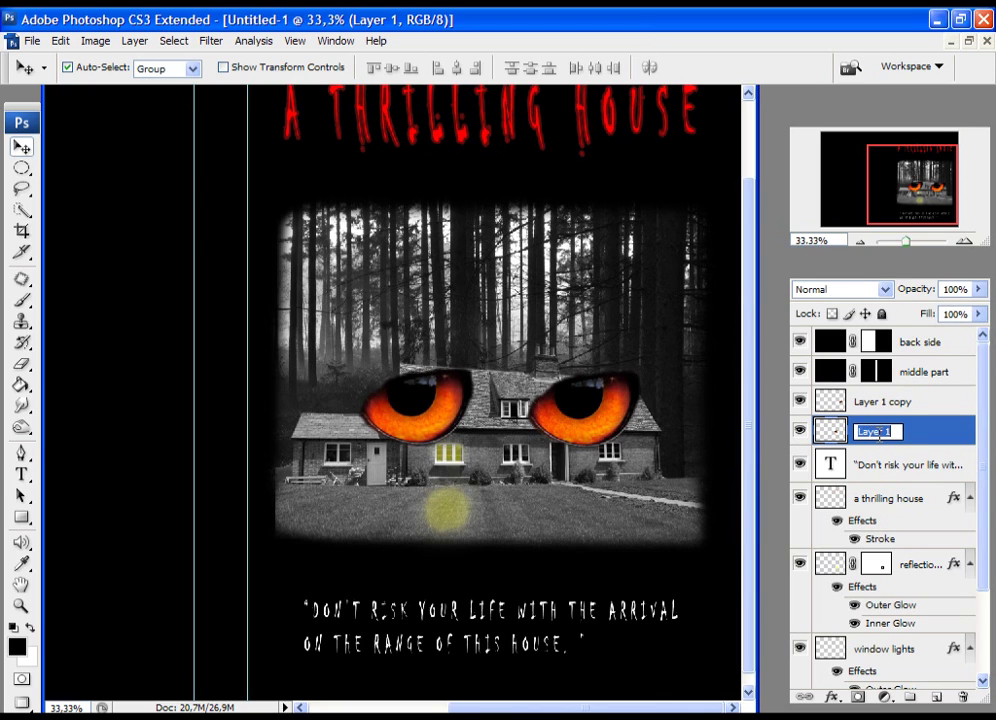
type("eye 1")
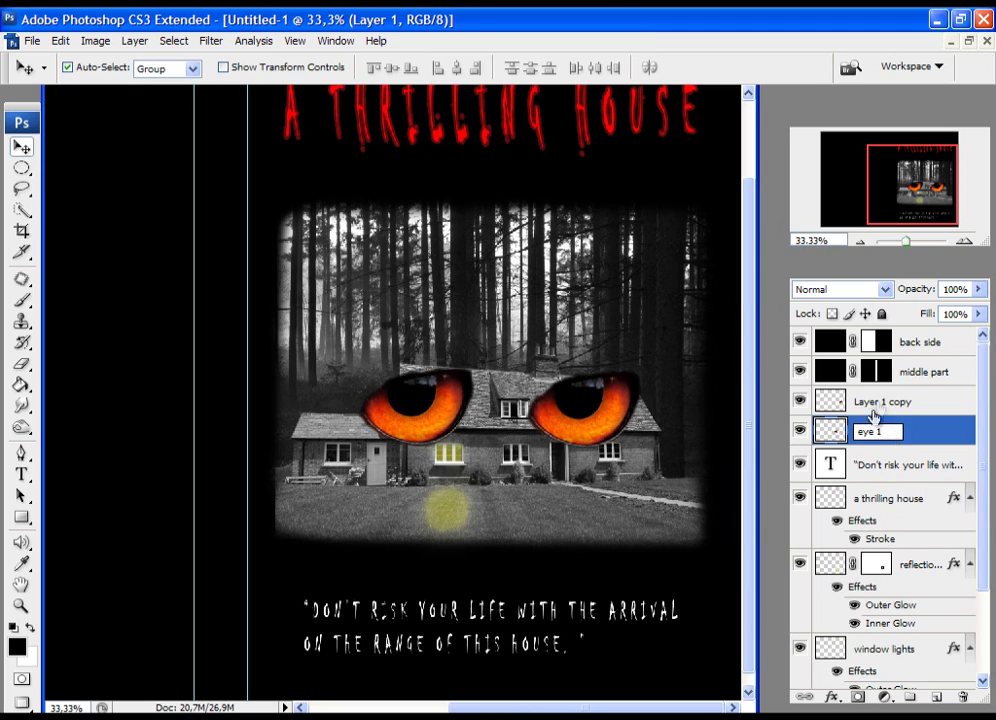
left_click(873, 410)
double_click(876, 402)
type("eye2")
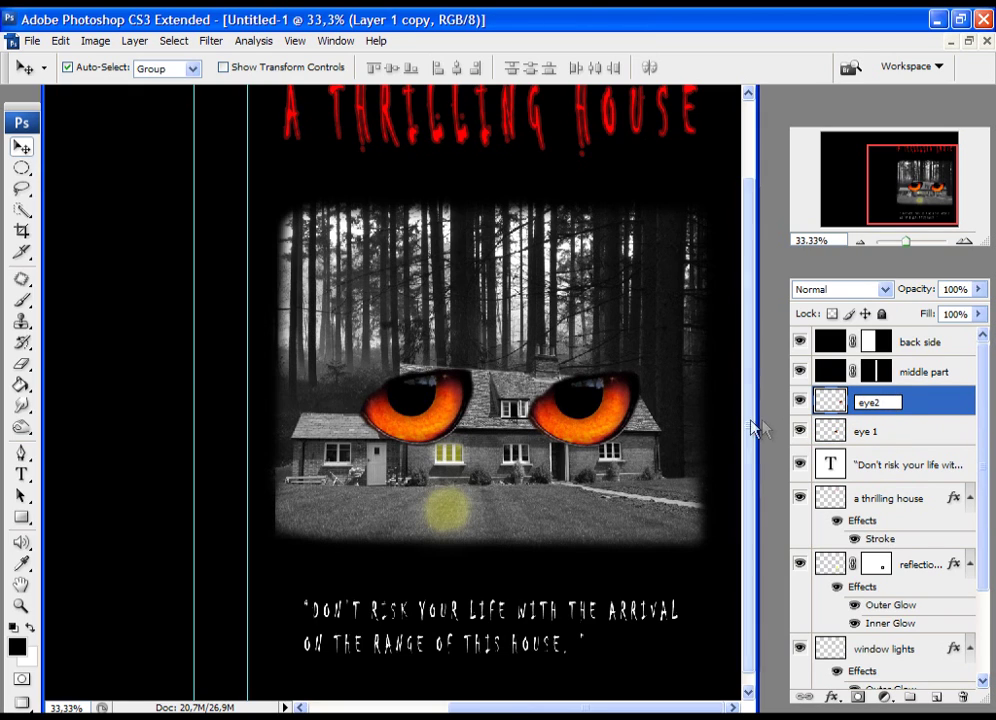
key("Return")
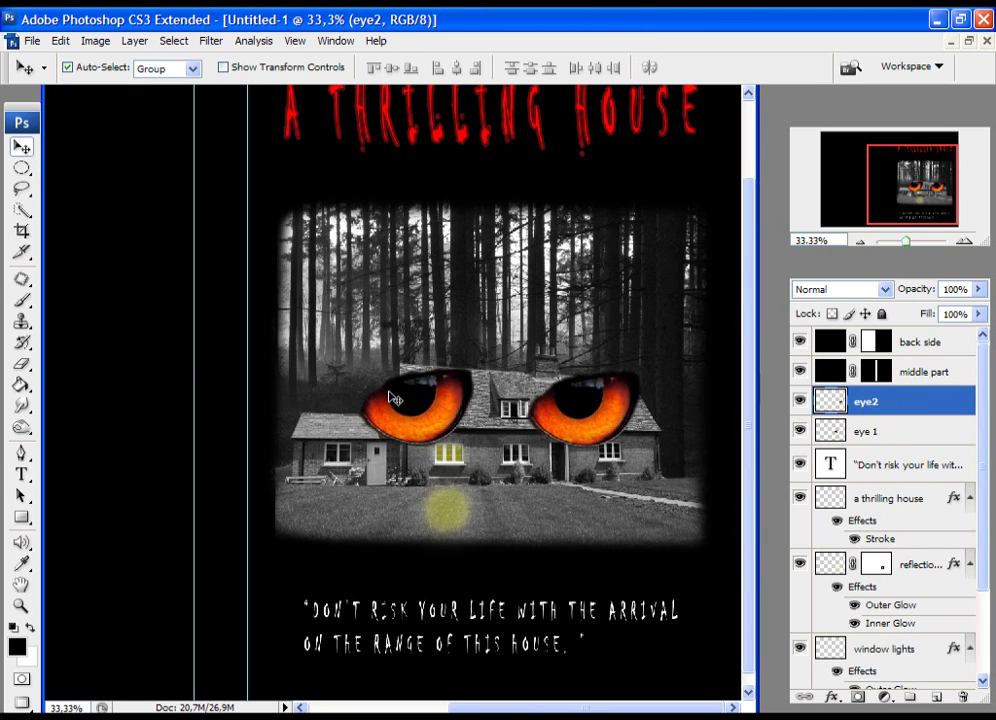
Place eye2 on the left and eye 1 on the right of the forest, level with each other above the house
left_click_drag(588, 425, 338, 420)
left_click_drag(435, 418, 625, 326)
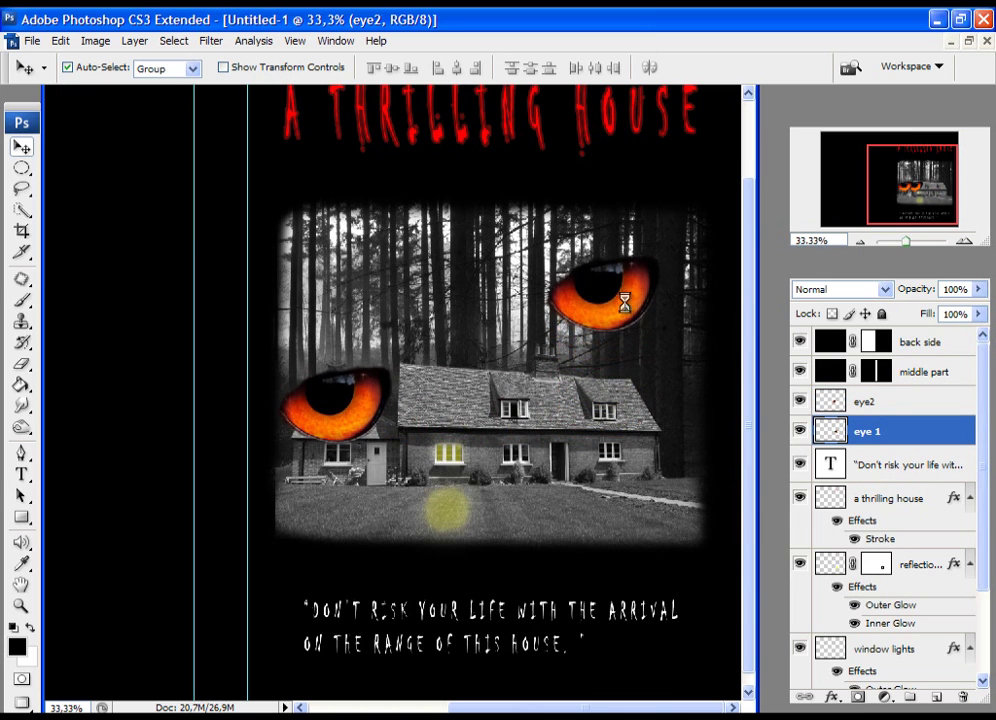
left_click_drag(330, 410, 367, 275)
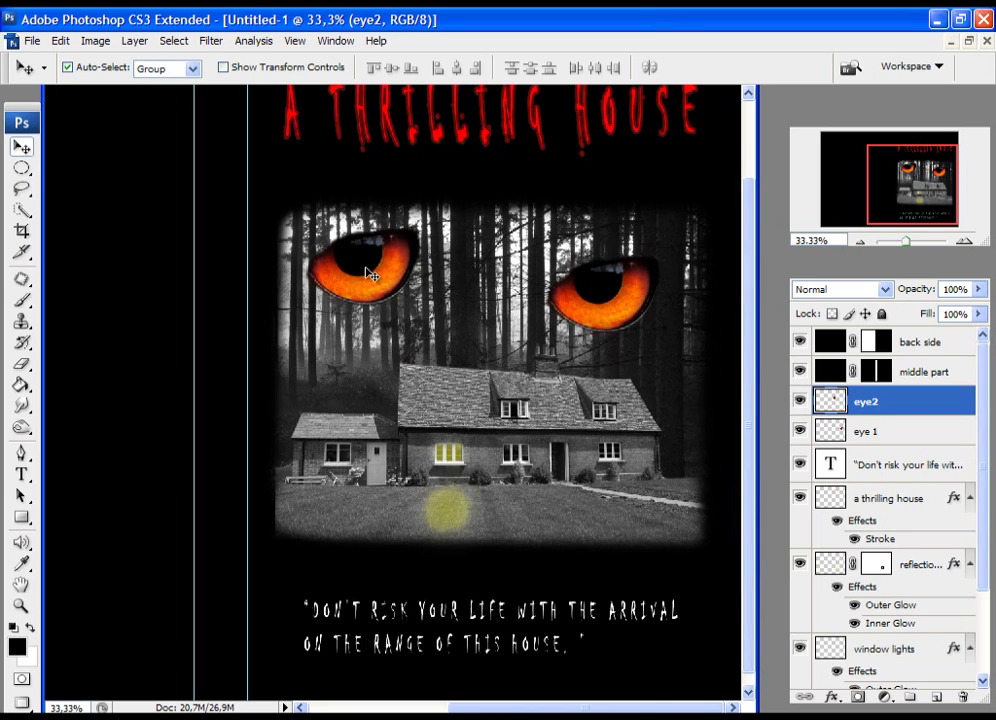
key("ctrl+z")
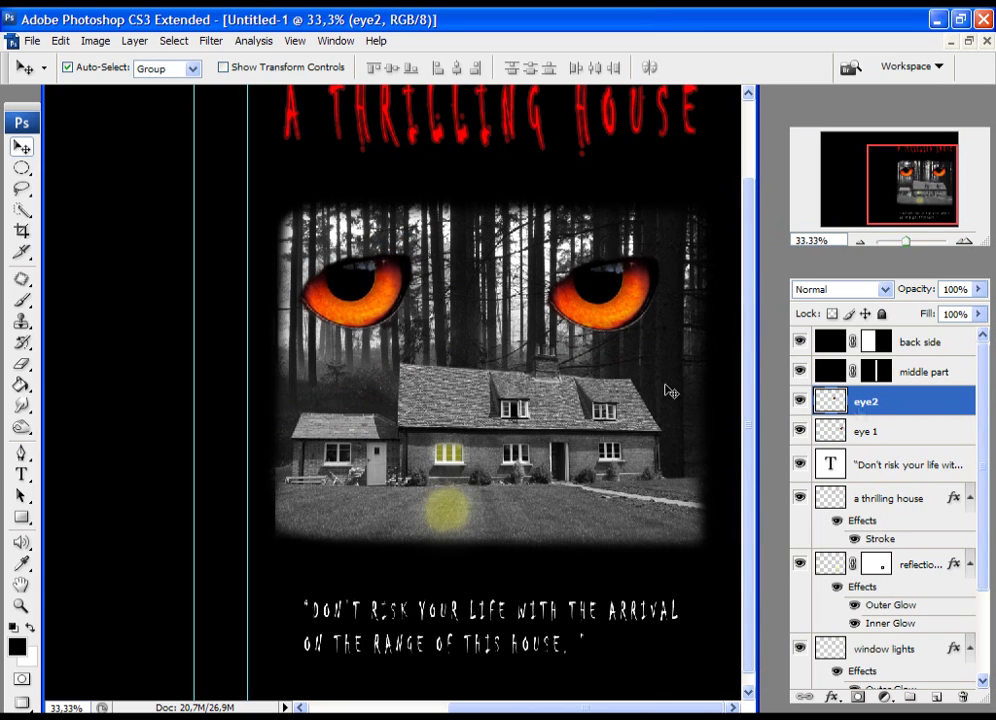
Flip the eye2 layer horizontally so it mirrors the other eye
left_click(60, 40)
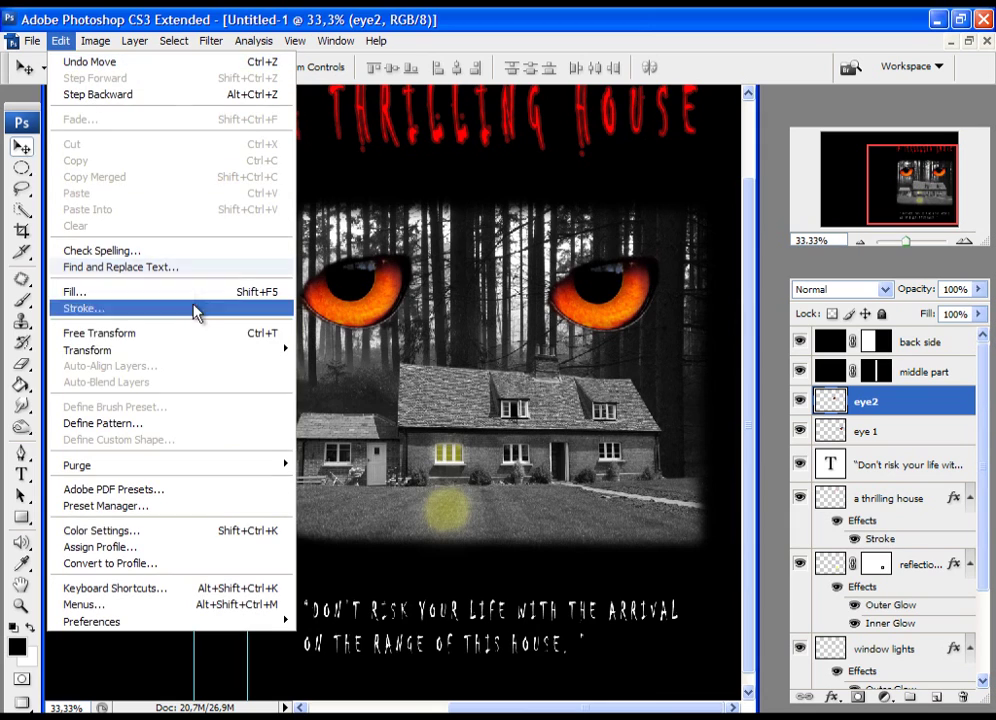
mouse_move(175, 360)
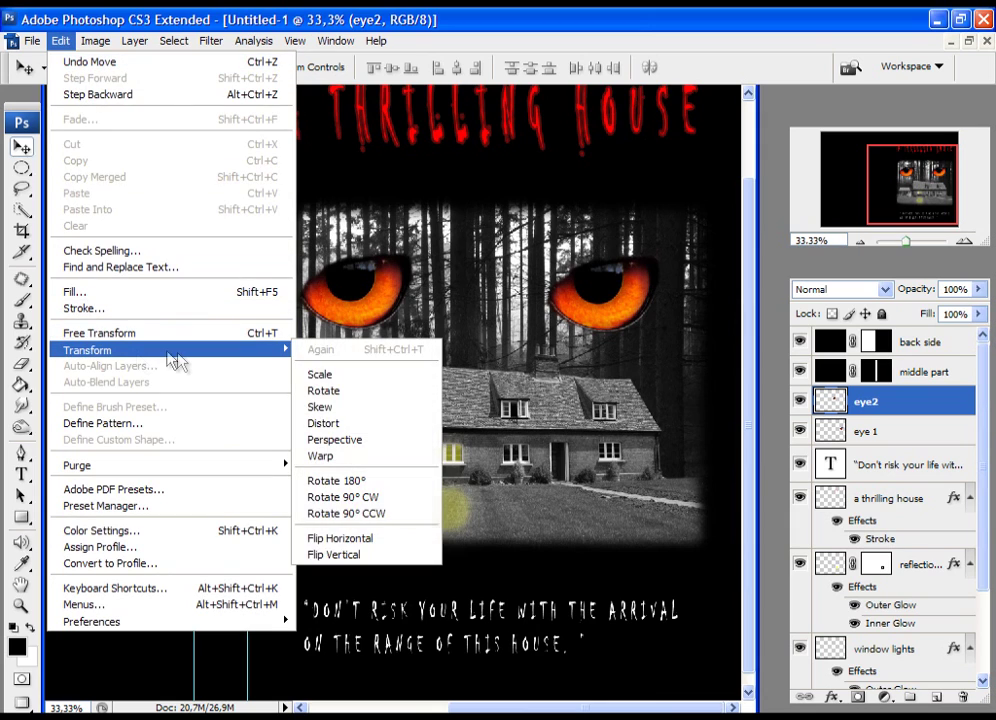
left_click(340, 540)
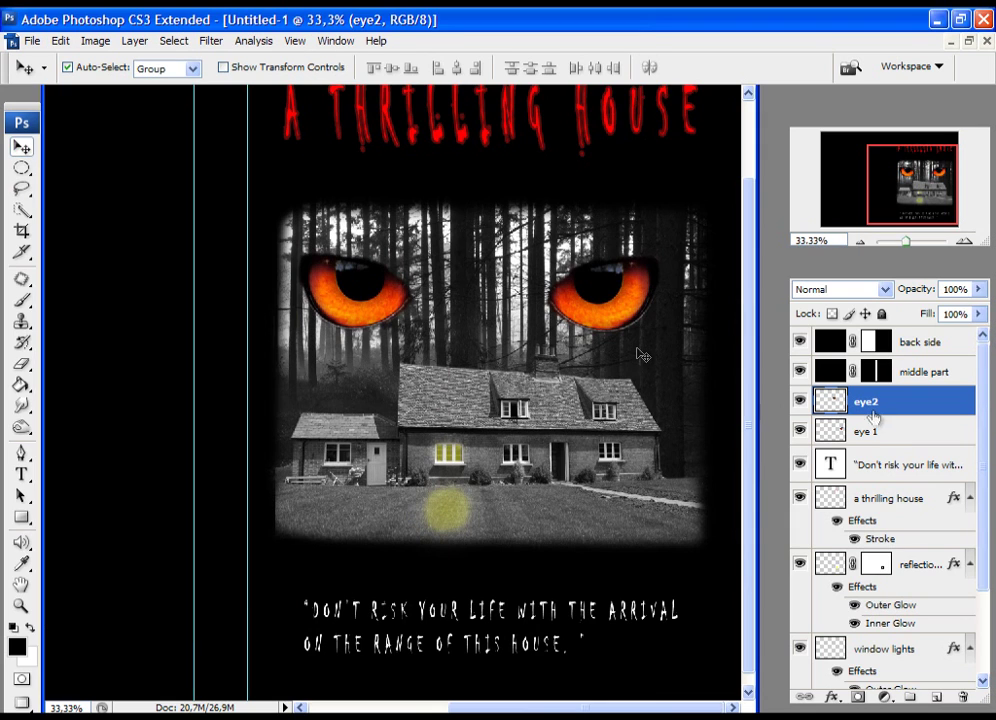
Move both eyes closer together and up to the forest's upper edge, just beneath the red title
left_click_drag(367, 298, 410, 268)
left_click_drag(635, 320, 600, 285)
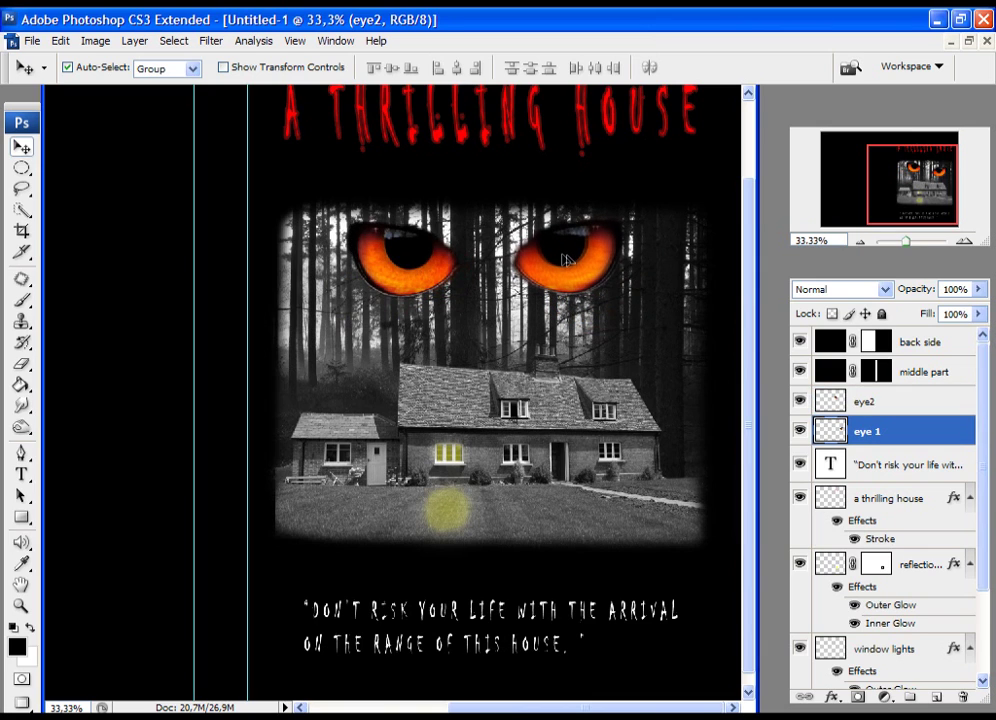
left_click(405, 262)
left_click_drag(405, 262, 389, 240)
left_click_drag(570, 258, 559, 241)
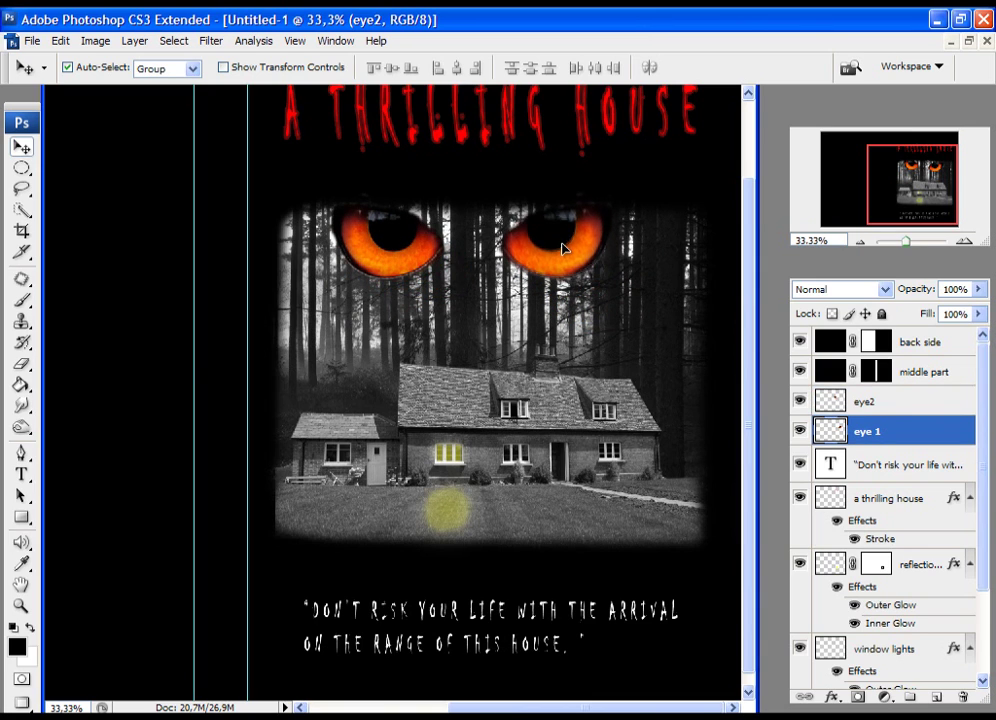
left_click_drag(420, 246, 418, 238)
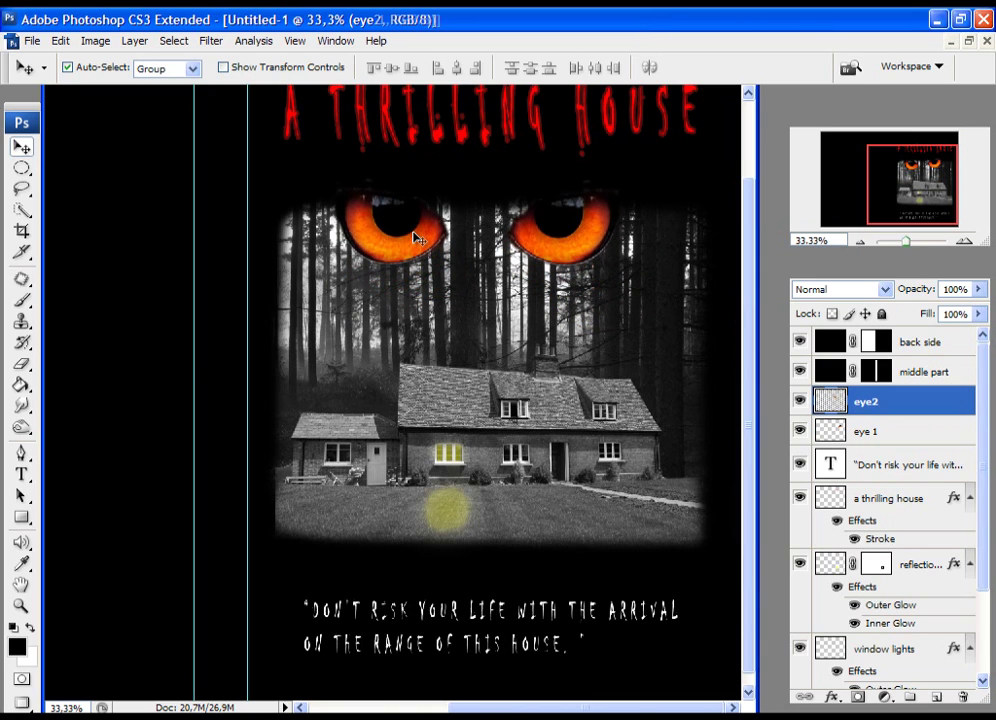
Enlarge the eye 1 and eye2 layers together with Free Transform and centre them beneath the title
left_click(872, 431, "shift")
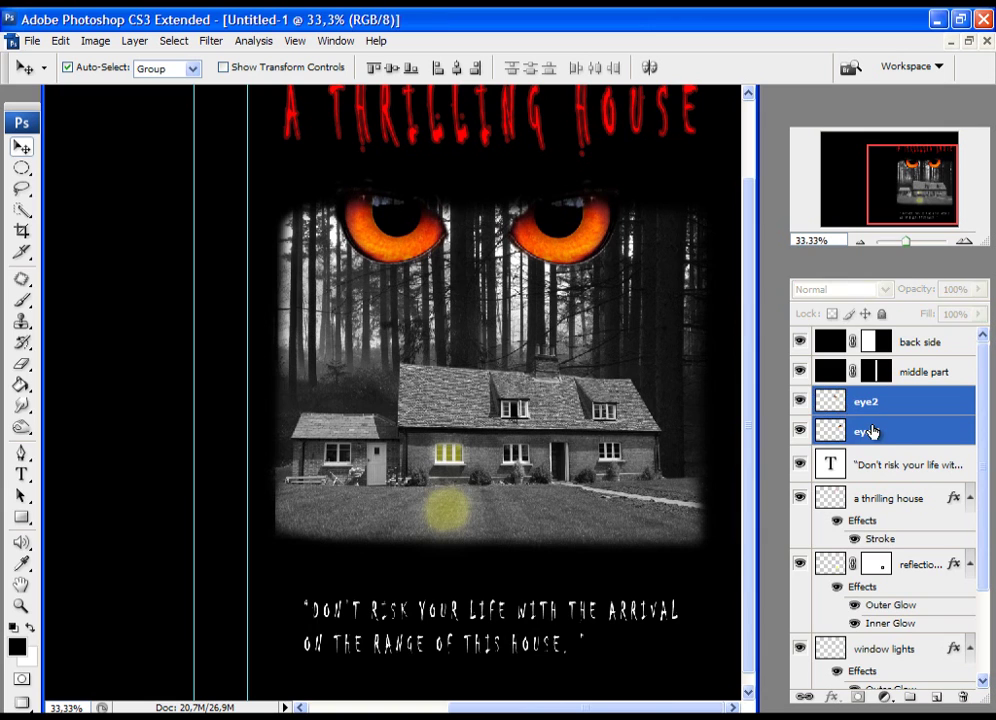
left_click(60, 40)
left_click(129, 334)
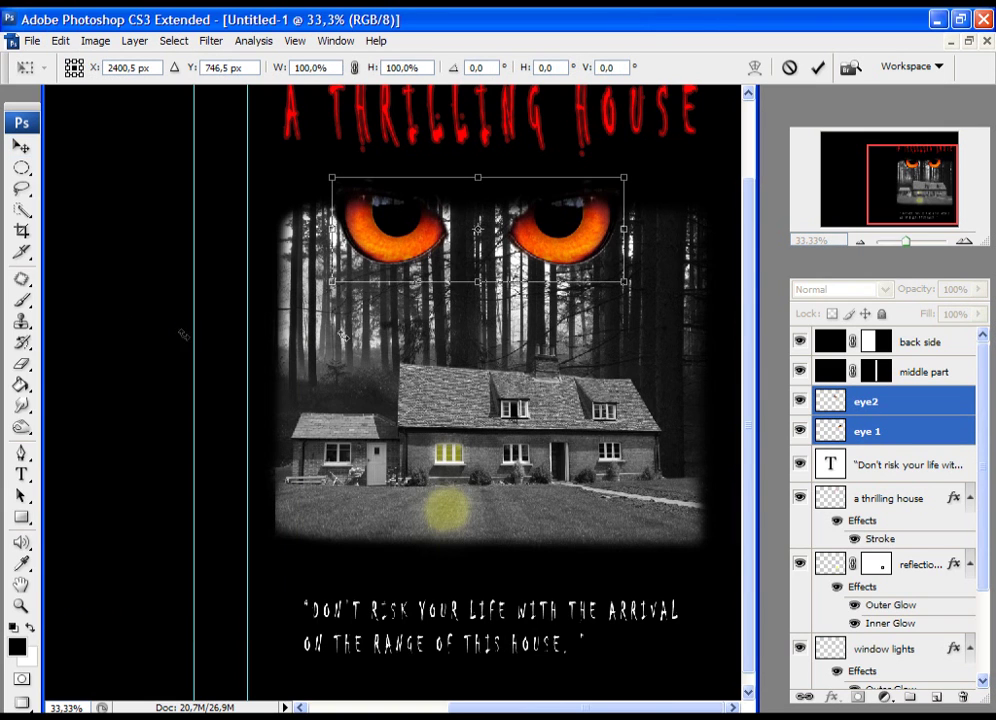
left_click_drag(629, 284, 718, 344)
left_click_drag(642, 262, 596, 252)
left_click(818, 67)
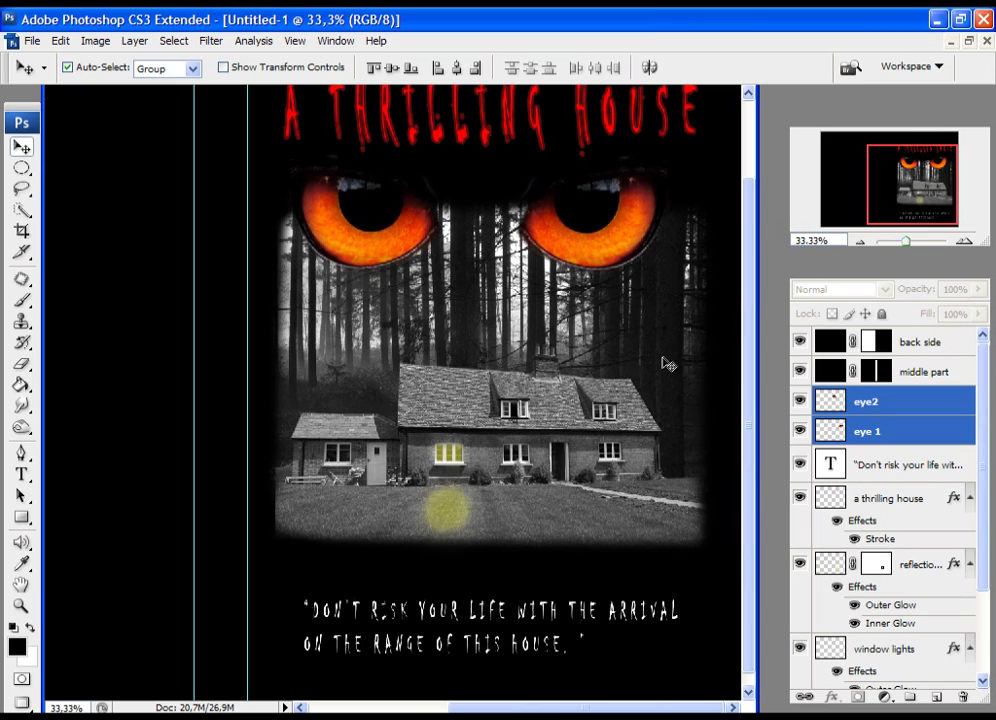
Set the opacity of both the eye2 and eye 1 layers to 80%
left_click(890, 405)
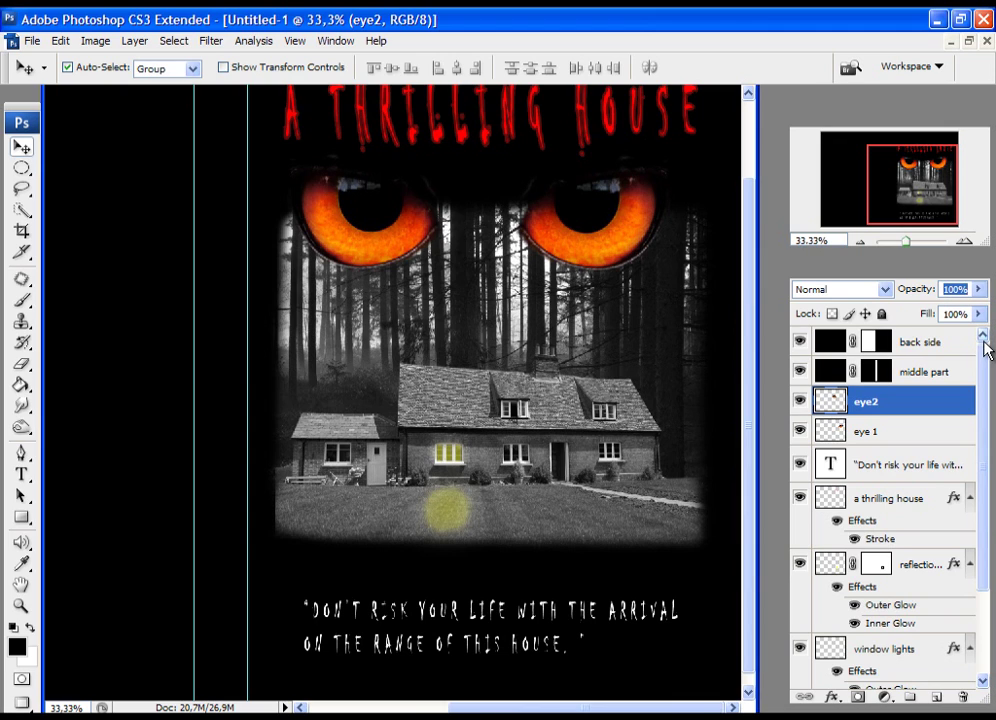
type("80")
key("Return")
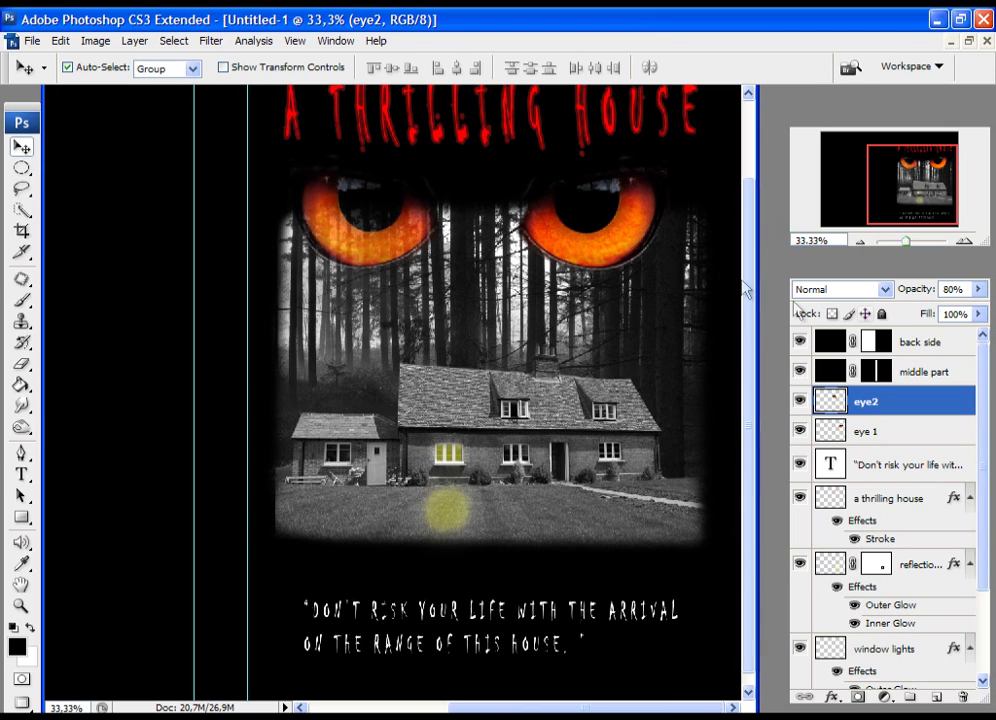
left_click(875, 436)
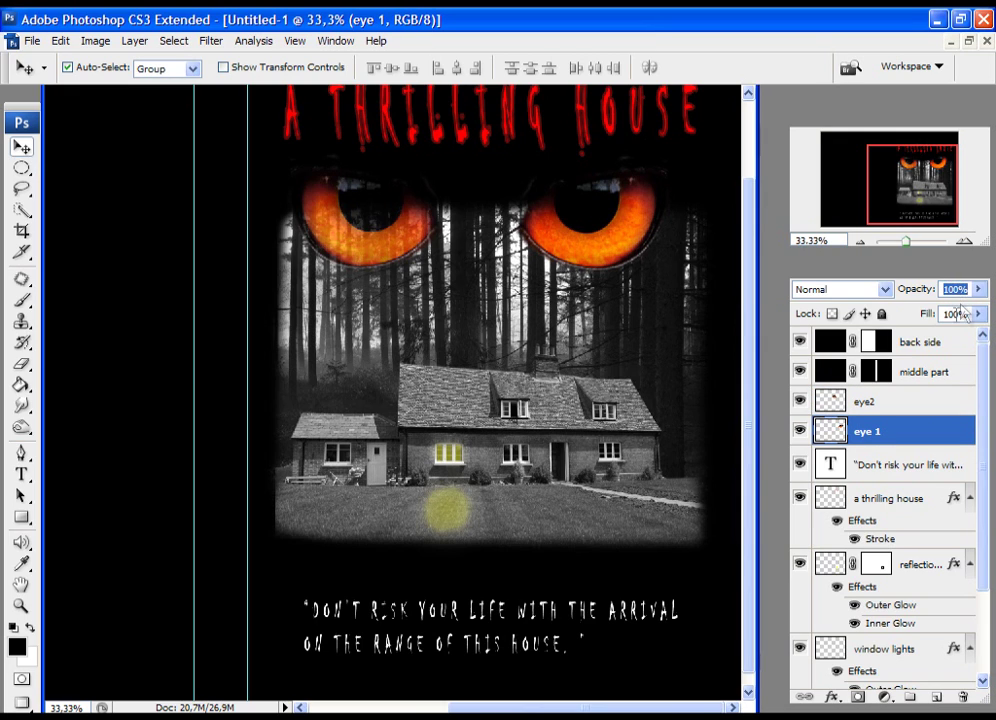
type("80")
key("Return")
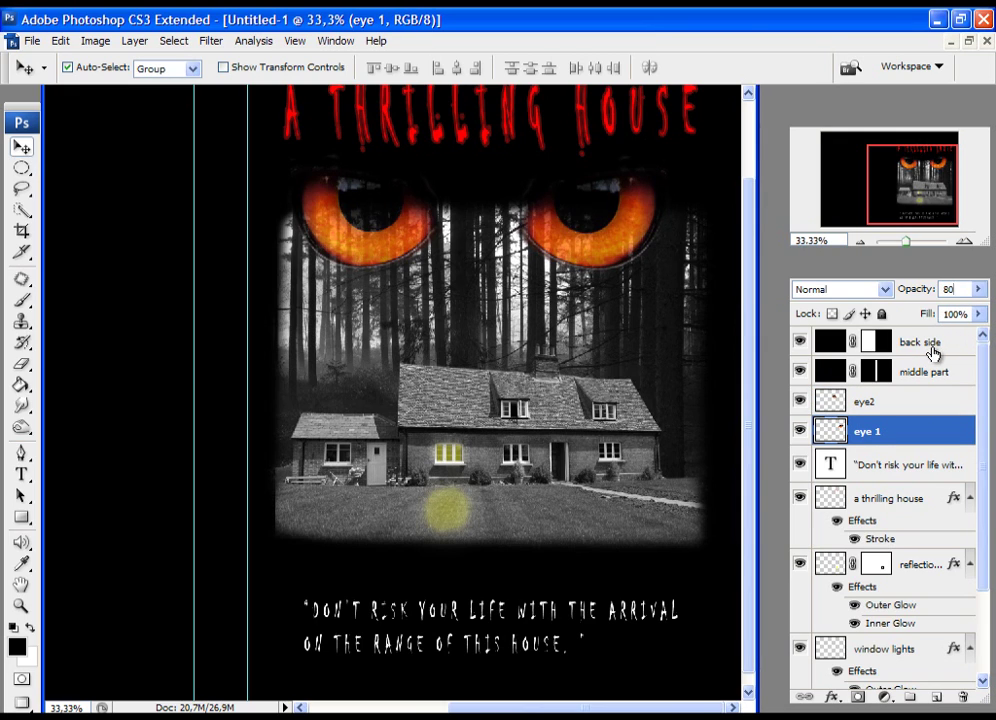
Erase the upper part of the forest layer behind the eyes with a soft 288 px brush
key("ctrl+0")
left_click(549, 238)
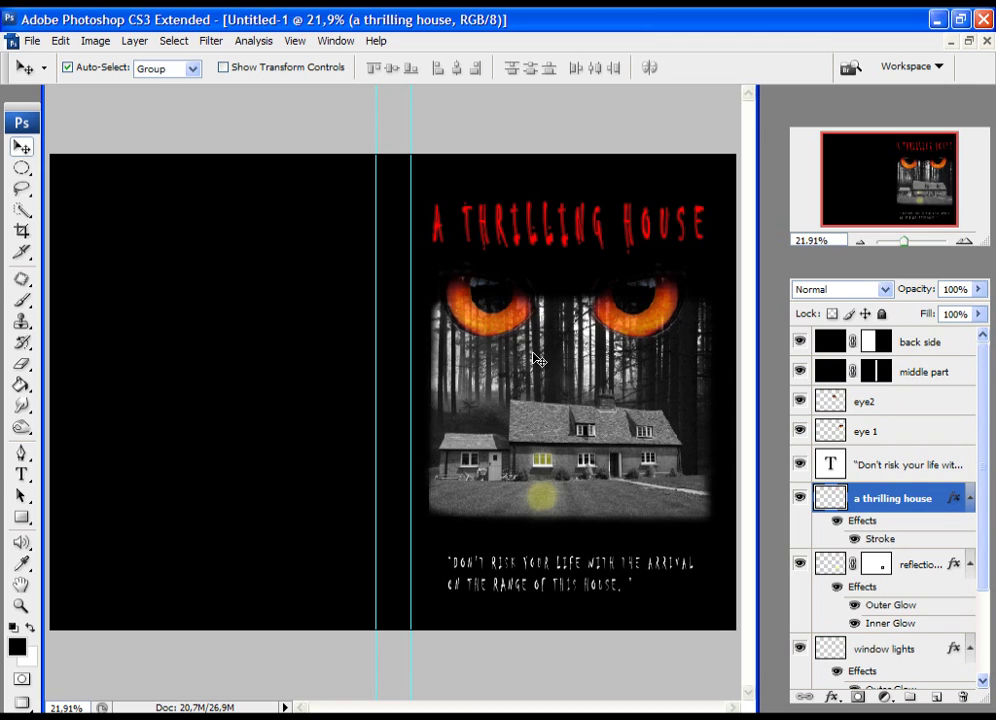
scroll(860, 560, "down", 3)
left_click(869, 646)
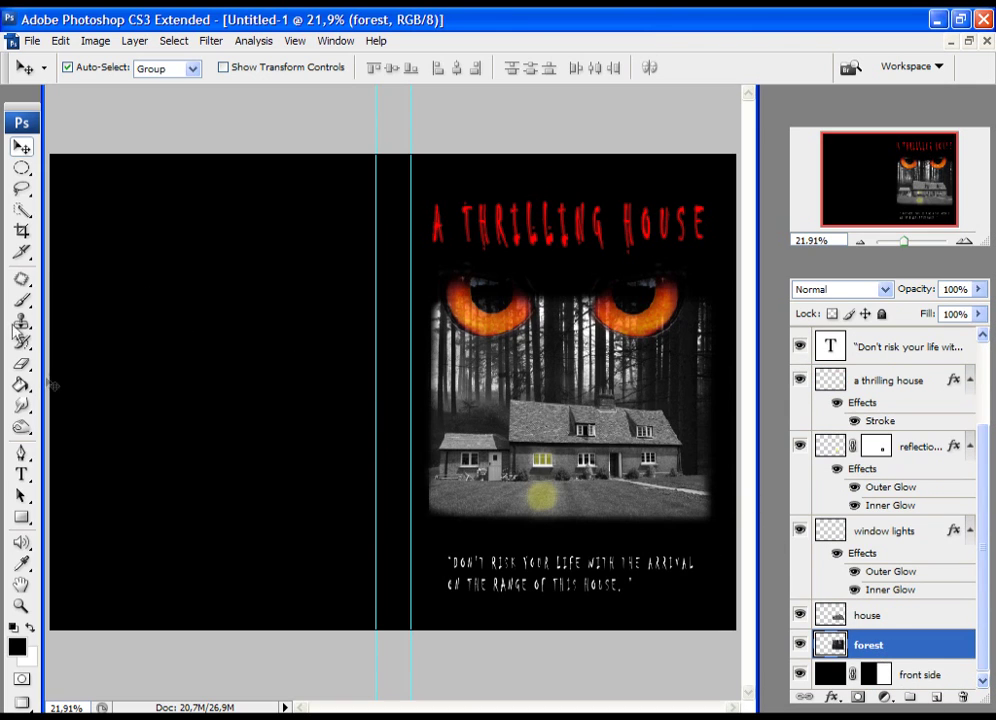
left_click(22, 364)
right_click(700, 328)
key("Tab")
key("Return")
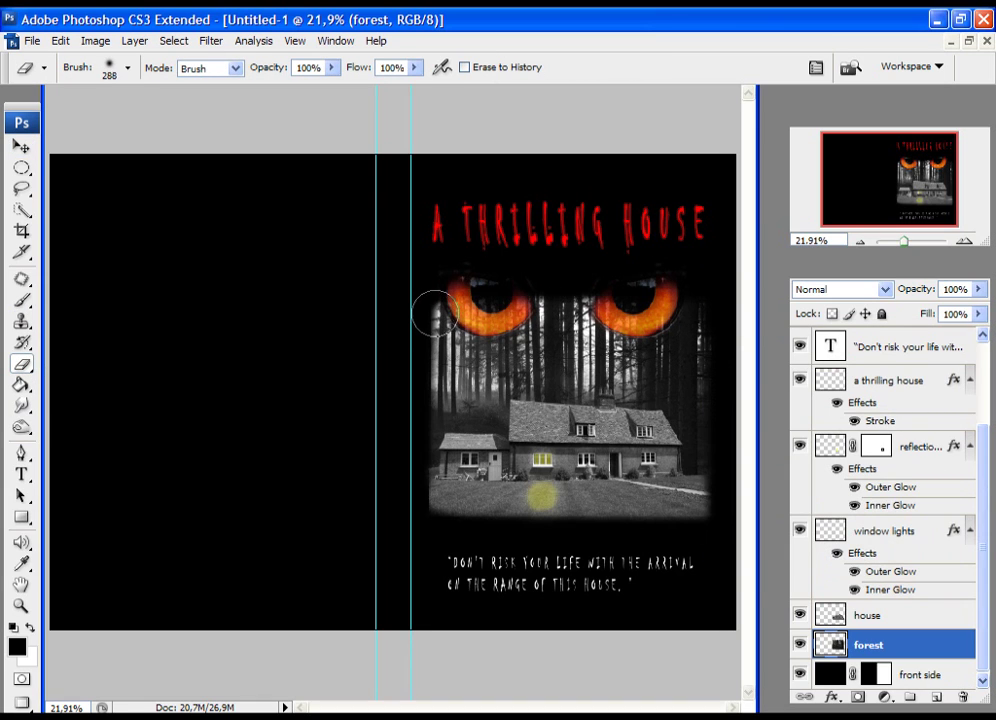
left_click_drag(429, 311, 465, 288)
key("ctrl")
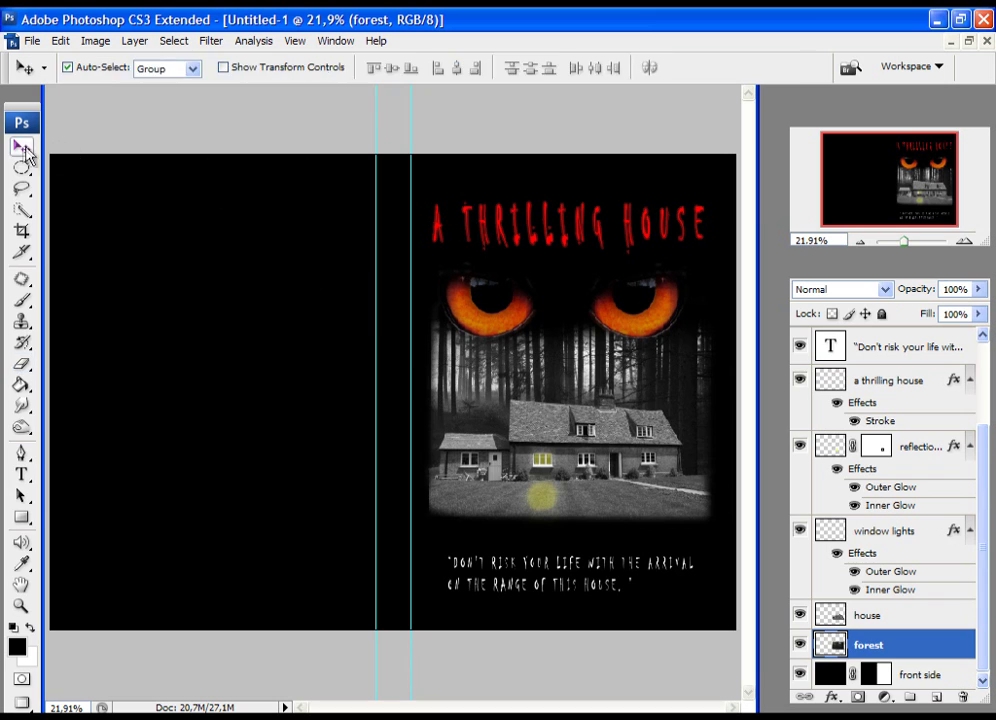
Move both eyes slightly down and to the right, keeping them level beneath the title
left_click(22, 148)
mouse_move(494, 315)
left_mouse_down()
mouse_move(507, 331)
mouse_move(495, 330)
left_mouse_up()
left_click_drag(622, 318, 643, 319)
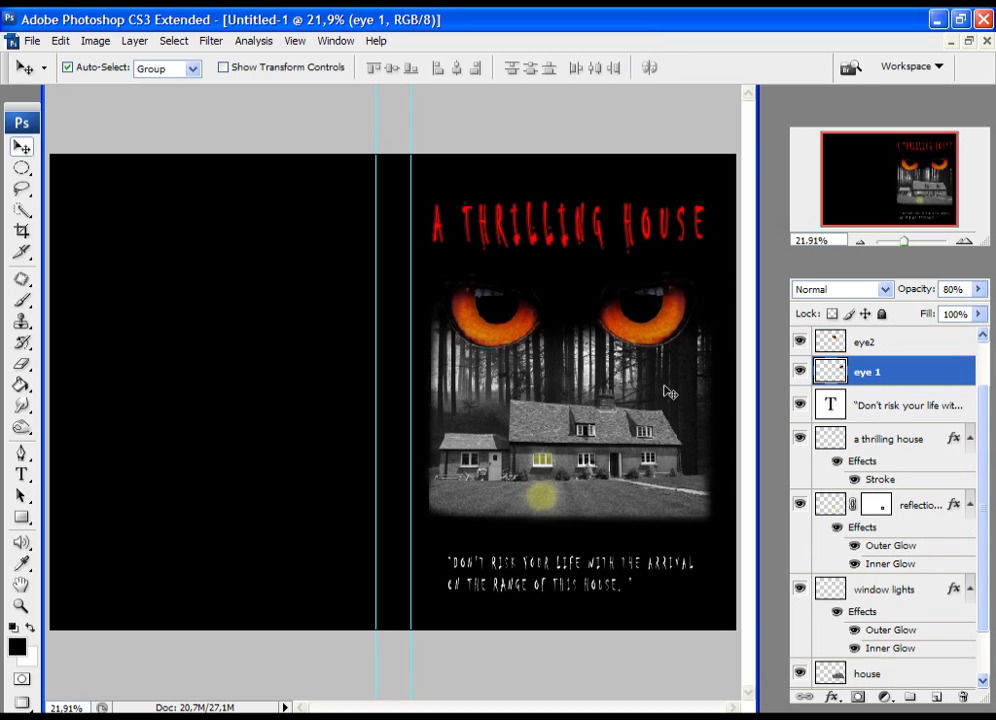